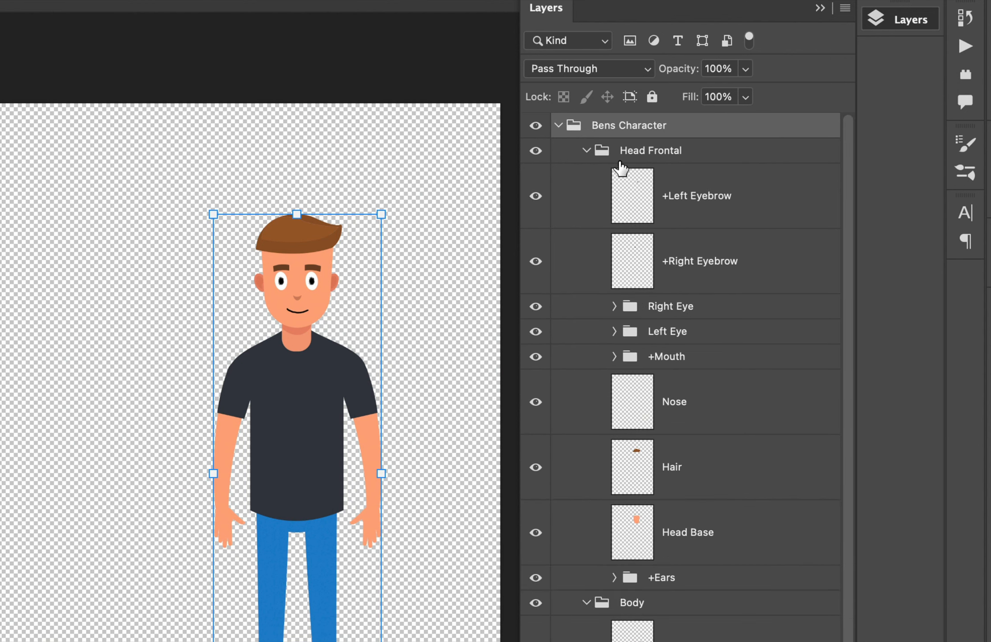
Step: Examine the character artwork's layer structure, from the Head Frontal group down to the Body group
scroll(663, 356, down, 1)
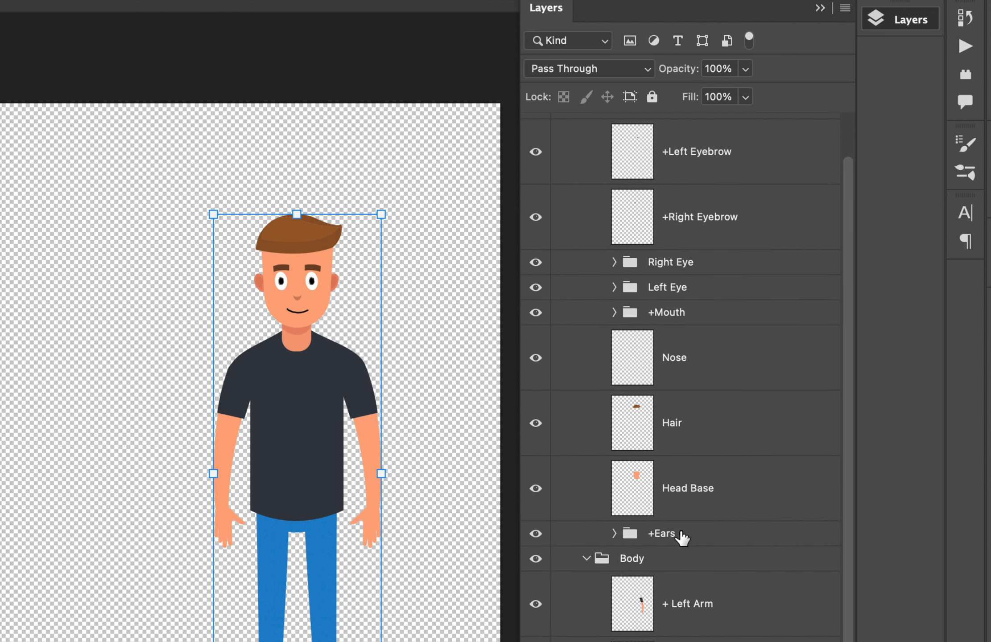
scroll(681, 538, up, 1)
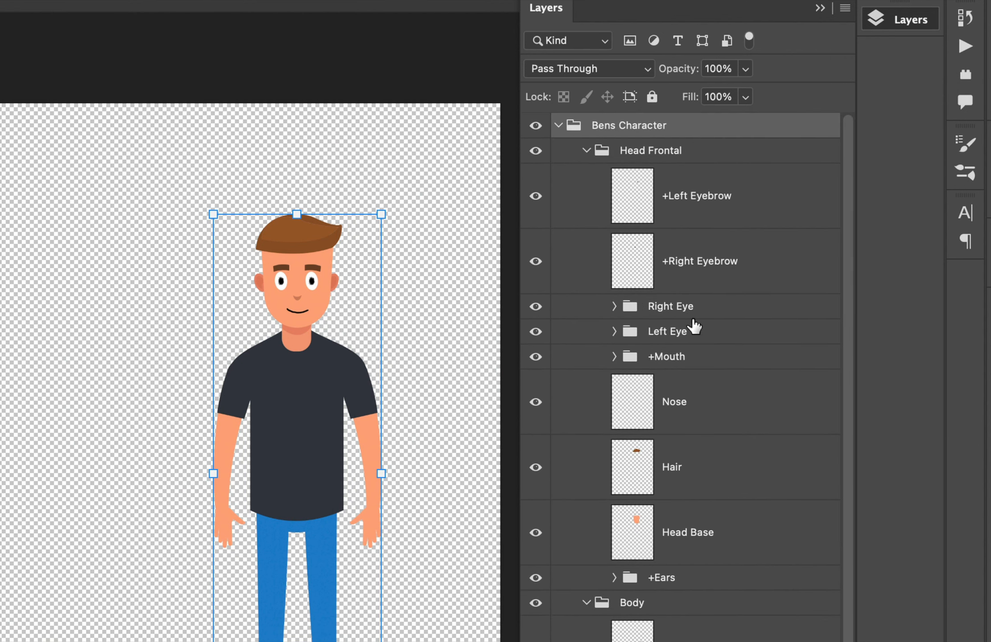
scroll(700, 438, down, 1)
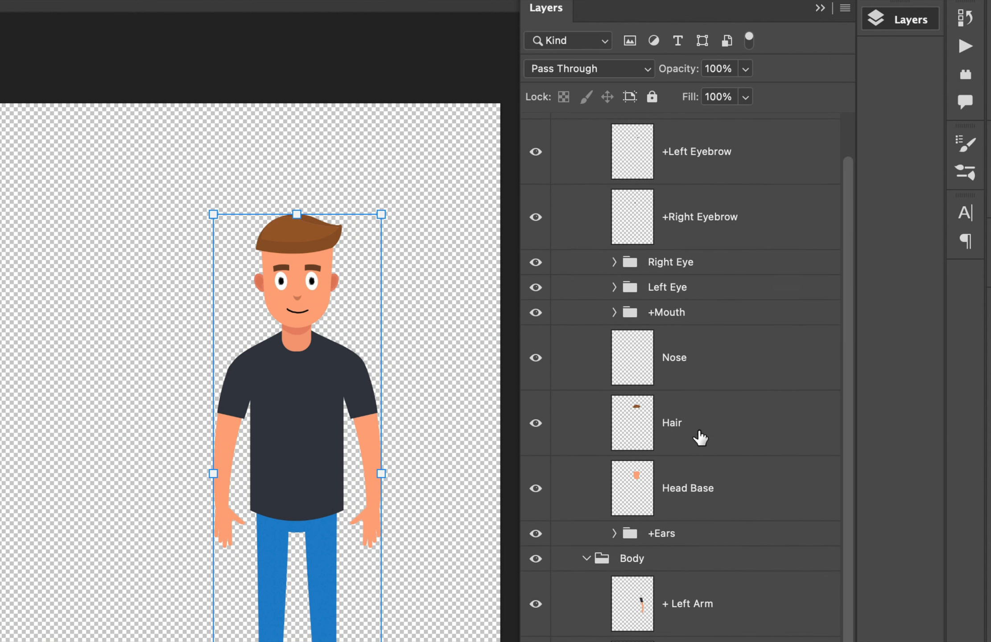
click(614, 287)
click(614, 287)
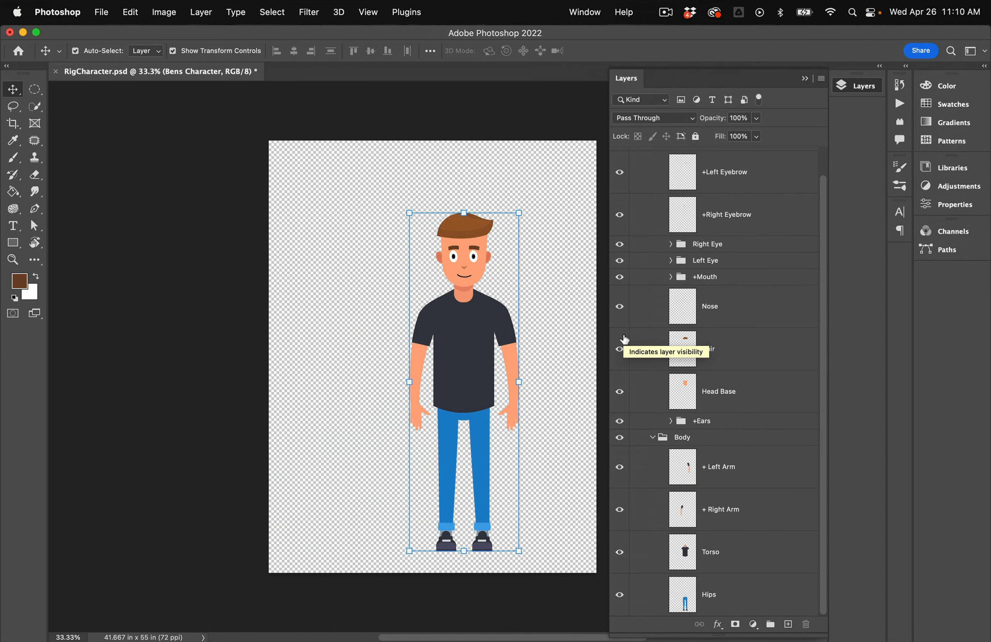
Step: Switch to Character Animator and create a new project named "Bens New Character" on the Desktop
key(ctrl+Up)
click(225, 197)
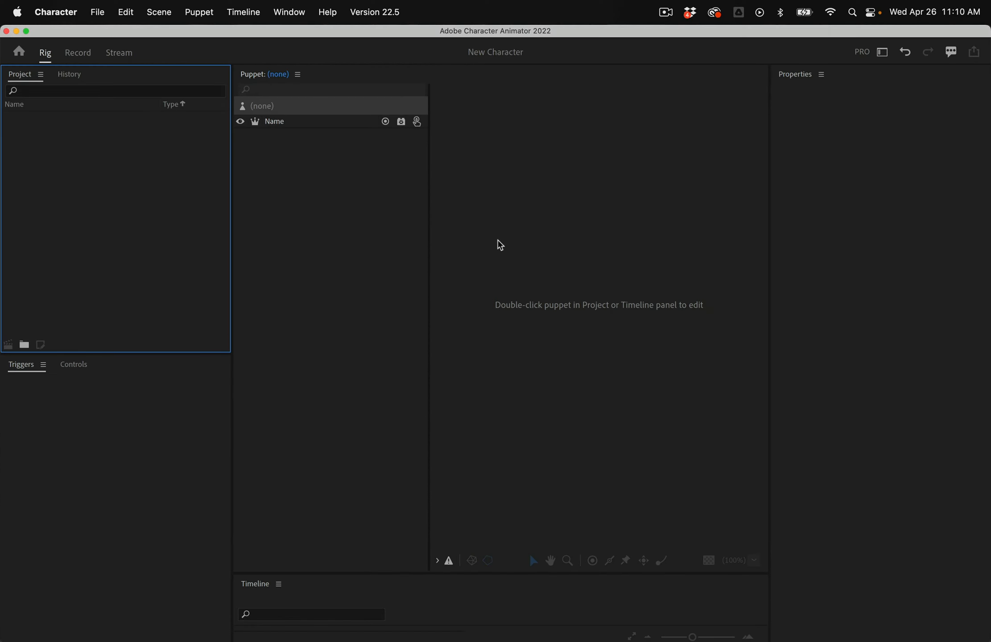
key(alt+super+n)
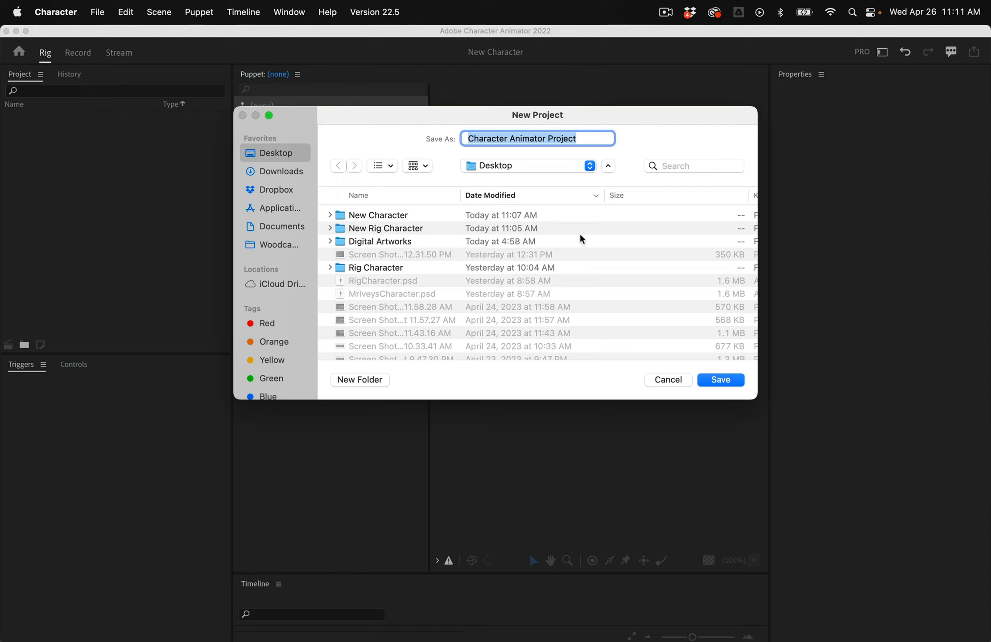
text(Bens New Characte)
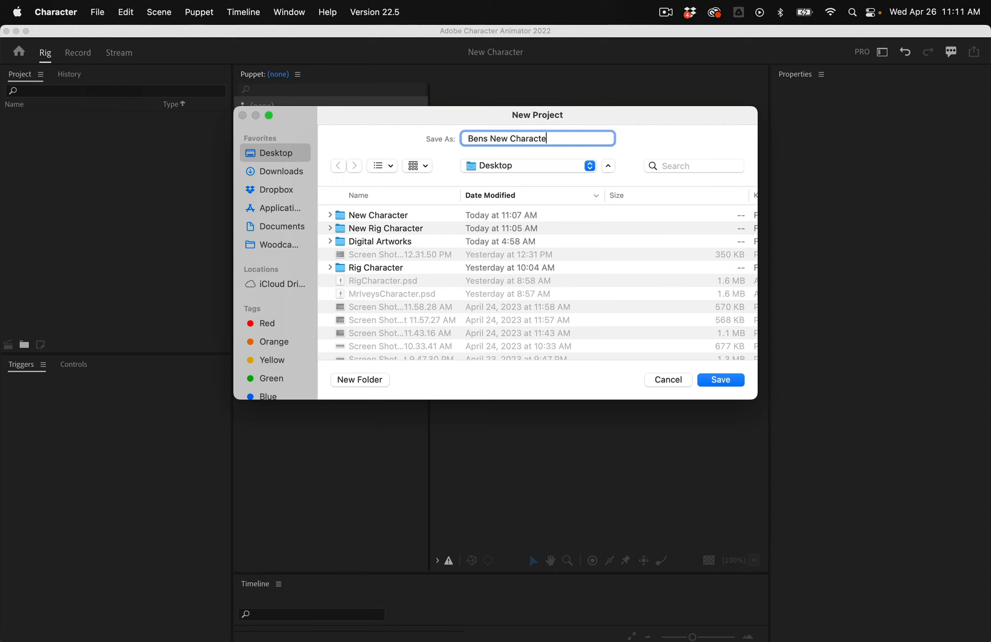
text(r)
key(Return)
text(s New Characte)
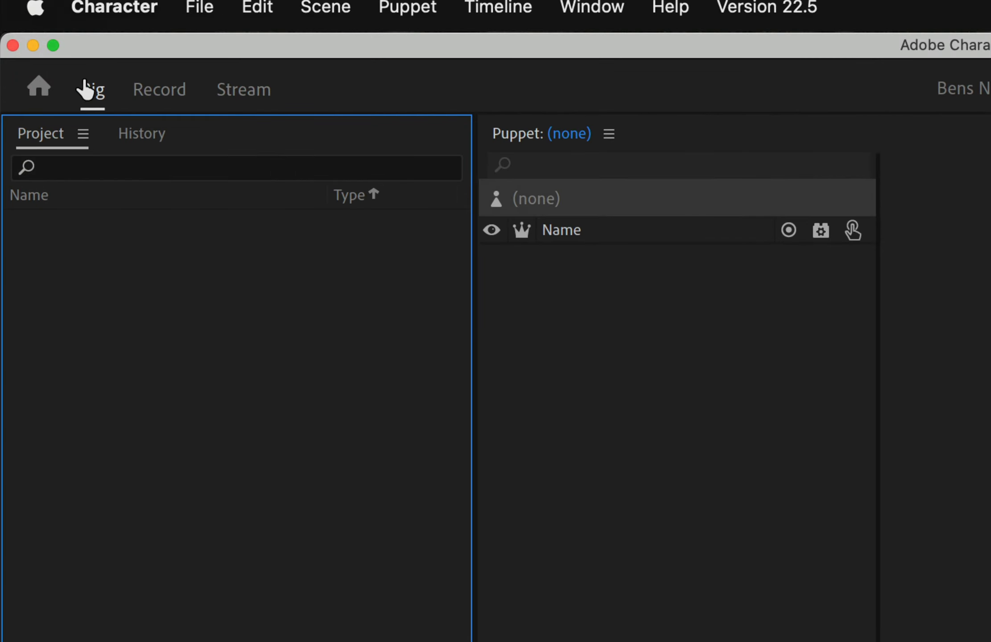
Step: Import RigCharacter.psd from the Desktop and place the resulting RigCharacter puppet in the empty puppet editing area
click(200, 7)
click(219, 472)
scroll(365, 320, down, 5)
click(352, 261)
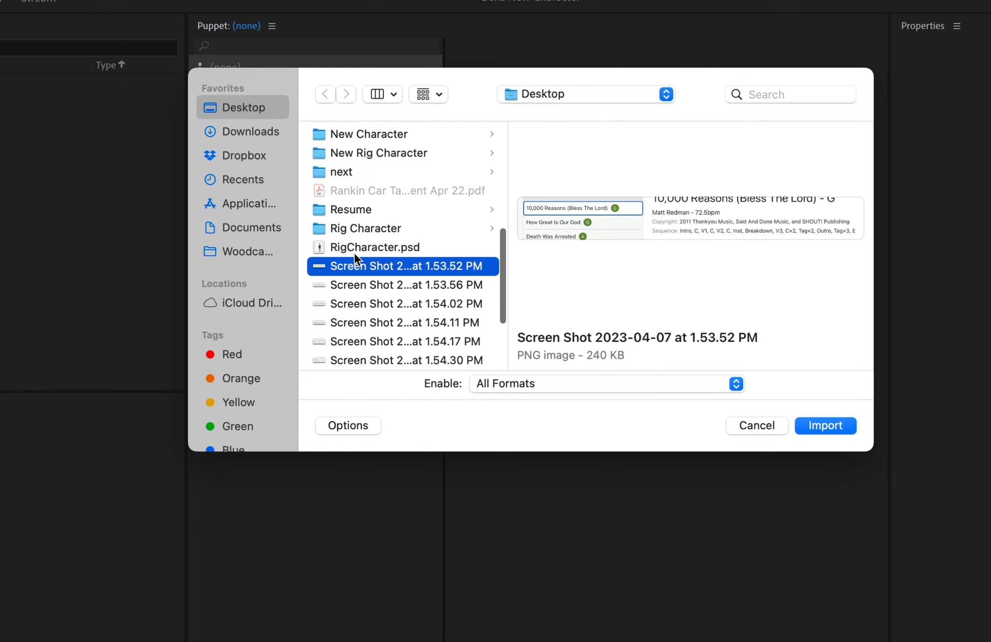
click(364, 247)
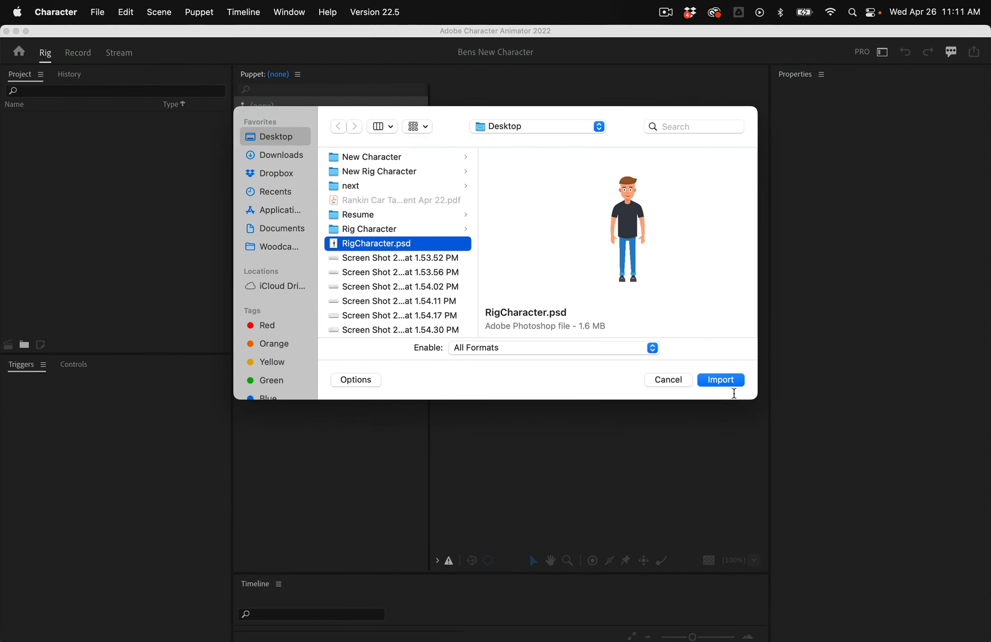
click(721, 380)
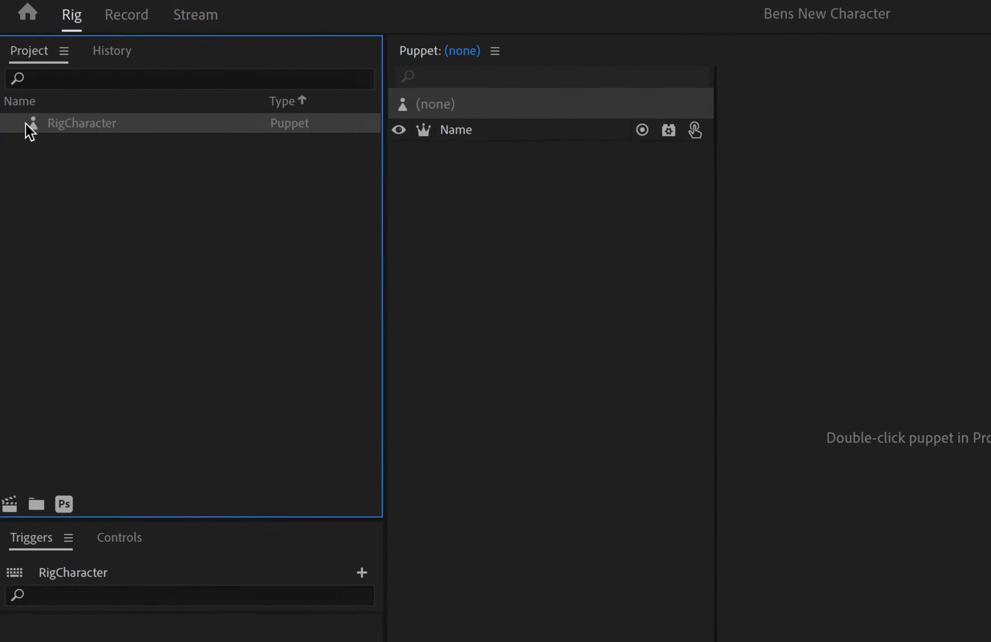
drag(35, 132, 555, 230)
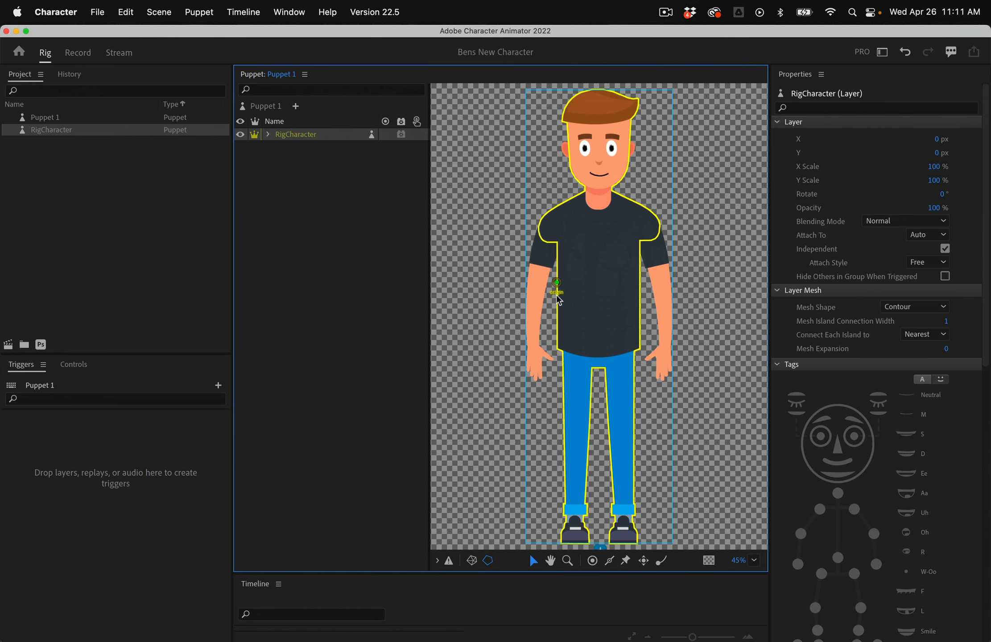
Step: Create a new scene in the project and name it "Test Scene"
click(65, 209)
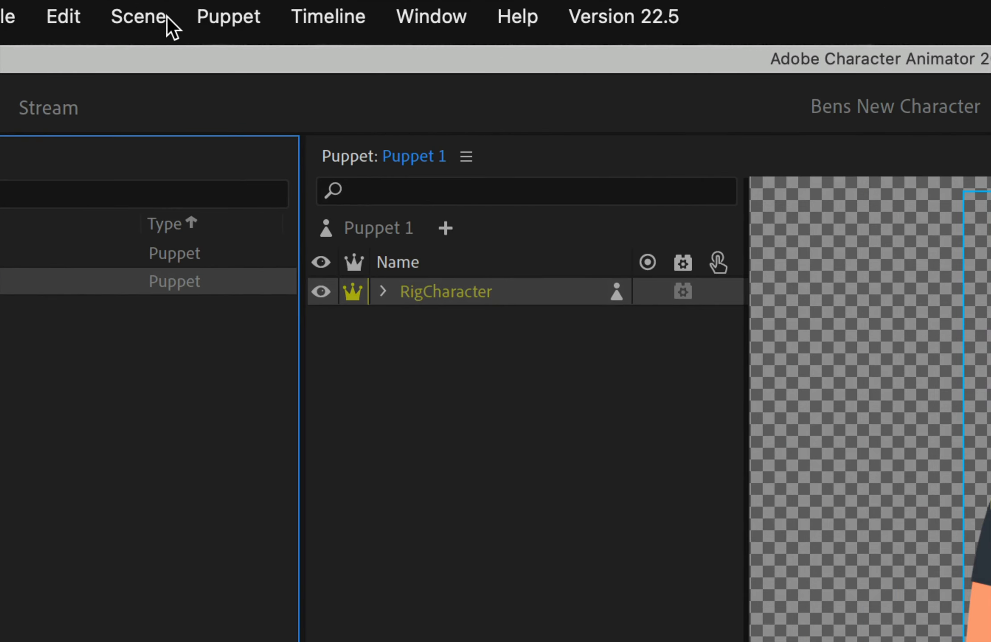
click(164, 16)
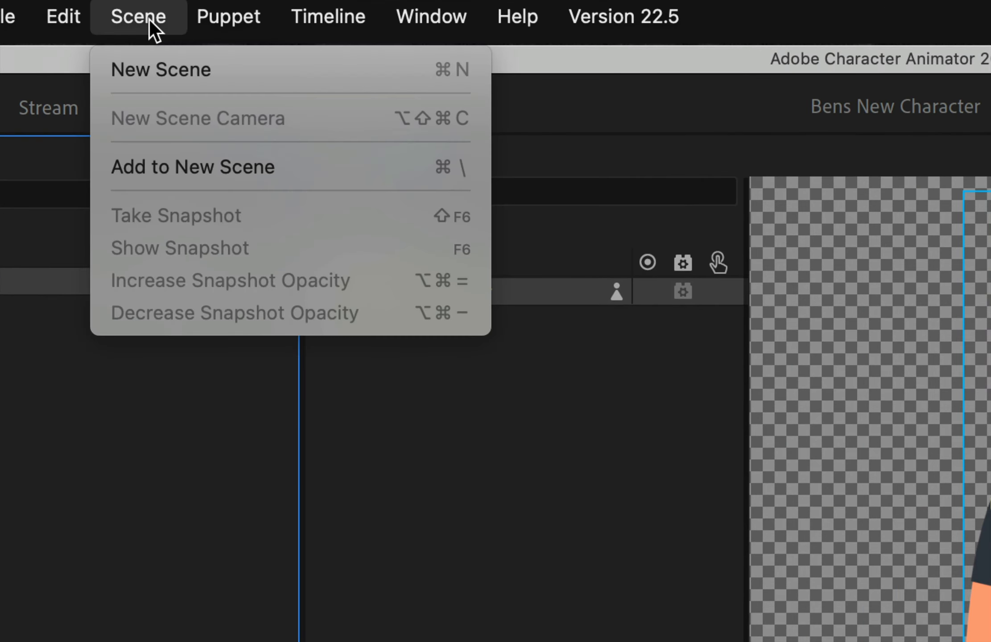
click(156, 72)
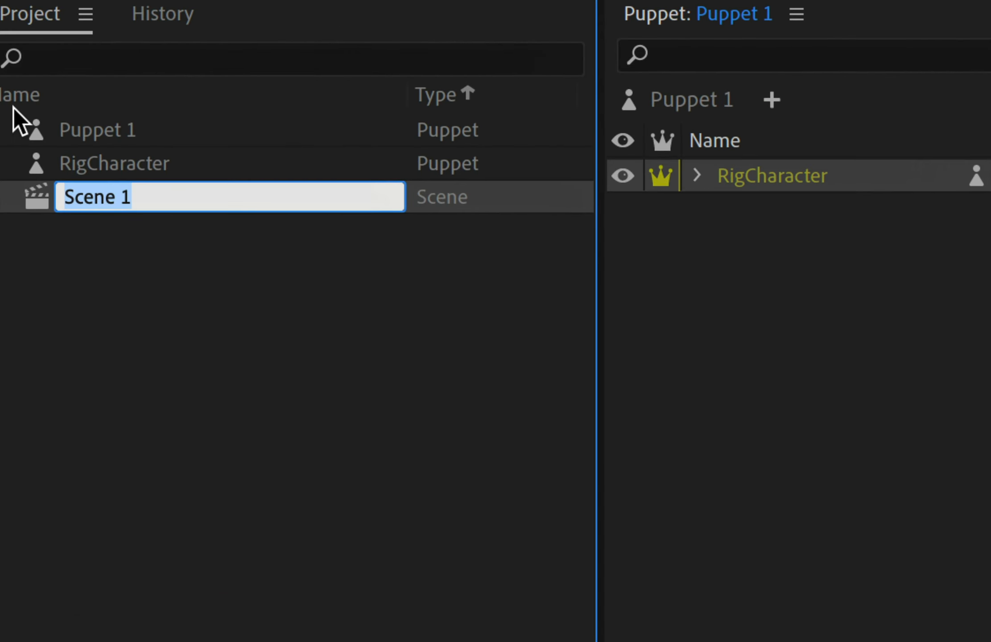
text(Test S)
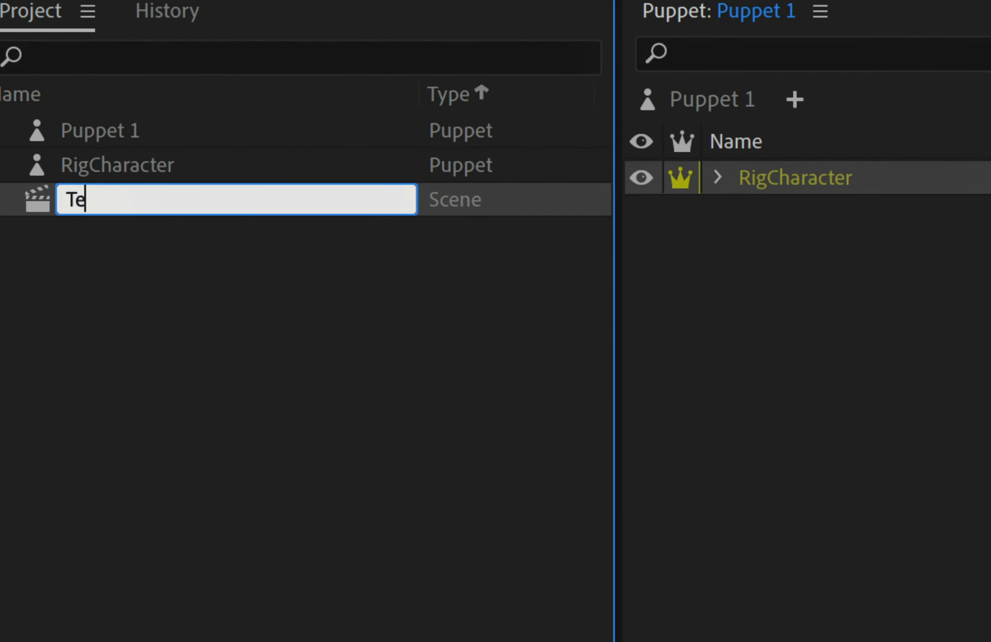
text(cene)
key(Return)
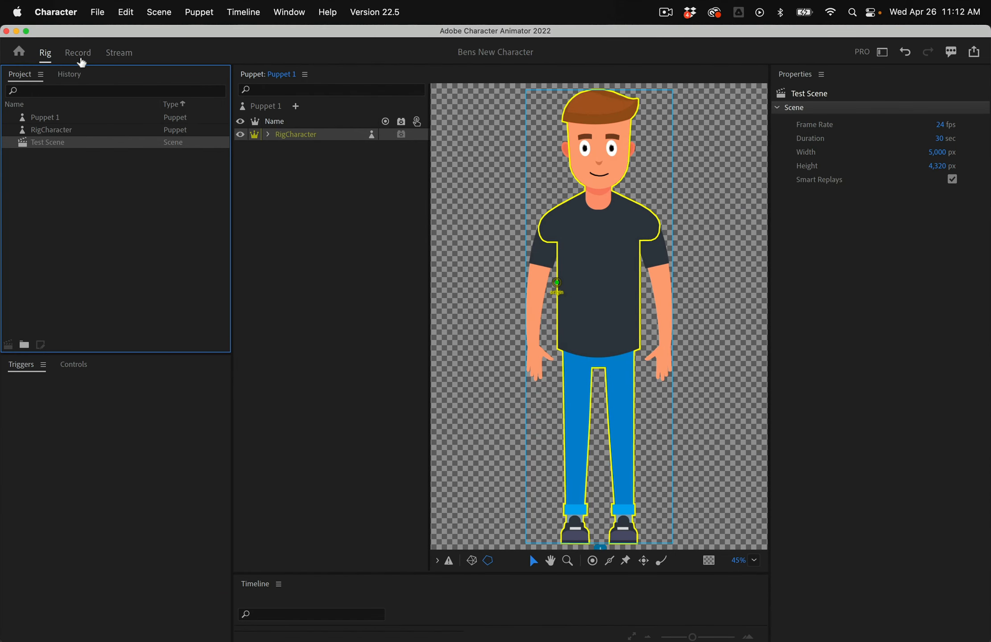
Step: In the Record workspace, add the RigCharacter puppet to Test Scene and test pulling on it
click(77, 54)
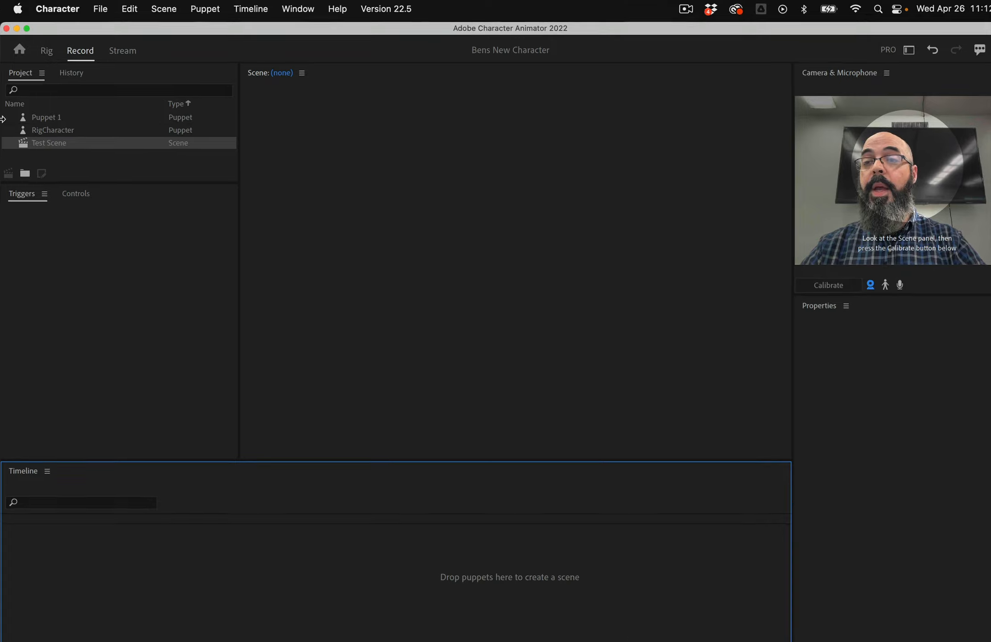
double_click(70, 193)
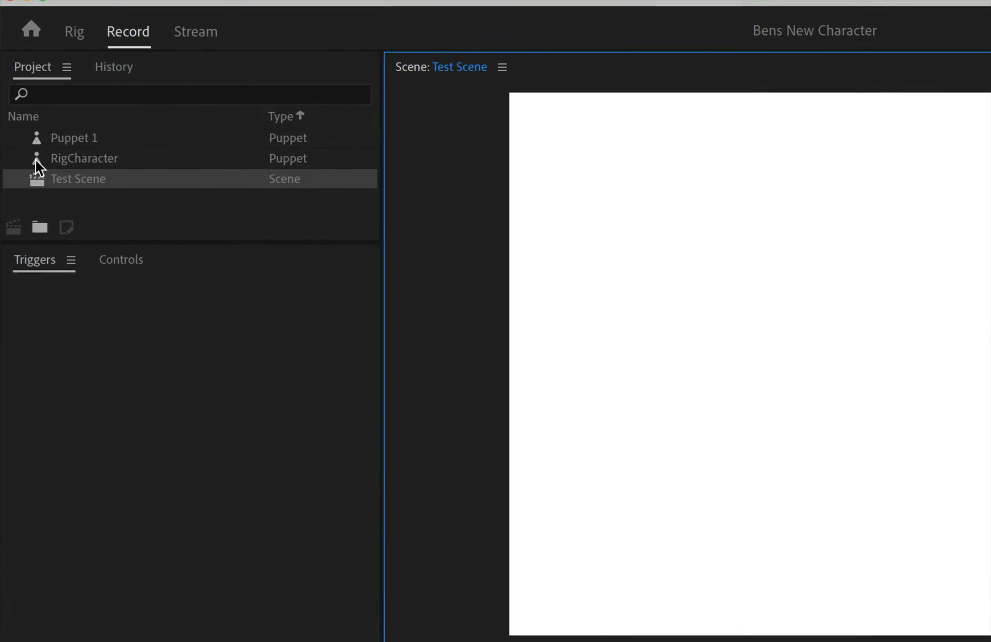
drag(35, 160, 450, 214)
drag(730, 241, 767, 308)
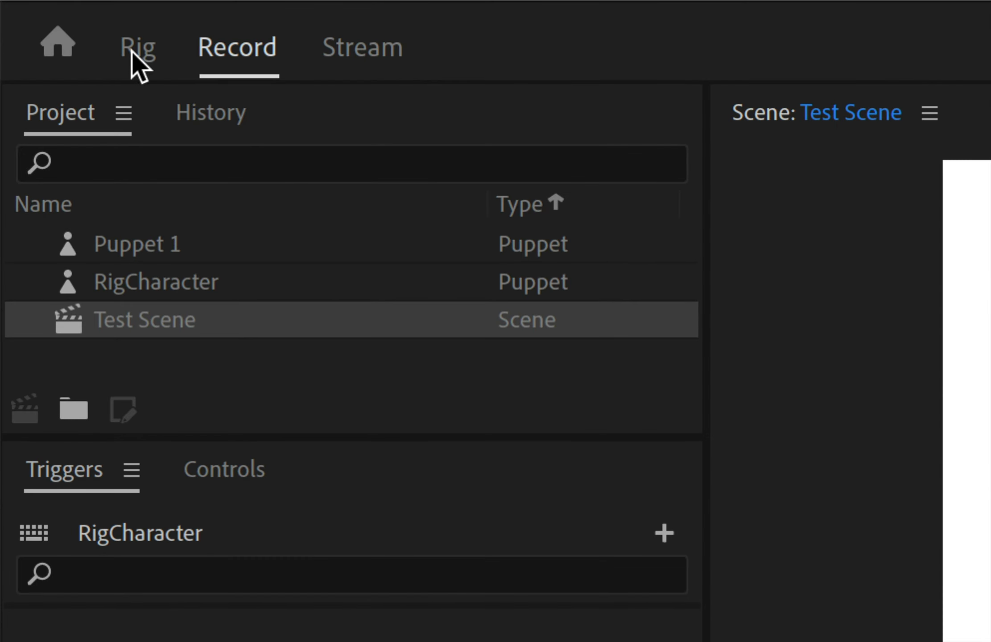
Step: Examine the RigCharacter puppet's Body and arm layers in the Rig workspace, with the Head Frontal group collapsed
click(134, 53)
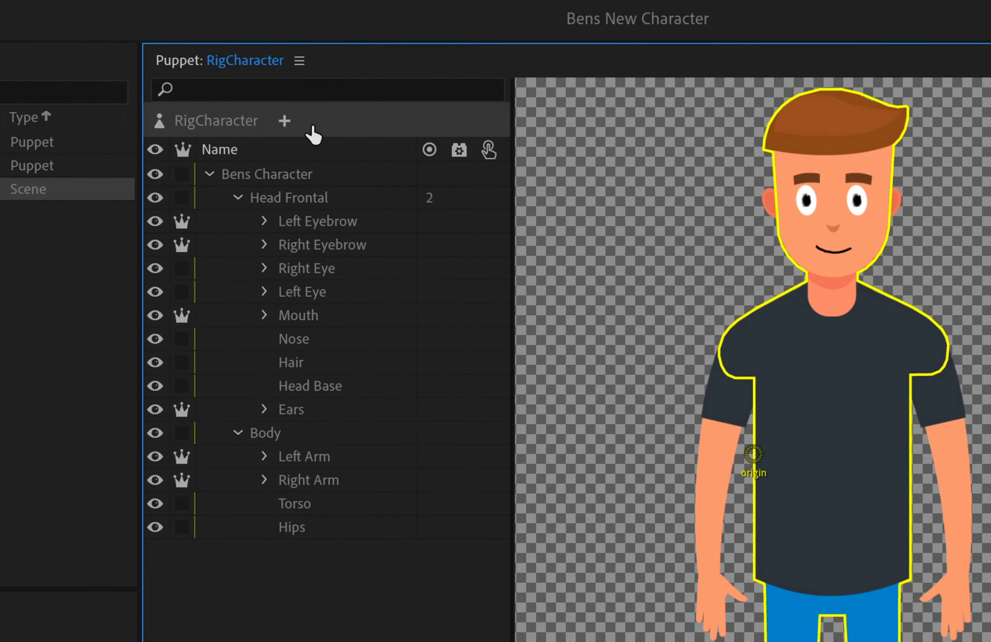
click(238, 195)
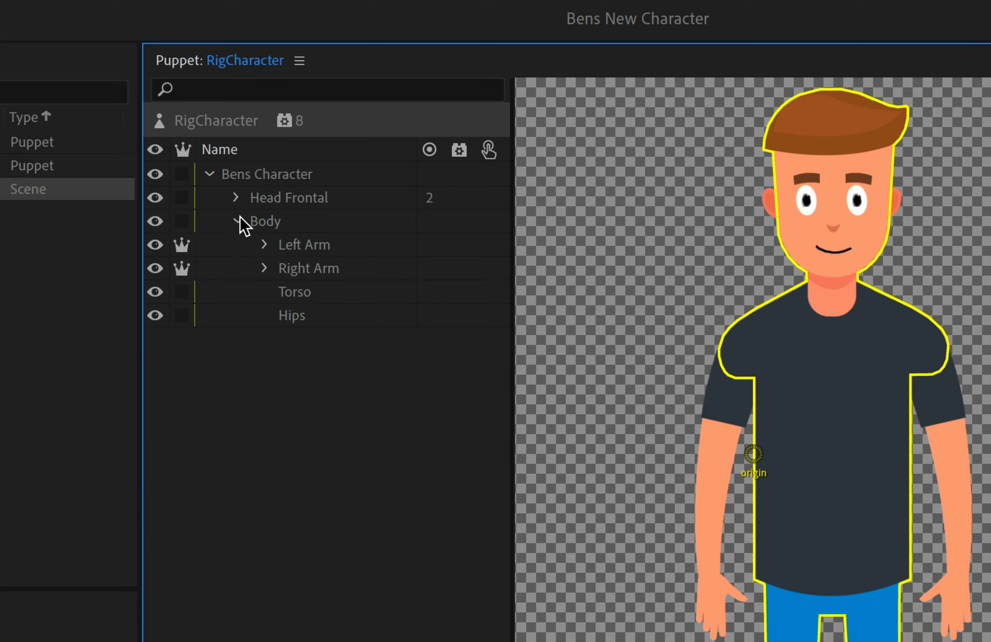
click(239, 219)
click(239, 218)
click(265, 246)
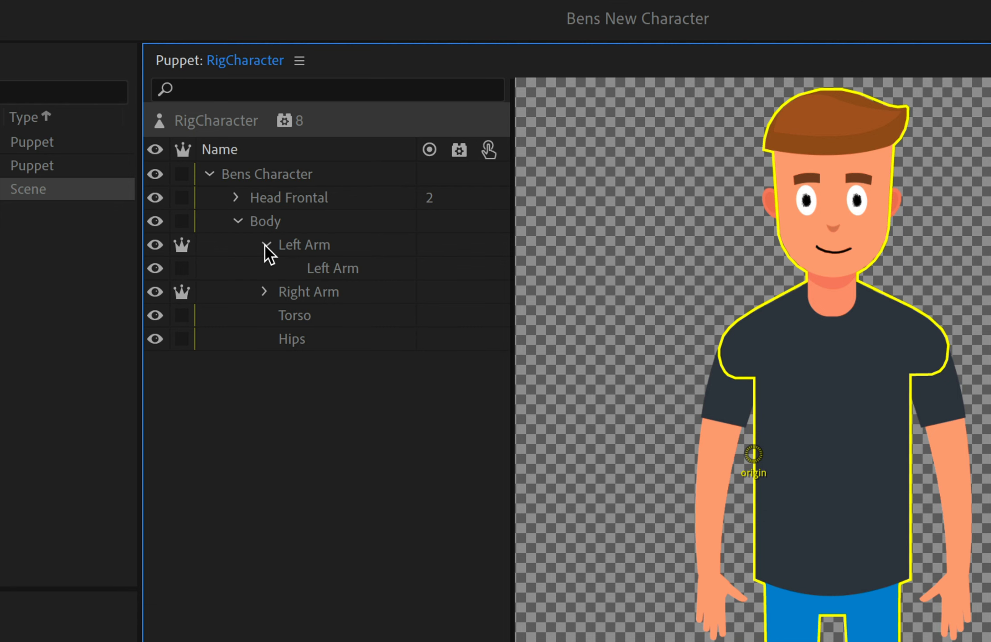
click(266, 245)
click(264, 268)
click(264, 268)
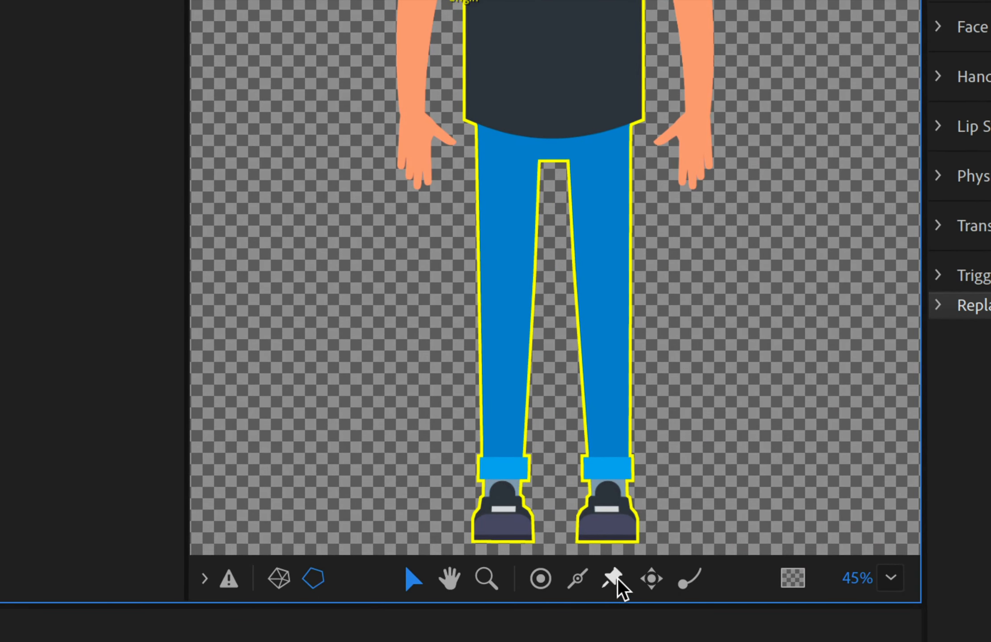
Step: Pin both shoes on the Hips layer as fixed points with the Pin tool
click(613, 579)
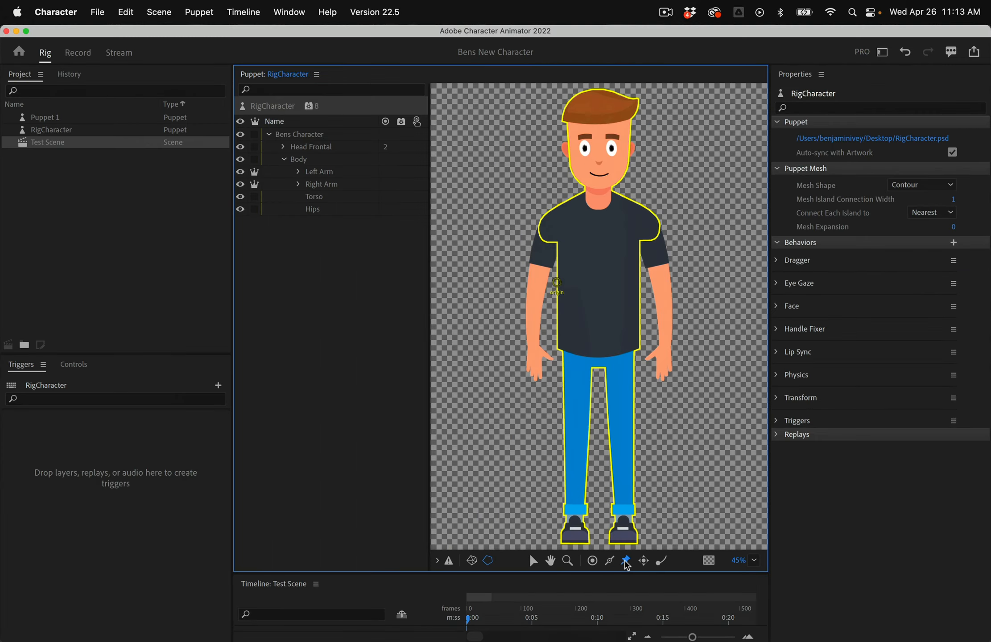
click(315, 211)
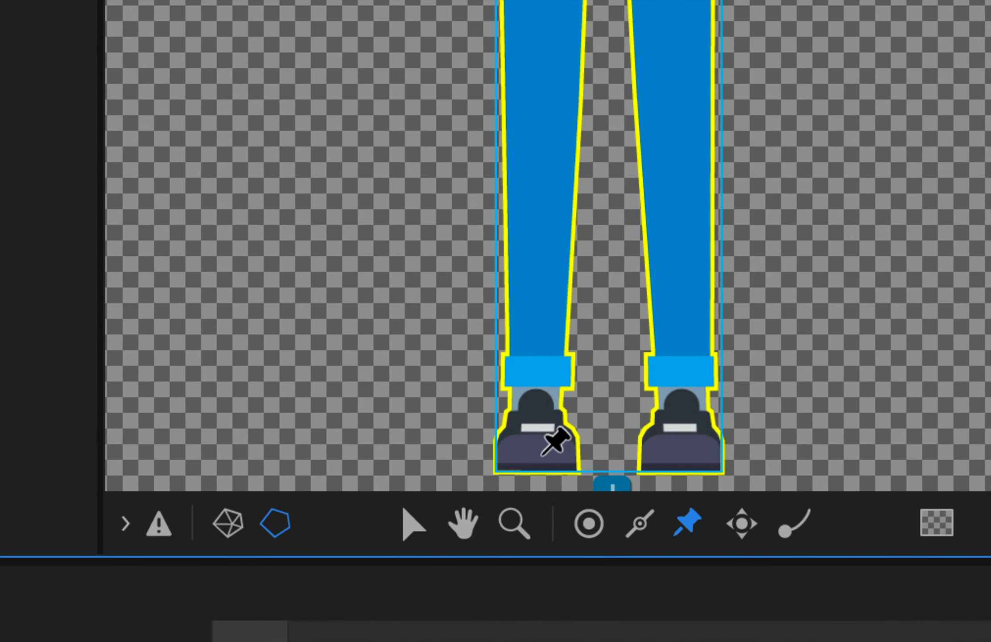
click(535, 454)
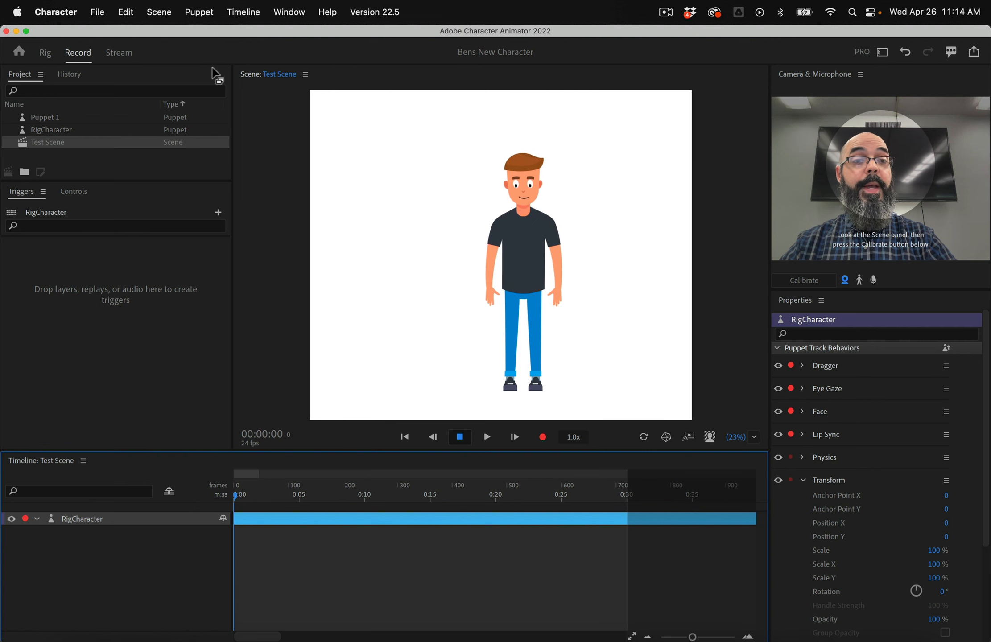
Step: In the Rig workspace, review the behaviors available for the puppet's top-level Bens Character group, including Body and Limb IK
click(44, 53)
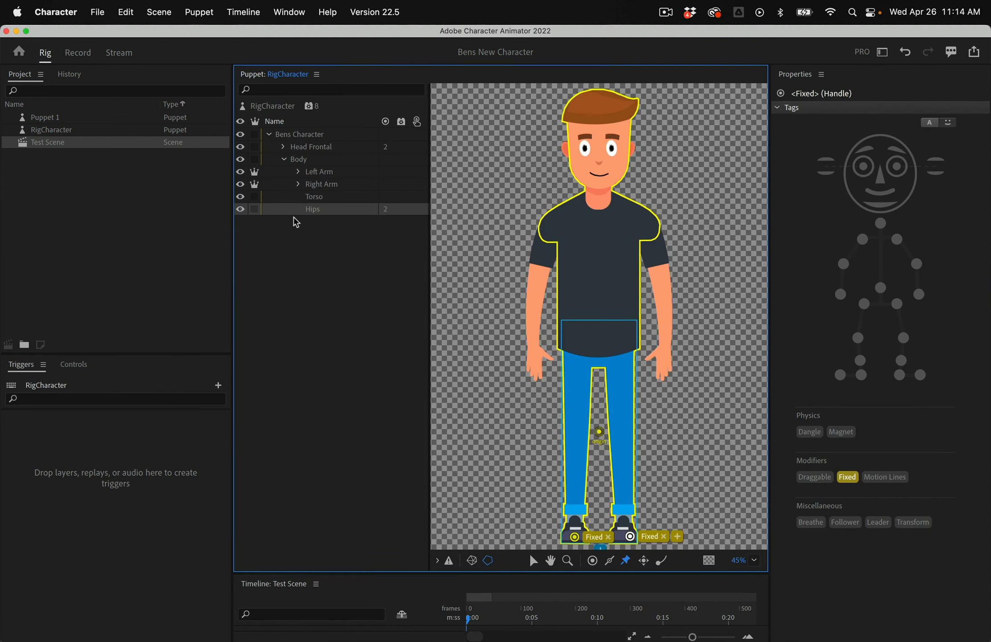
click(295, 221)
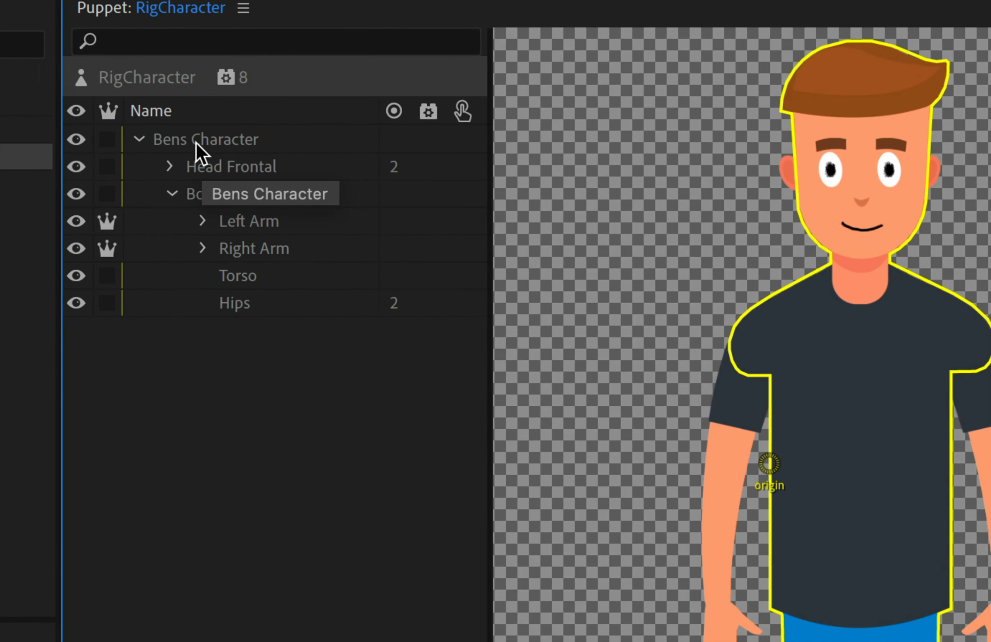
click(181, 140)
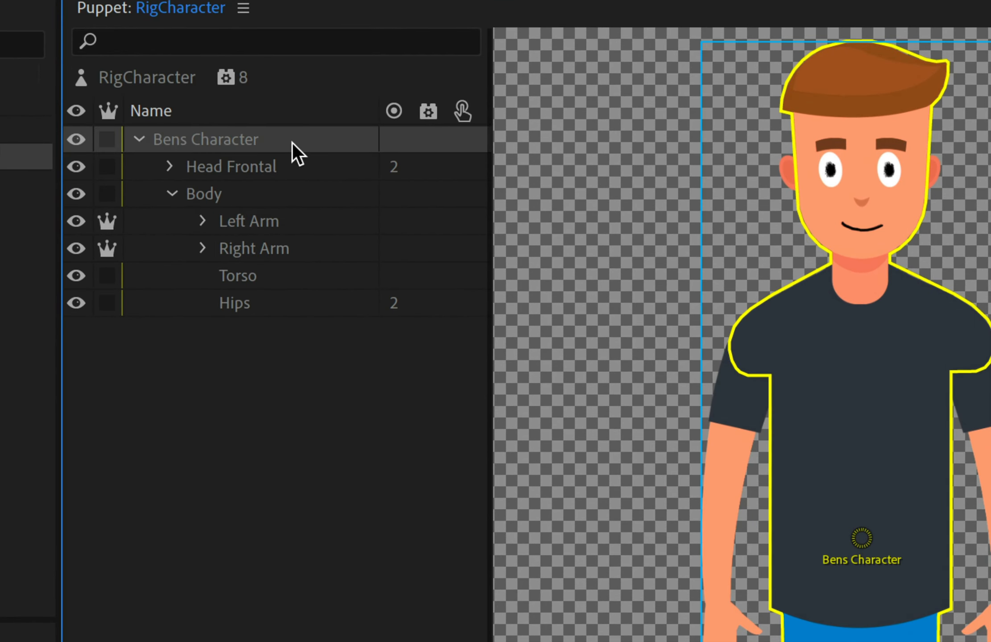
mouse_move(425, 143)
click(428, 140)
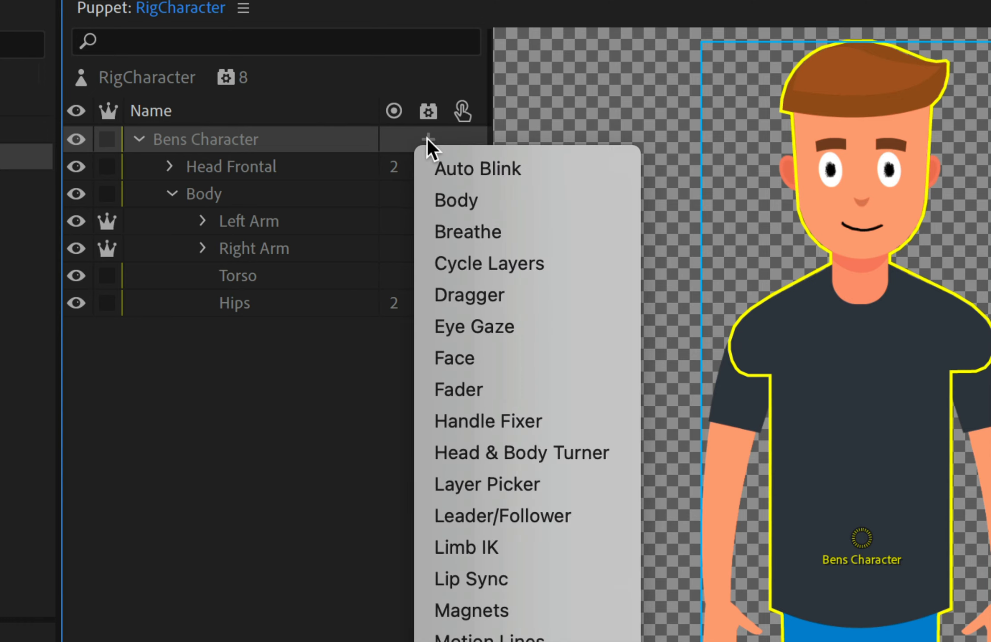
click(459, 198)
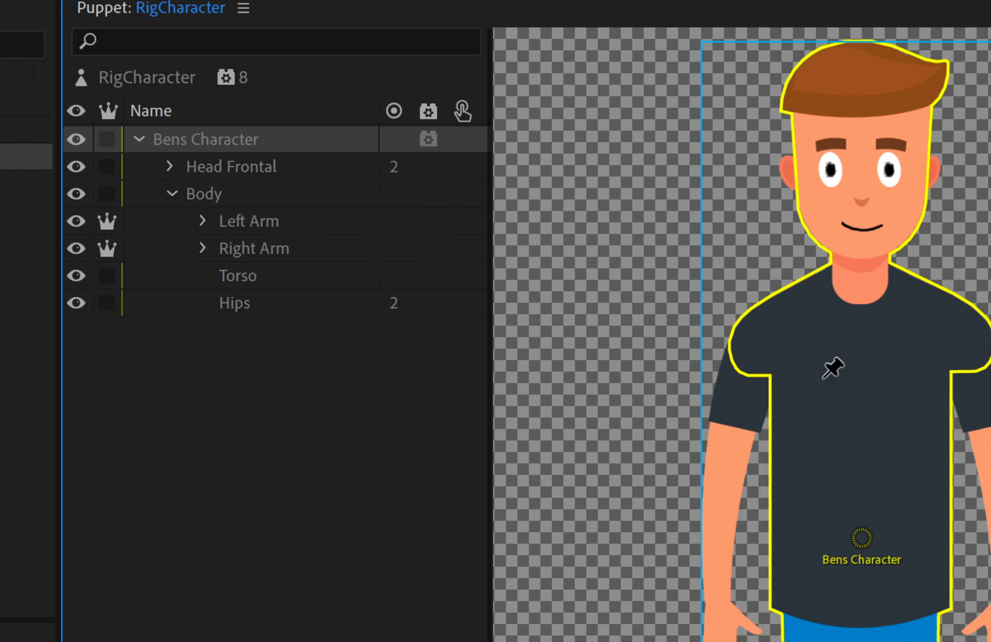
click(428, 141)
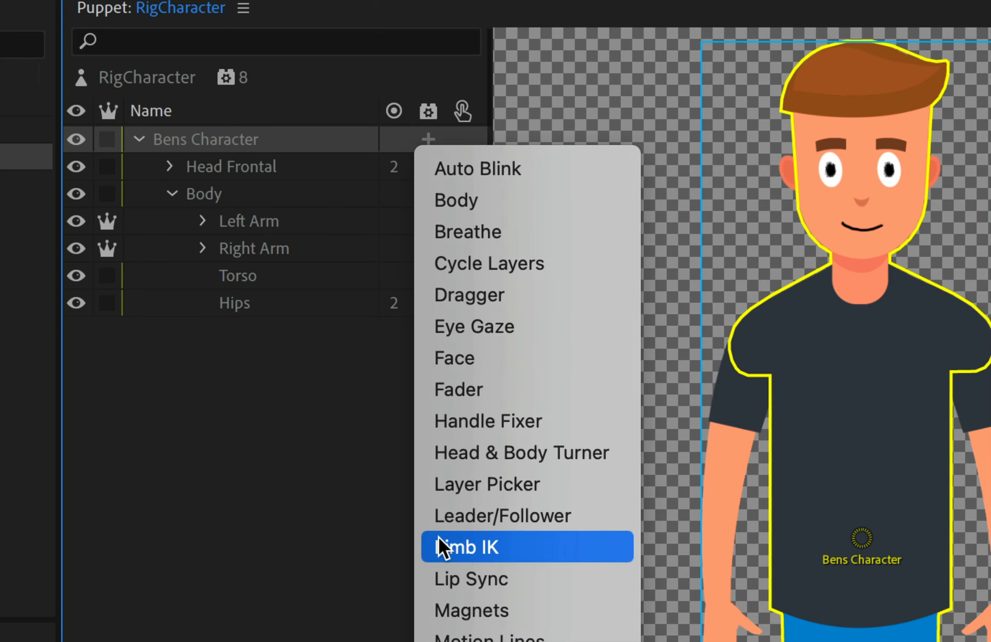
click(497, 546)
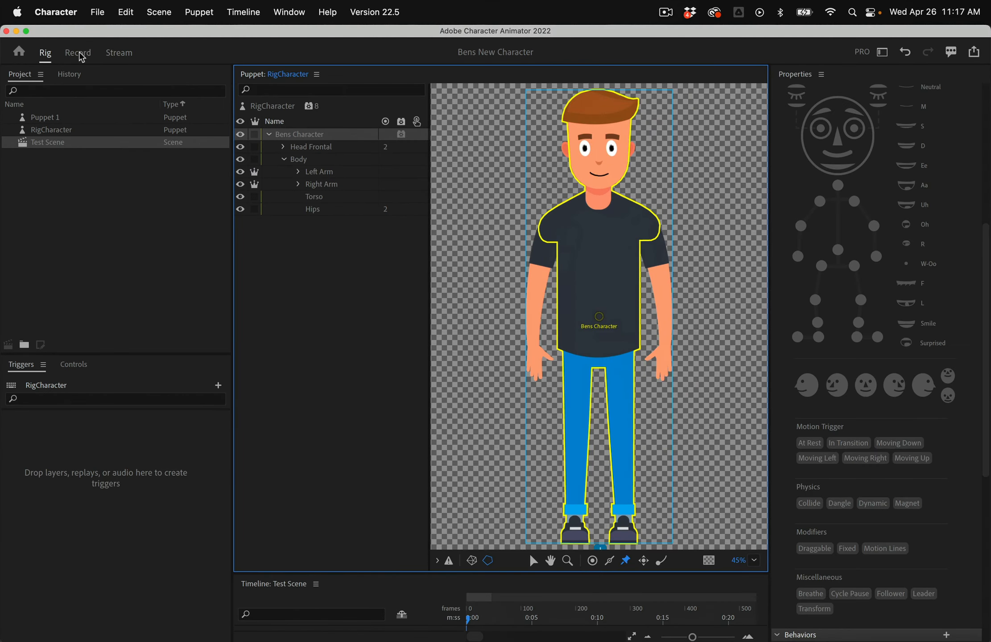
click(79, 53)
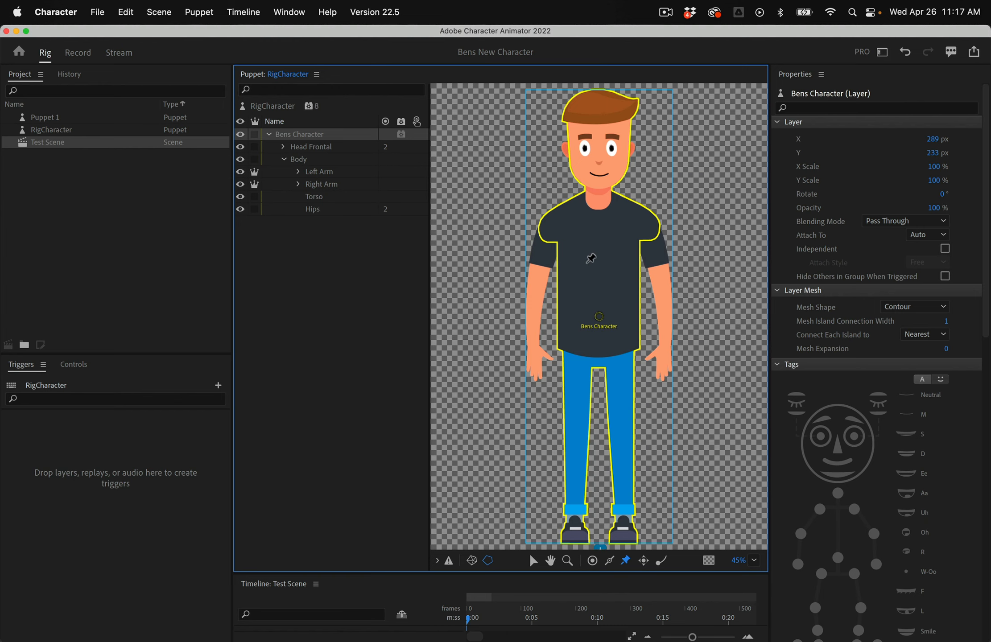
Step: Move the Right Arm layer's origin handle up to the character's shoulder
key(super+=)
key(super+=)
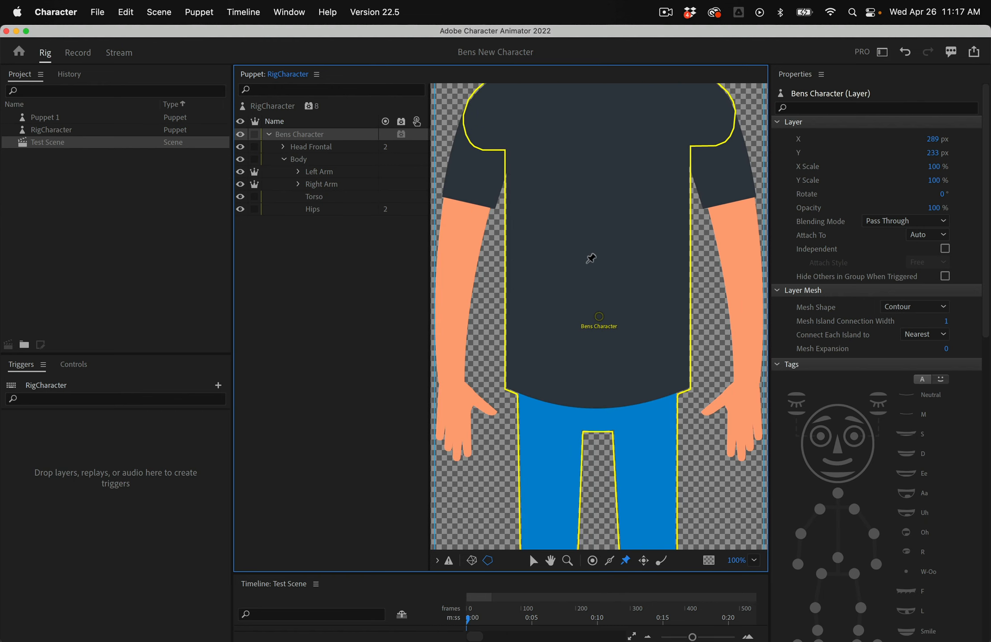
drag(546, 223, 628, 213)
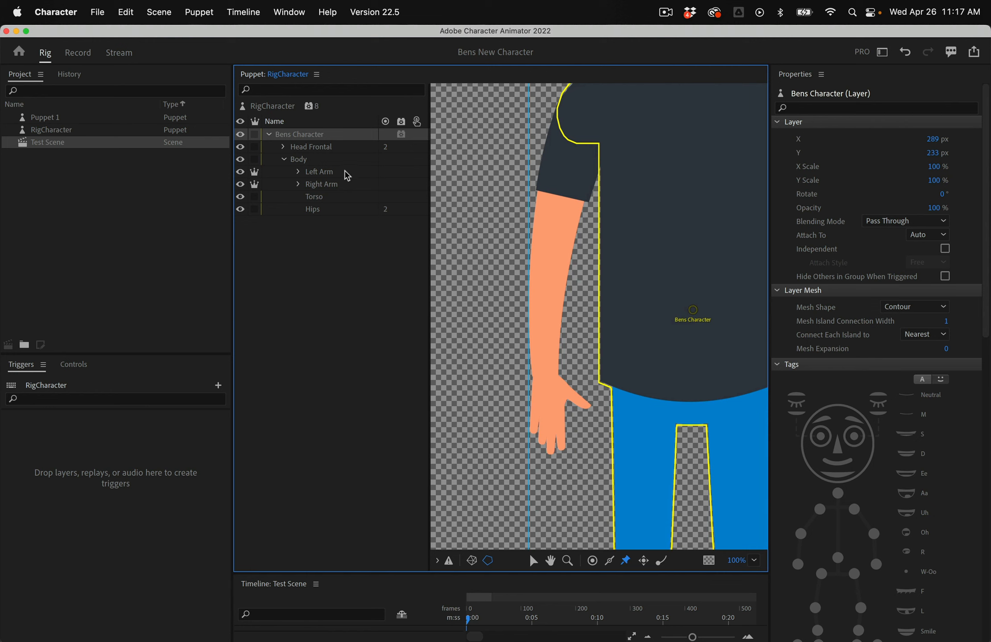
click(345, 171)
click(337, 184)
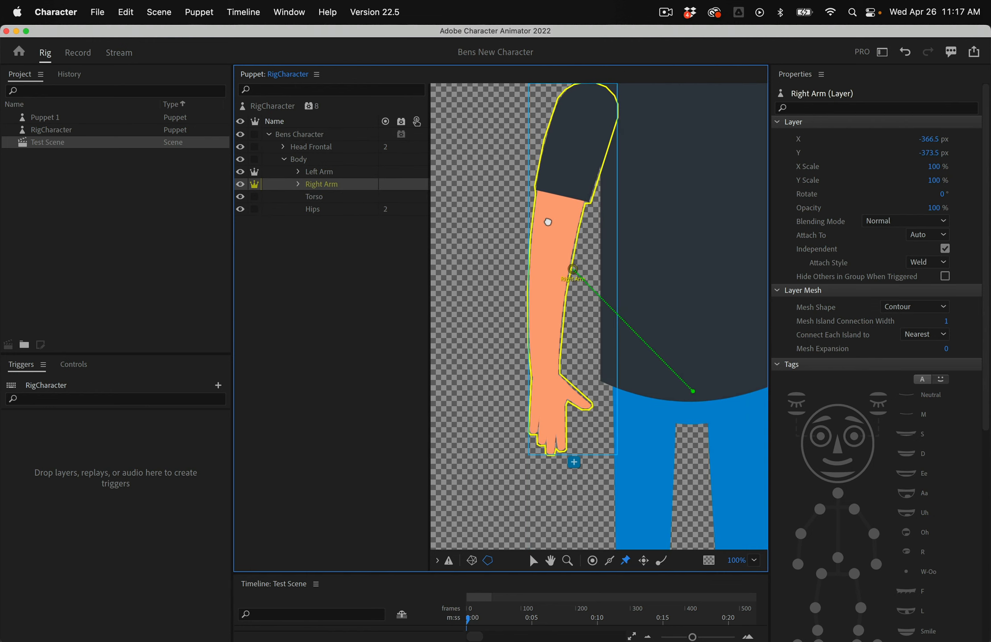
drag(548, 220, 547, 273)
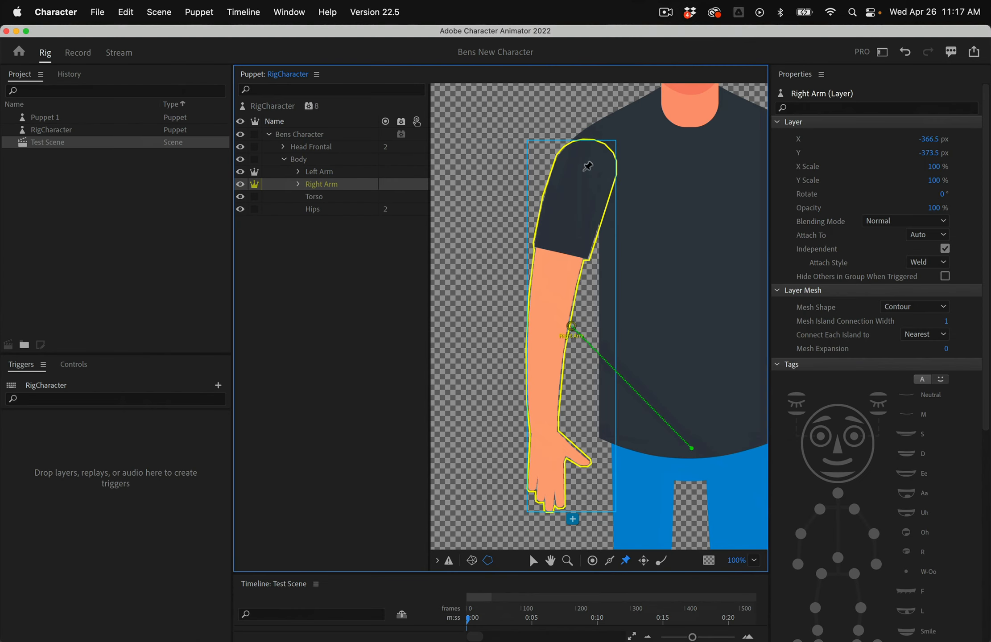
click(534, 565)
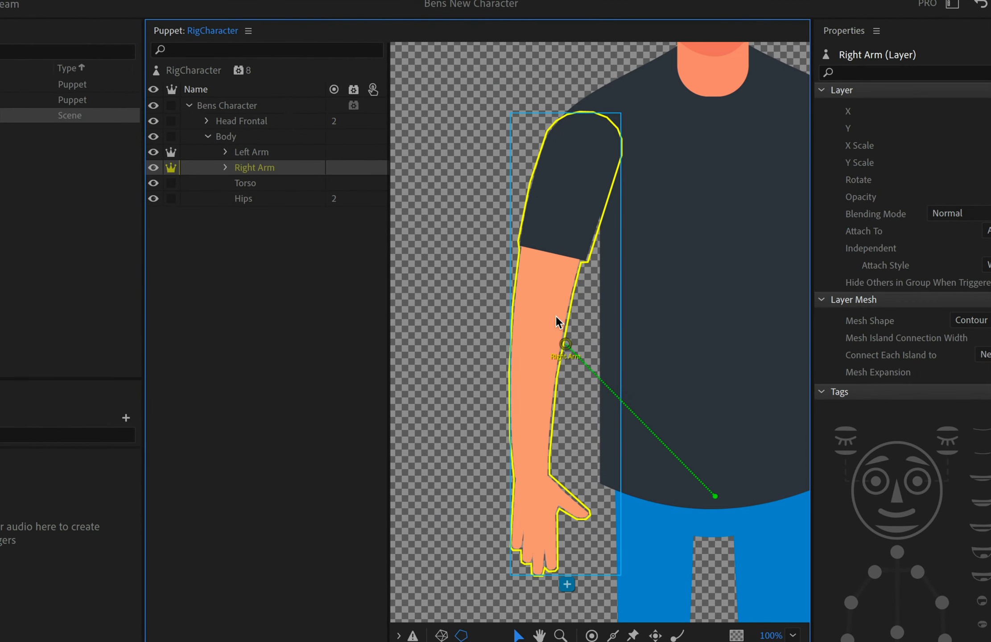
drag(565, 344, 582, 143)
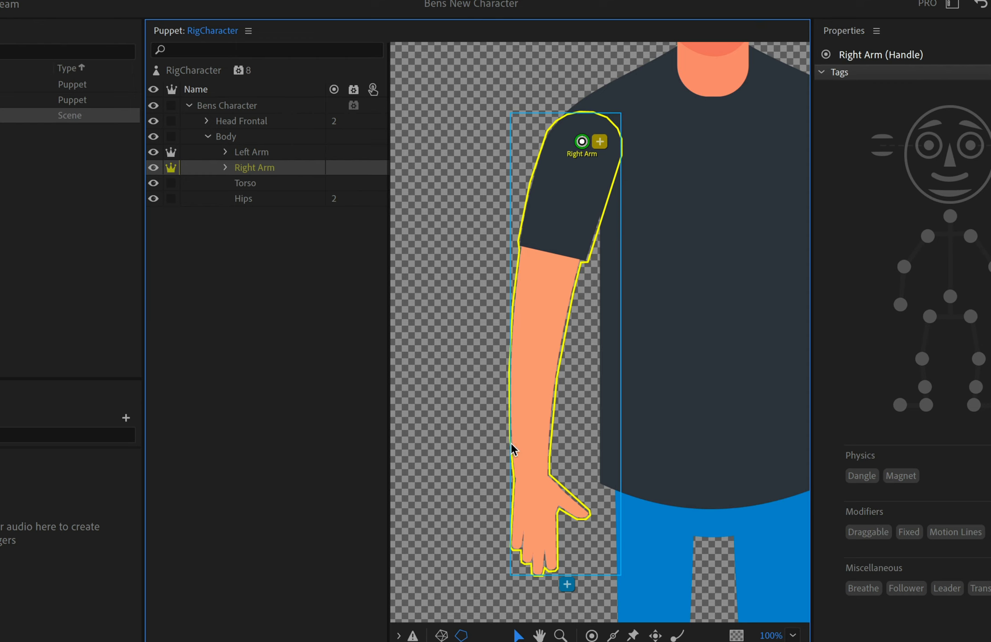
Step: Add a handle at the wrist of the Right Arm layer and tag it Right Wrist and Draggable
click(531, 521)
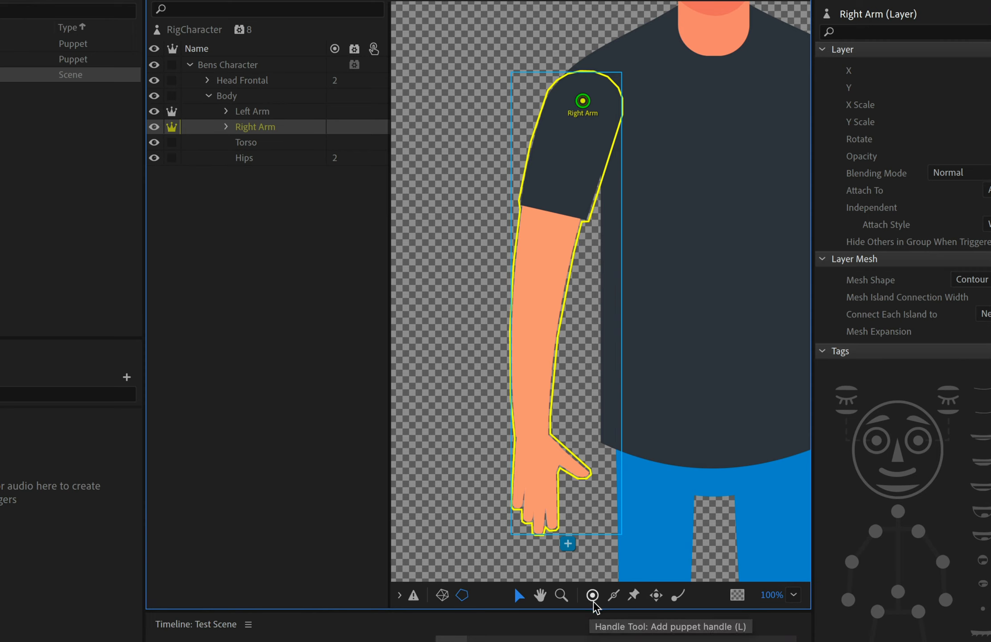
click(593, 596)
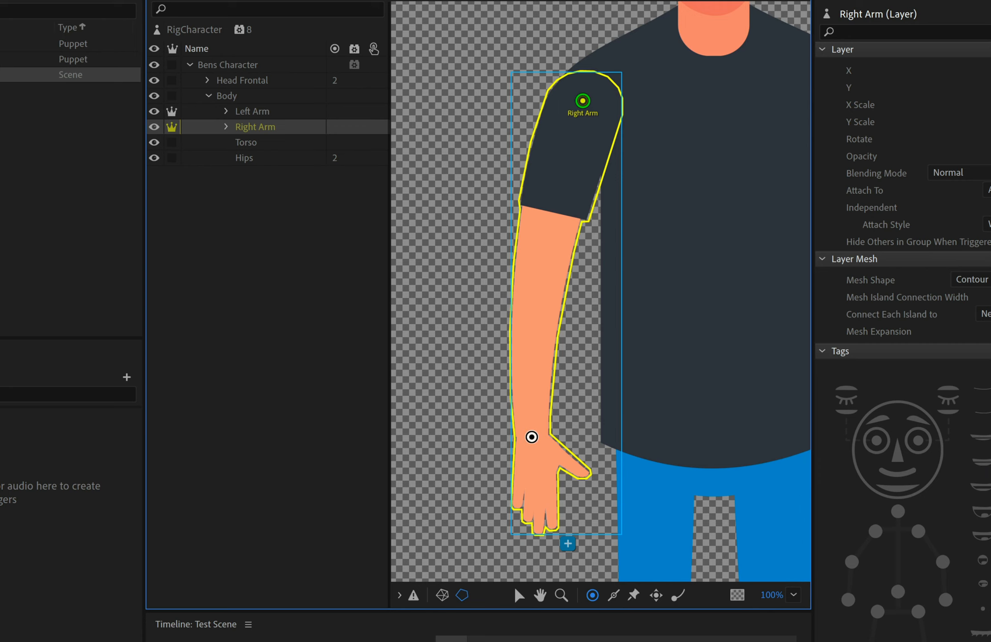
click(532, 437)
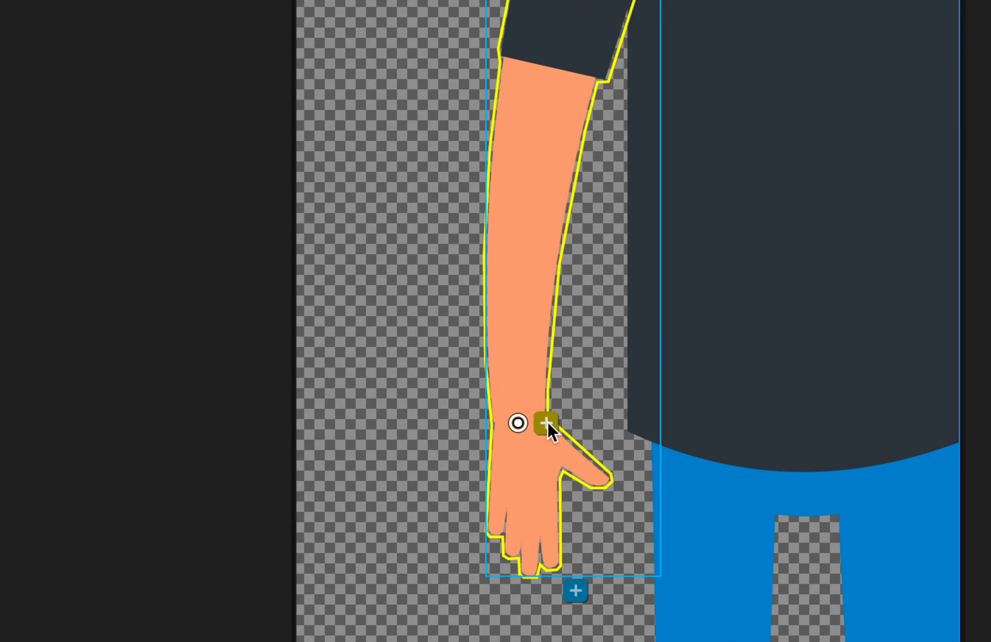
click(548, 433)
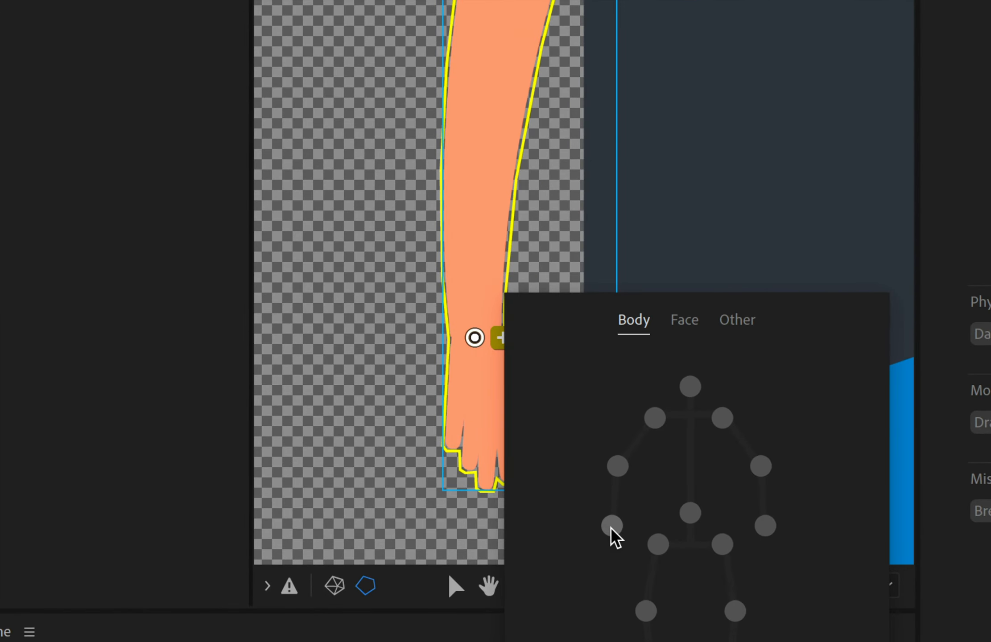
click(612, 531)
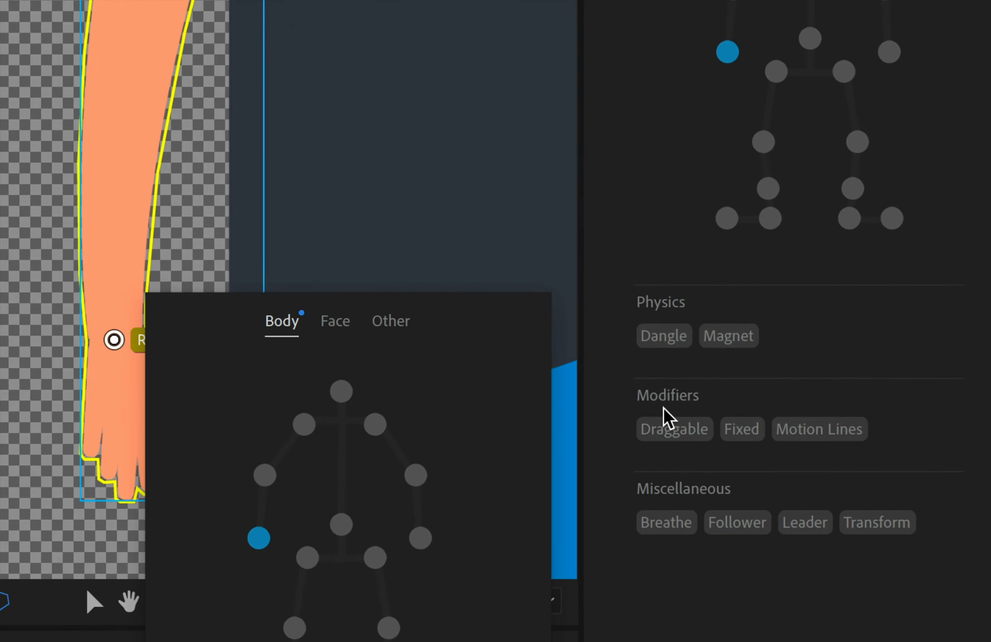
click(658, 431)
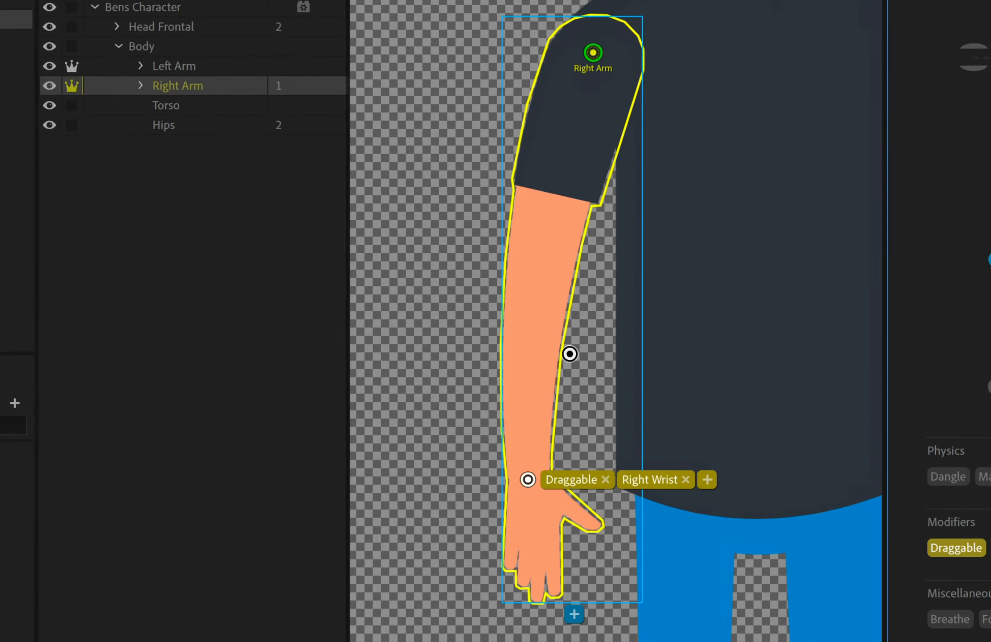
Step: Add a handle tagged Right Elbow to the Right Arm layer, and draw sticks along the forearm and upper arm
click(538, 217)
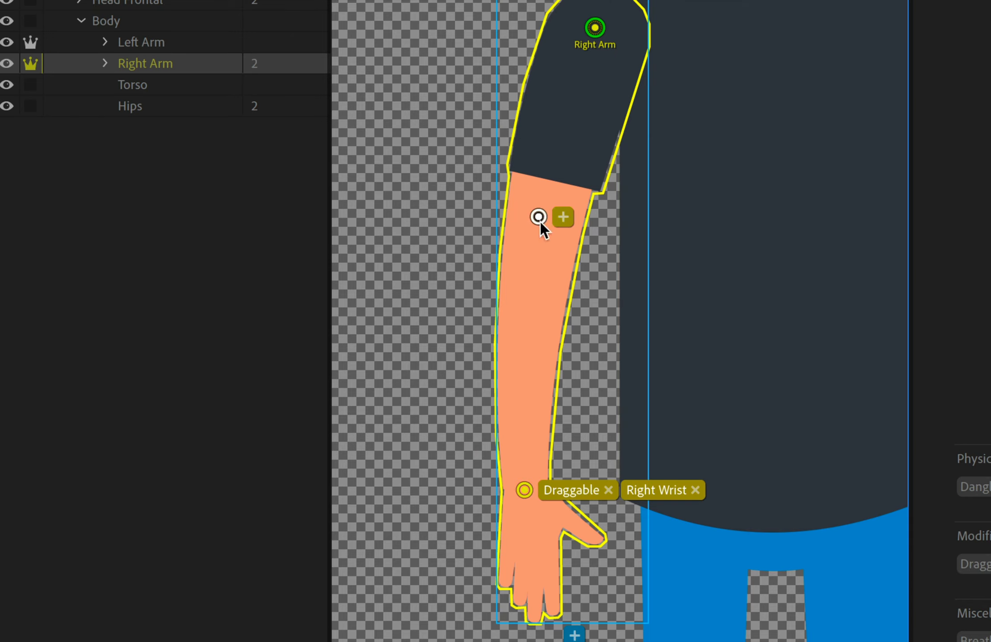
click(564, 217)
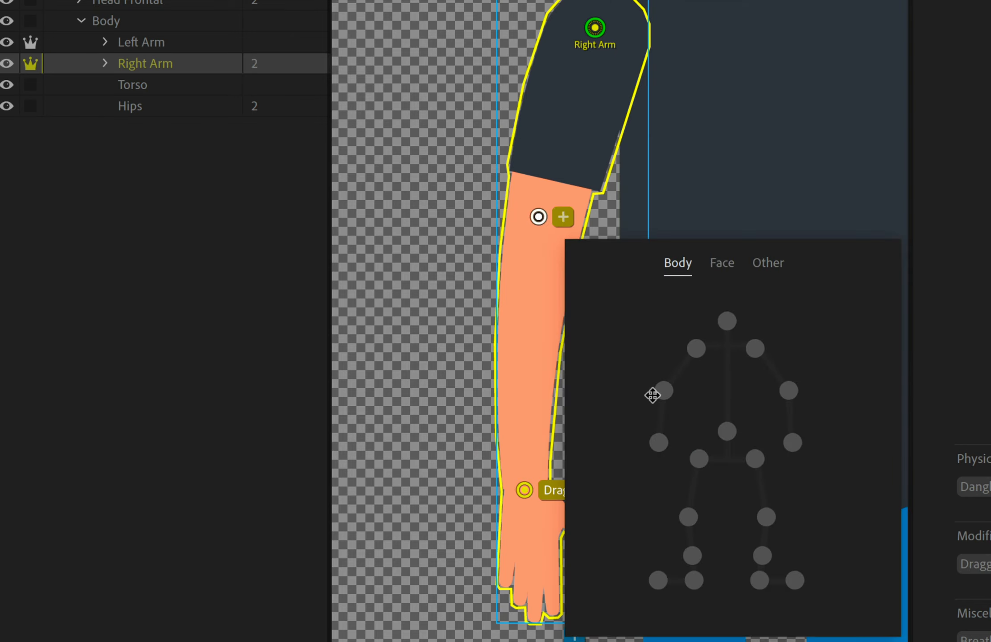
click(666, 390)
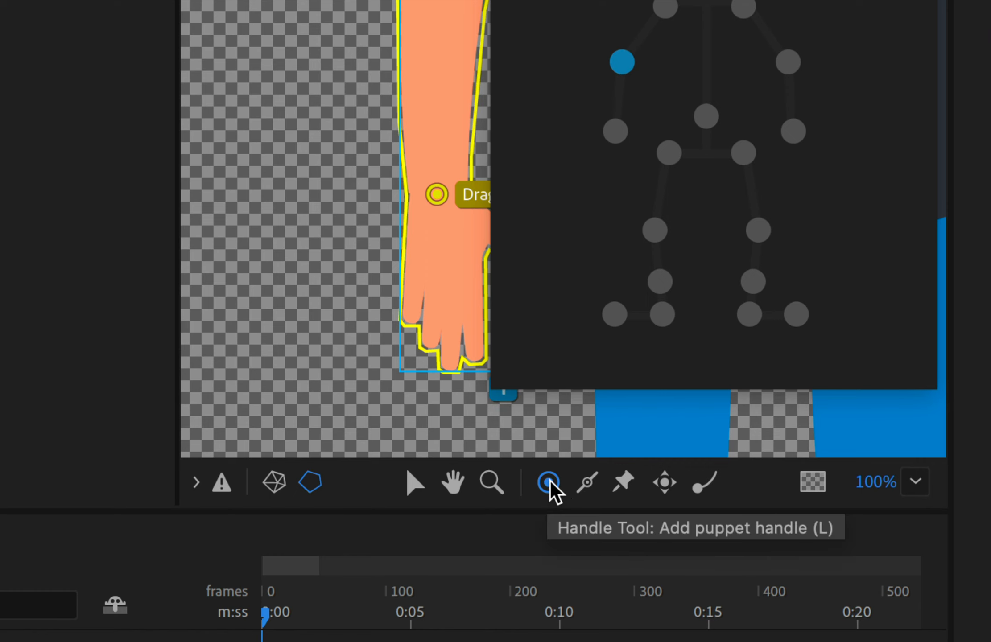
click(584, 486)
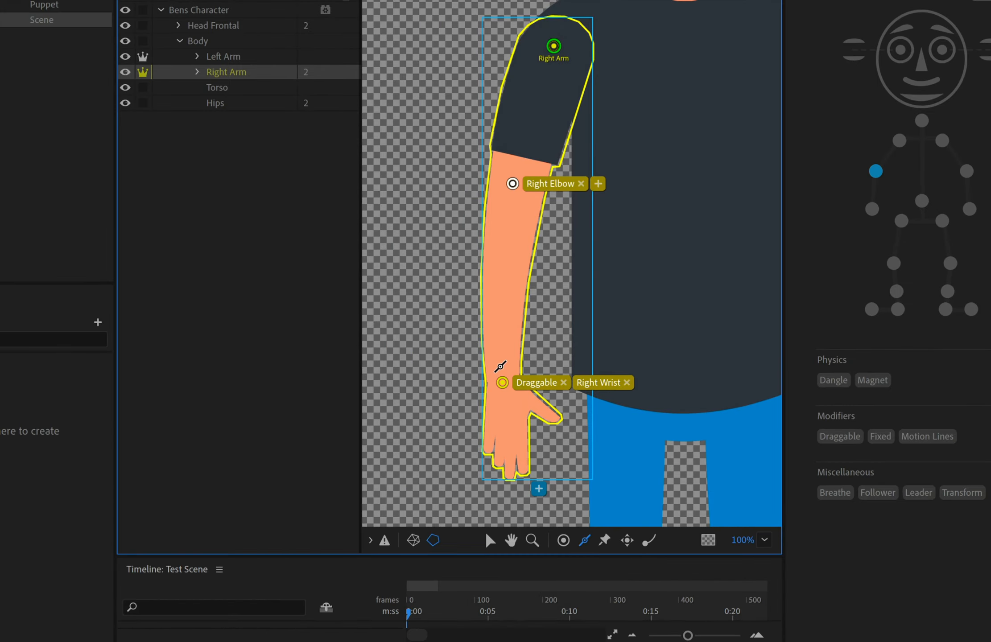
mouse_move(501, 368)
mouse_down()
mouse_move(510, 194)
mouse_move(545, 58)
mouse_up()
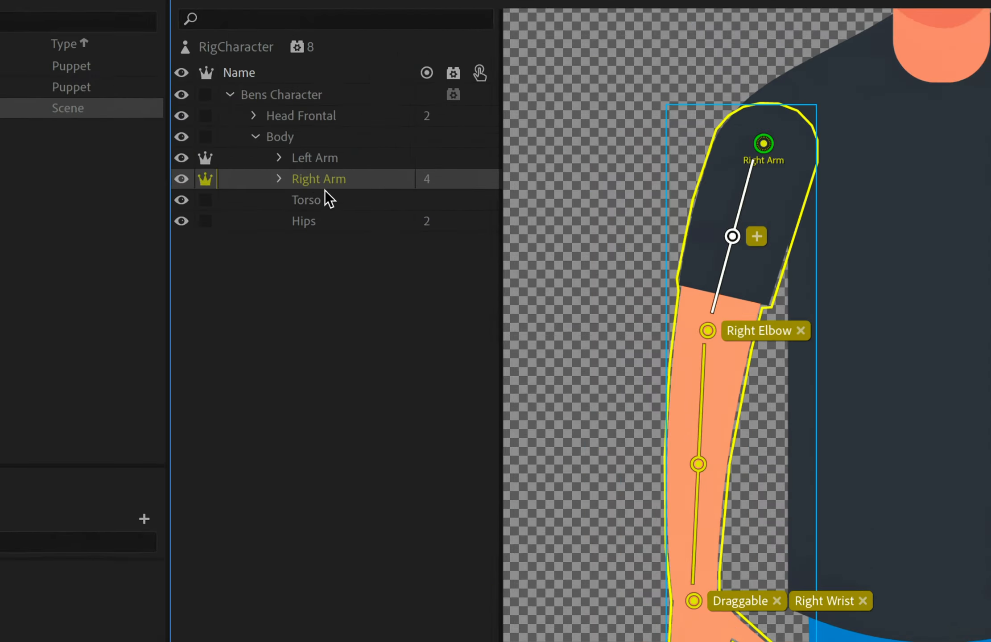
Step: Add a handle on the Torso layer where the right arm attaches and tag it Right Shoulder
click(324, 199)
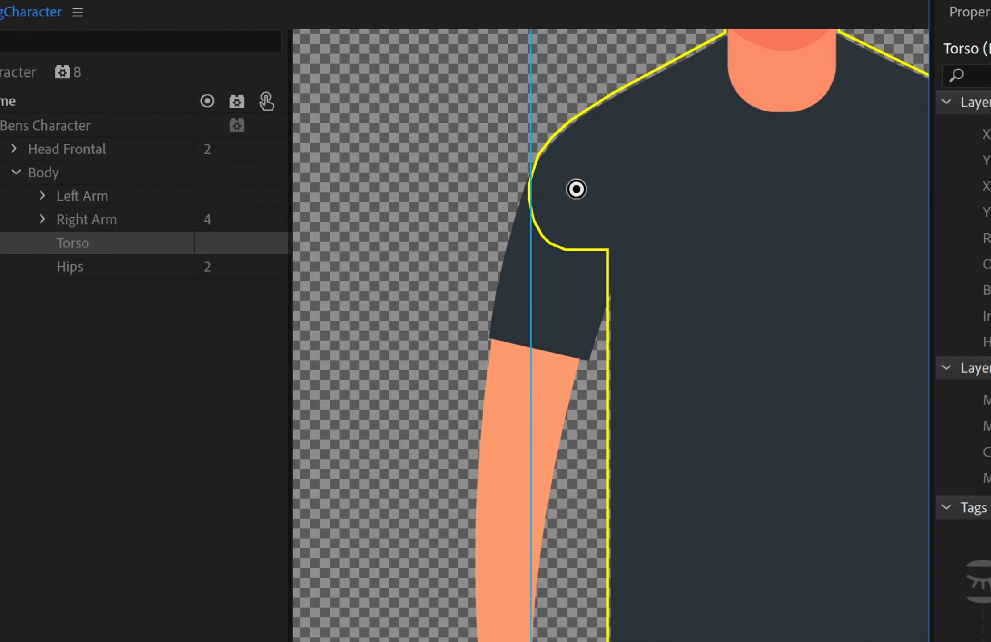
click(577, 190)
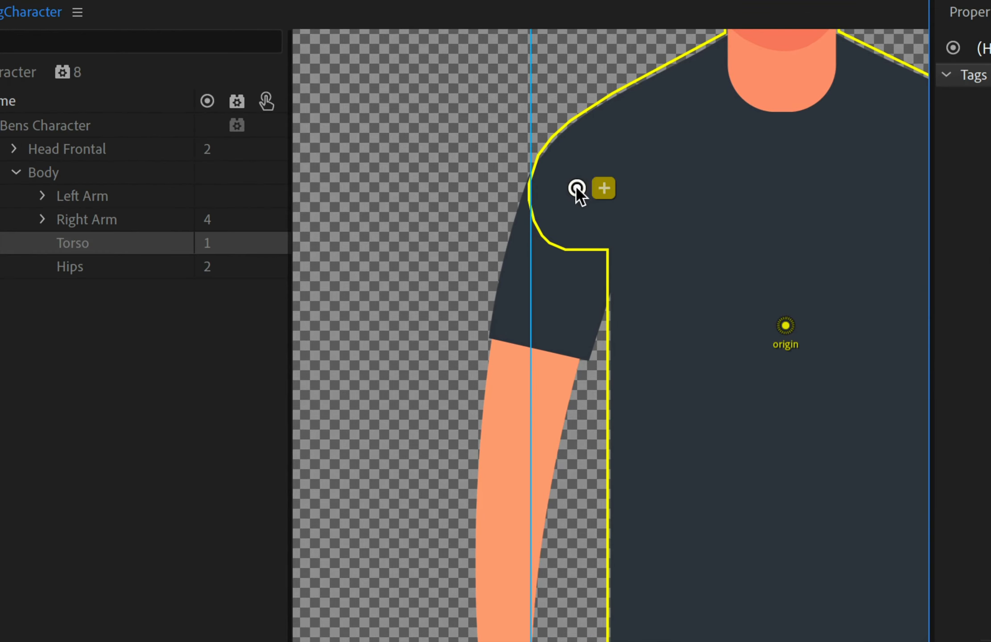
click(603, 189)
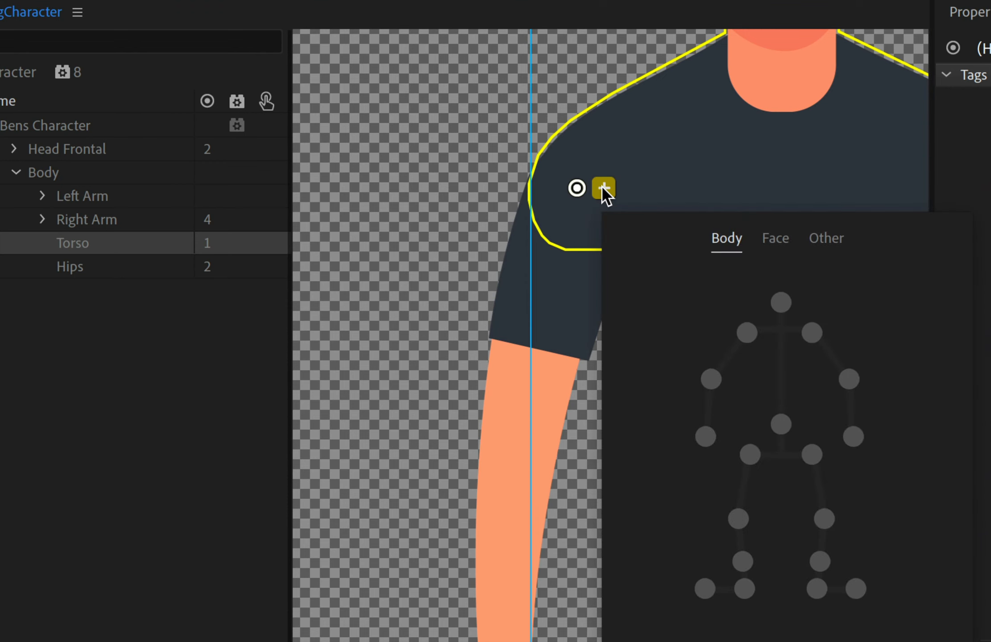
click(748, 333)
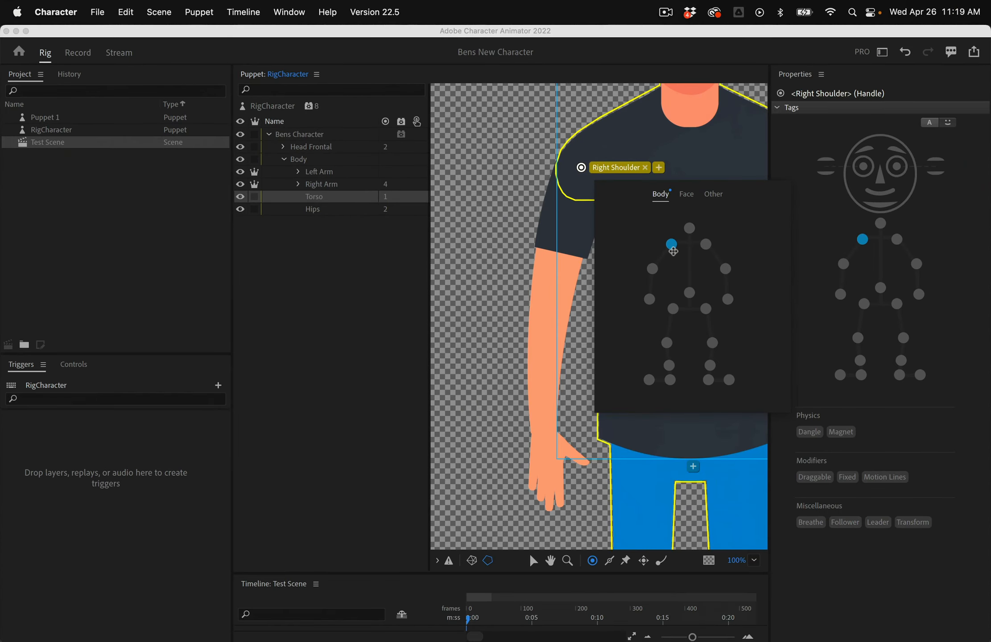
Step: Test pulling the character's right hand across the body in the Record workspace, and return to the Rig workspace
click(77, 53)
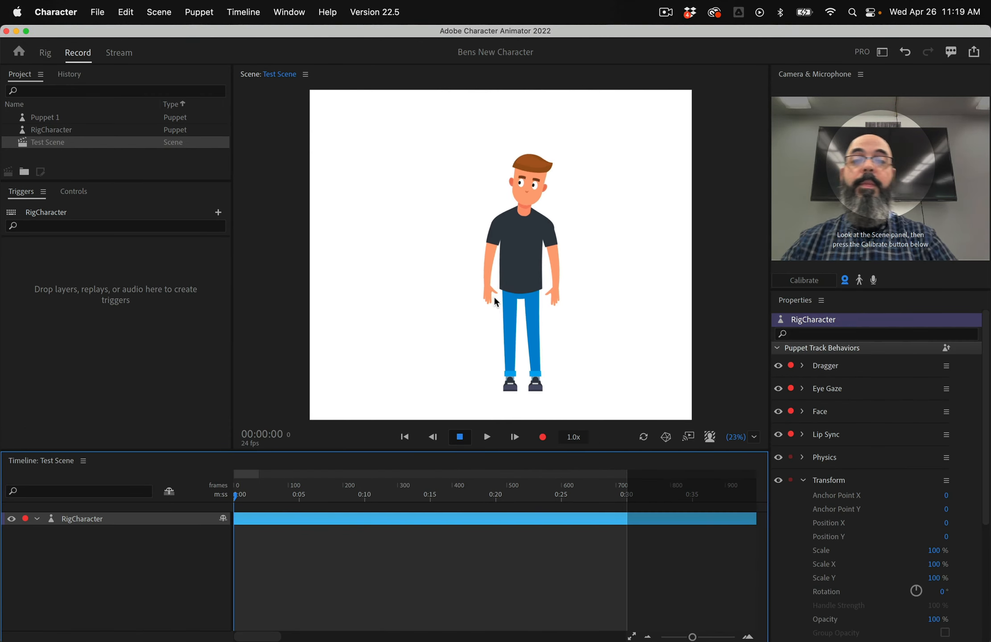
drag(491, 294, 514, 285)
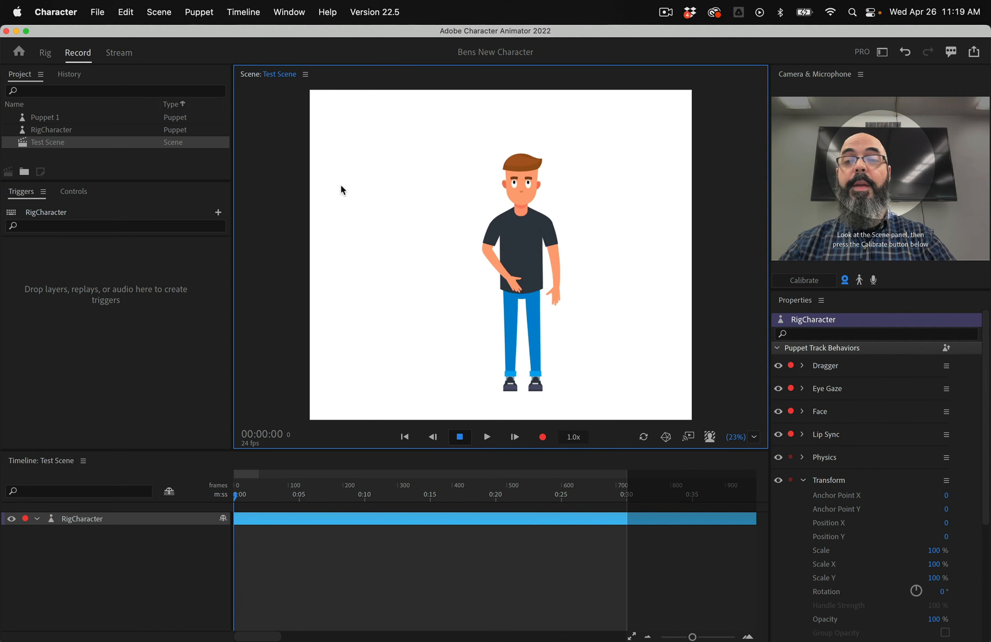
click(45, 54)
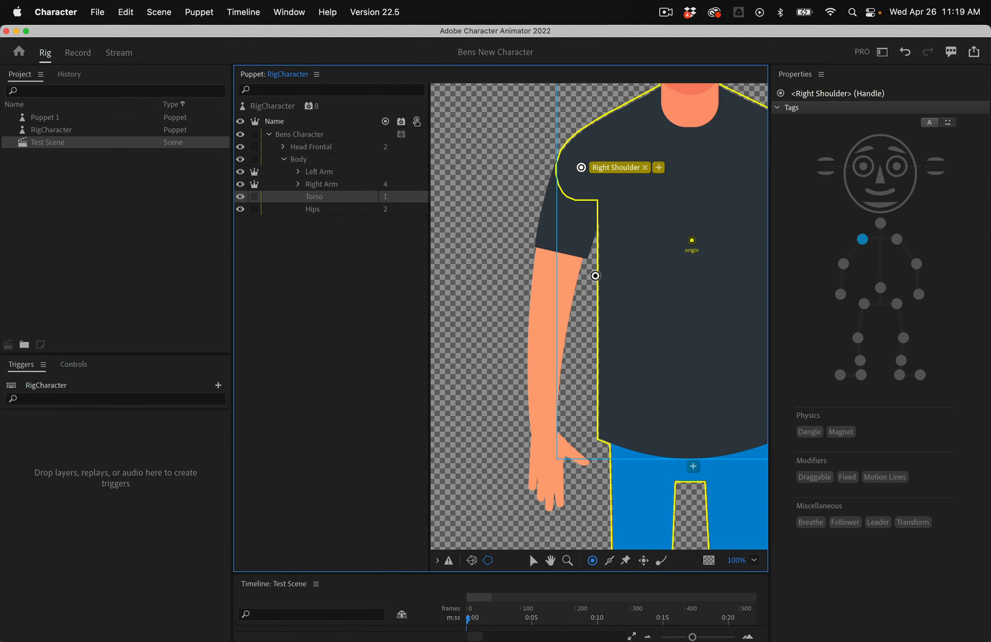
Step: Move the Left Arm layer's origin handle up to the character's shoulder
drag(636, 282, 475, 325)
drag(533, 295, 507, 312)
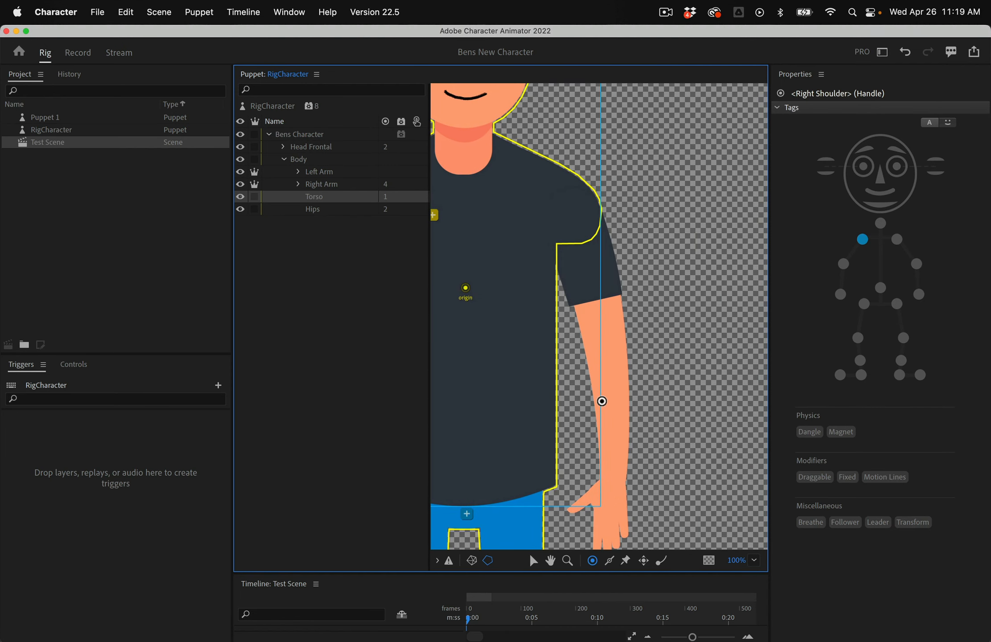
click(325, 185)
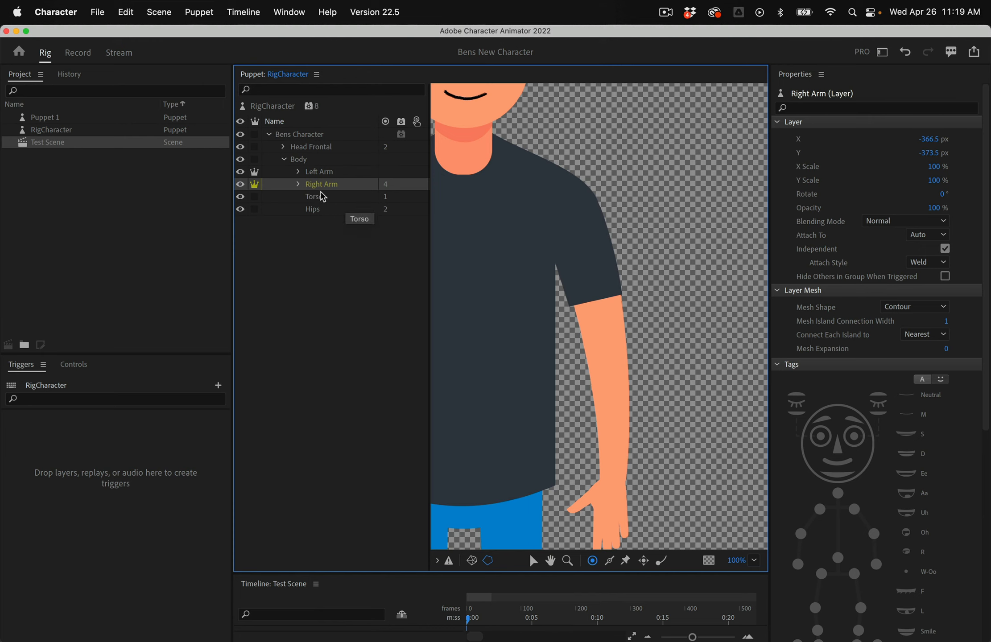
click(324, 173)
click(323, 184)
click(324, 174)
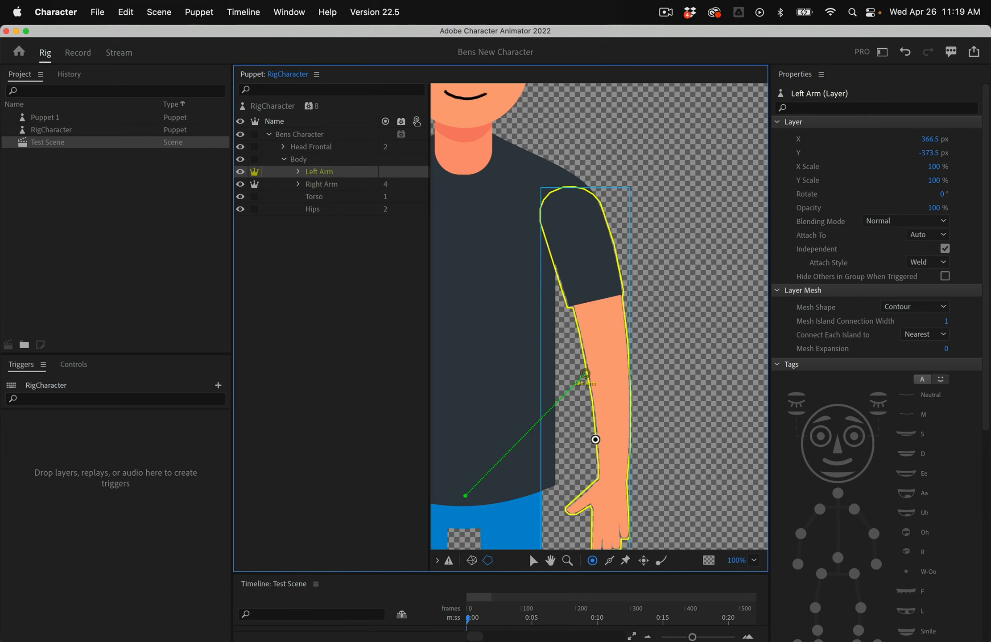
click(533, 561)
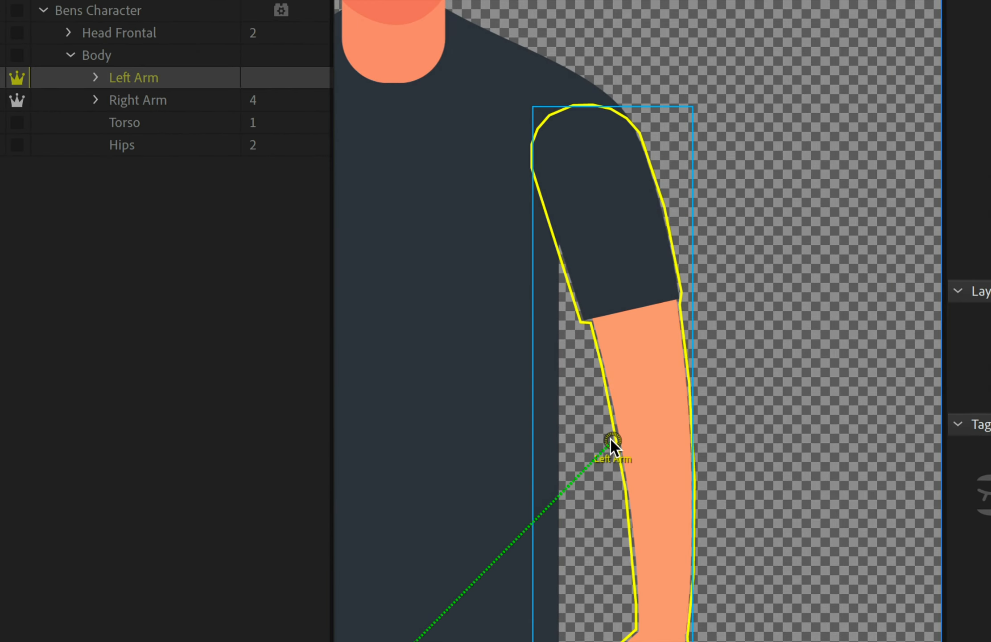
drag(611, 439, 590, 146)
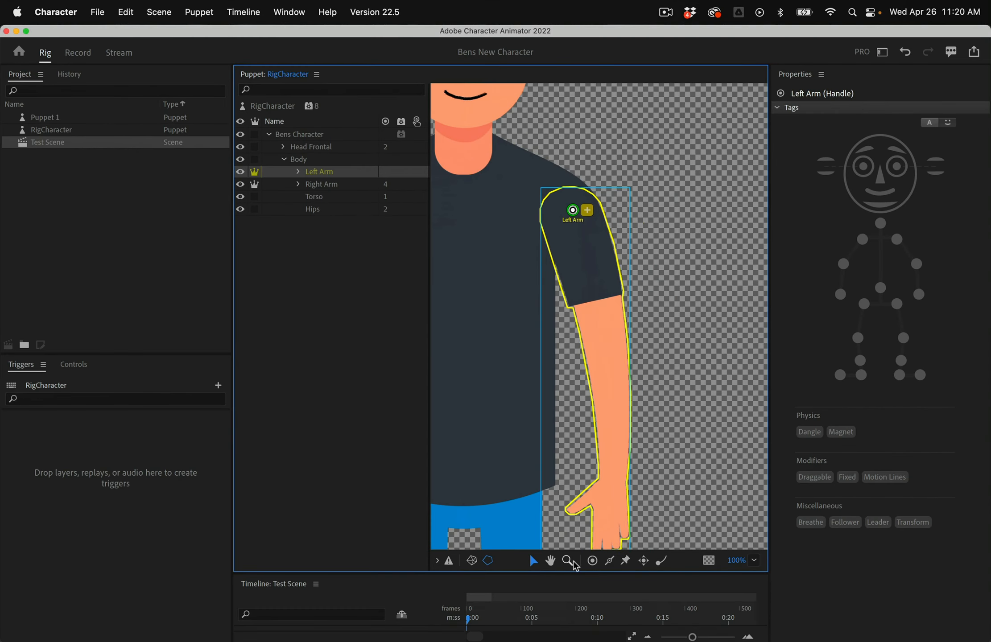
Step: Add a handle at the wrist of the Left Arm layer and tag it Left Wrist and Draggable
click(592, 560)
click(611, 479)
click(919, 295)
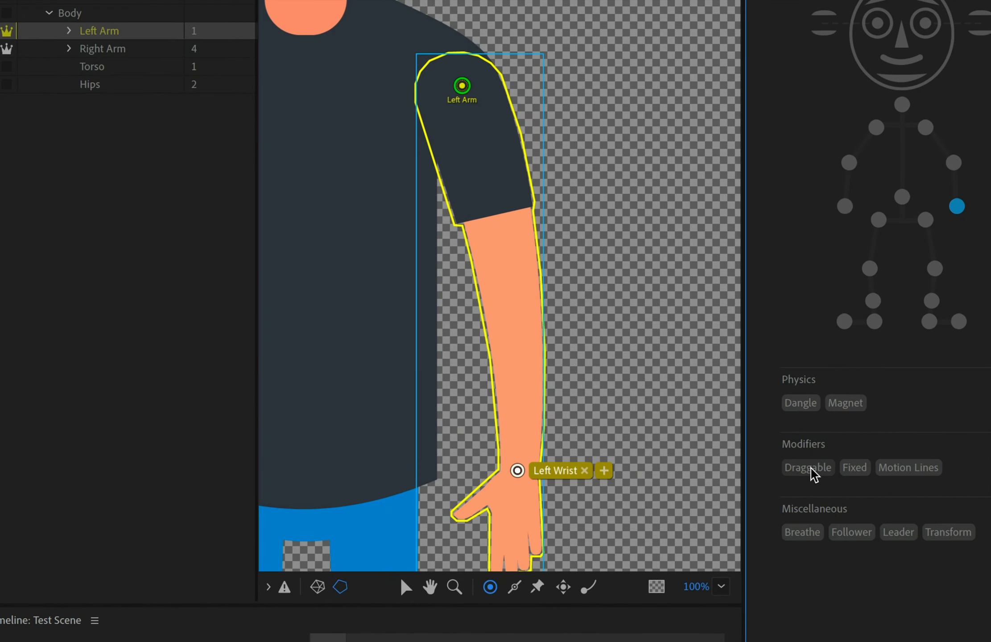
click(808, 467)
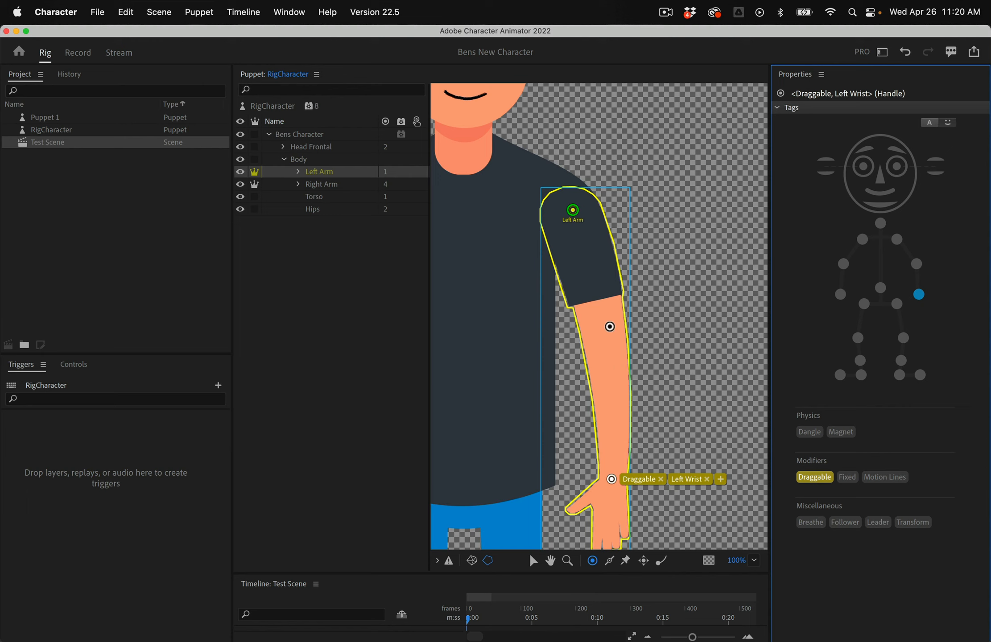
Step: Add a handle tagged Left Elbow to the Left Arm layer, and draw sticks along the forearm and upper arm
click(604, 330)
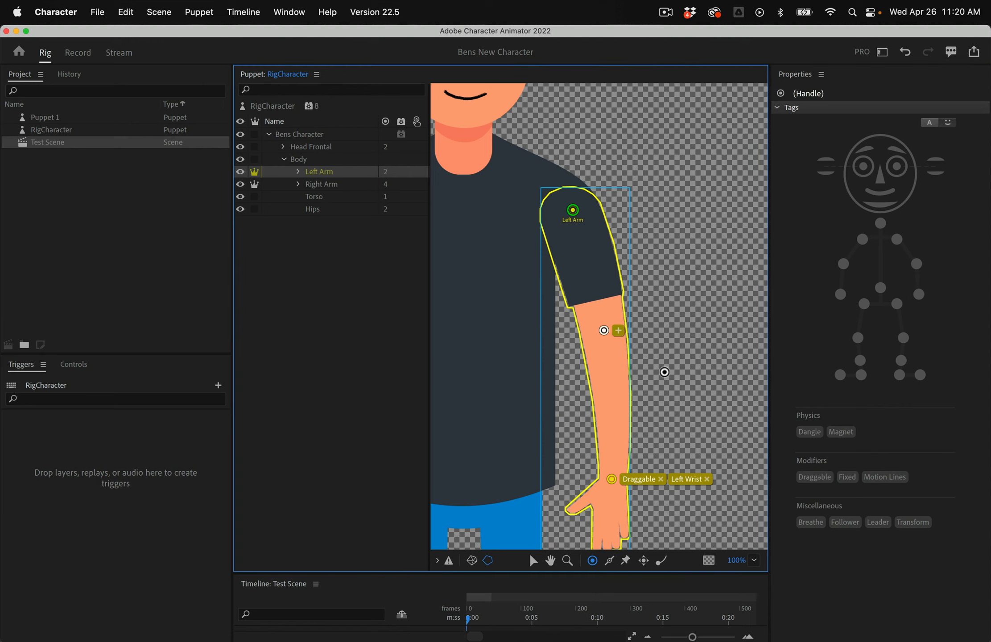
click(618, 331)
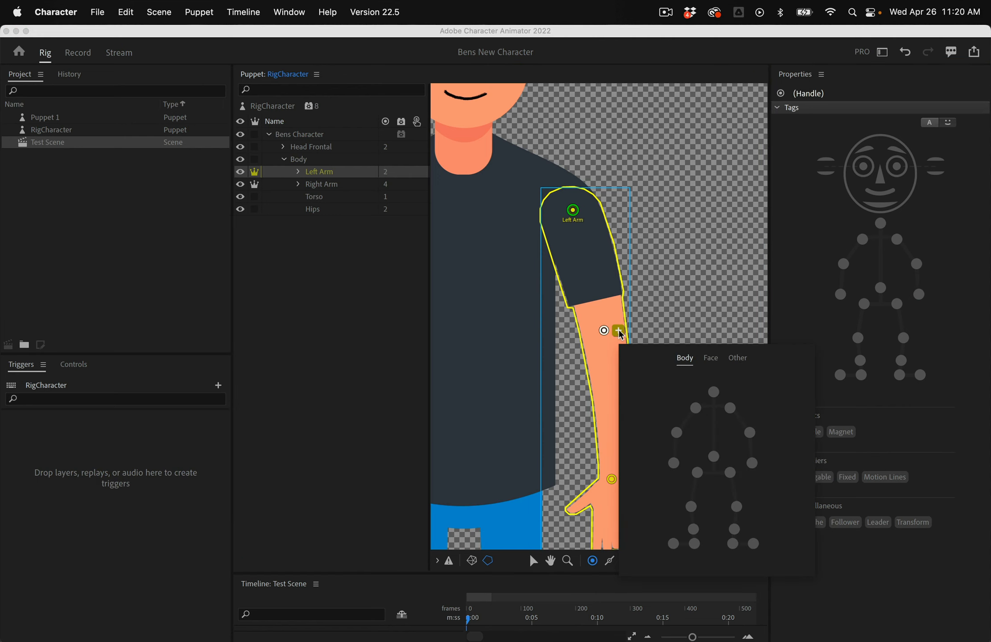
click(750, 432)
click(609, 560)
mouse_move(611, 469)
mouse_down()
mouse_move(605, 340)
mouse_move(575, 222)
mouse_up()
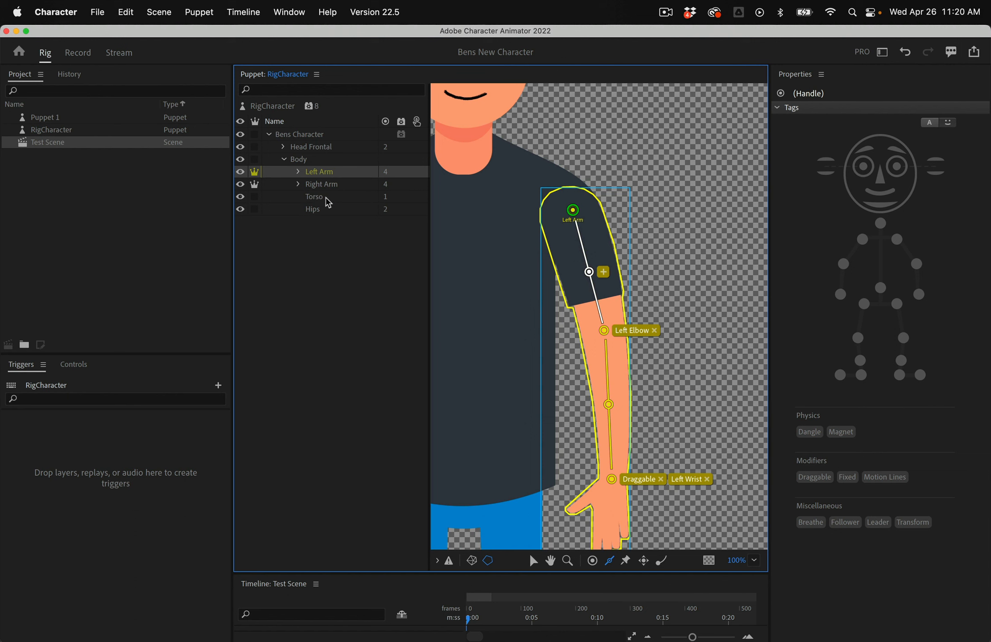
Step: Add a handle to the Torso layer at the character's left shoulder joint and tag it Left Shoulder
click(327, 199)
click(592, 561)
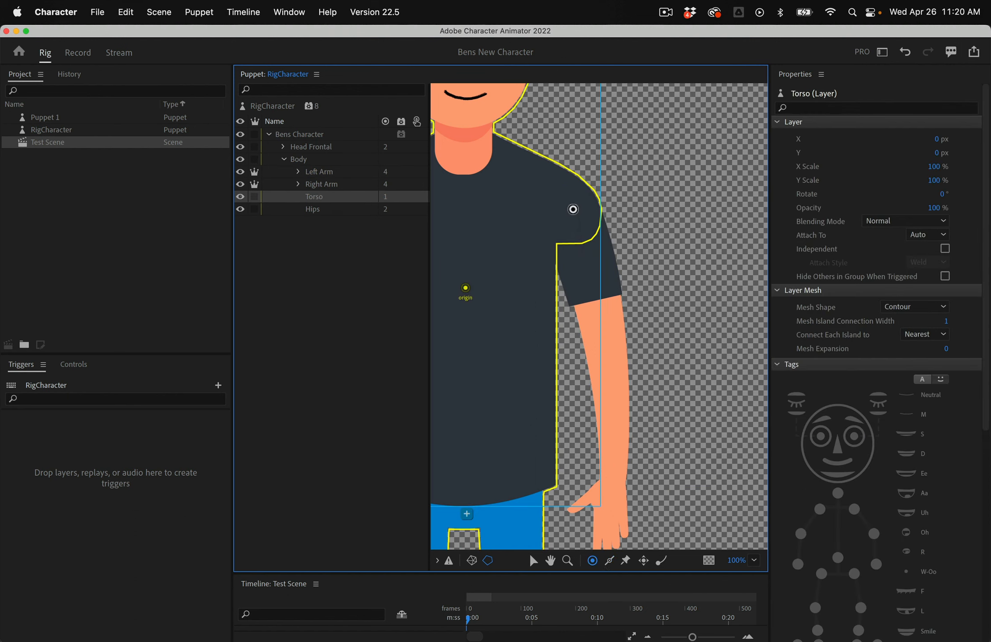
click(574, 215)
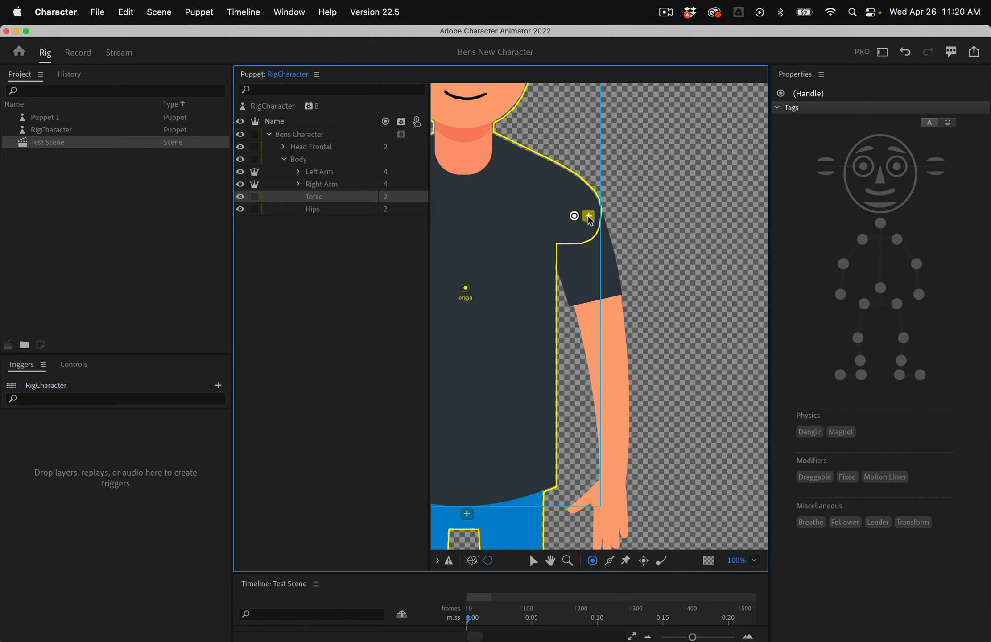
click(588, 216)
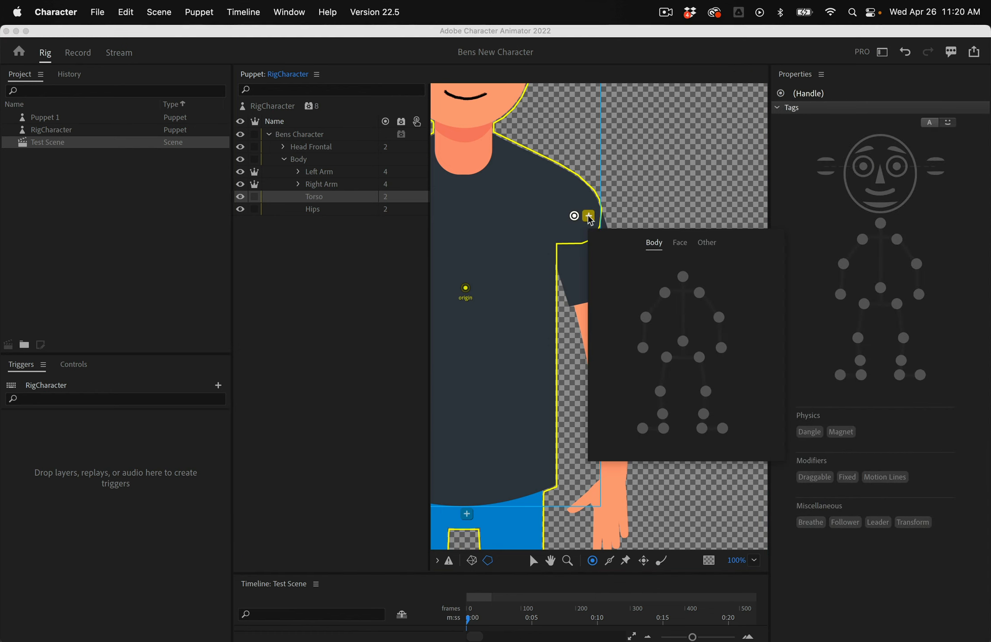
click(699, 293)
click(865, 412)
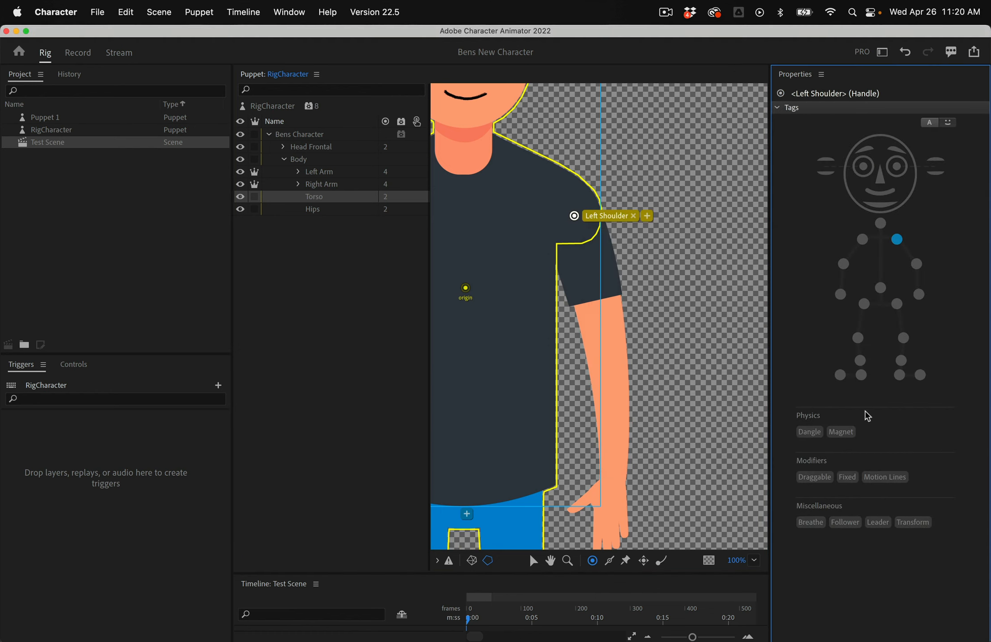
Step: Test the arms in the Record workspace by pulling the hands and using body tracking, and return to the Rig workspace
click(75, 53)
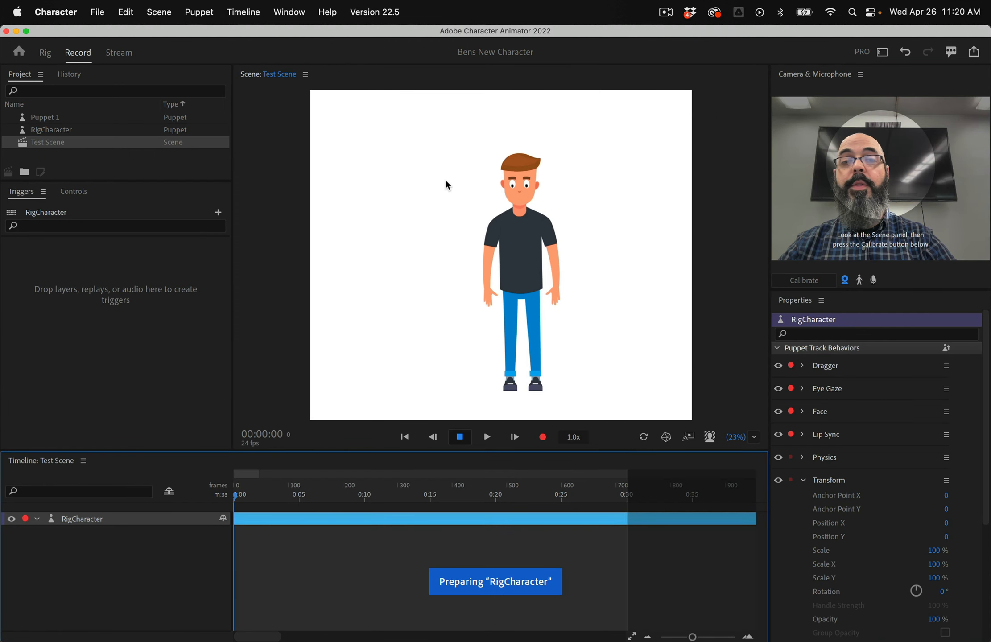
mouse_move(559, 280)
mouse_down()
mouse_move(588, 258)
mouse_move(504, 267)
mouse_move(576, 257)
mouse_move(524, 267)
mouse_move(543, 289)
mouse_up()
drag(592, 267, 434, 244)
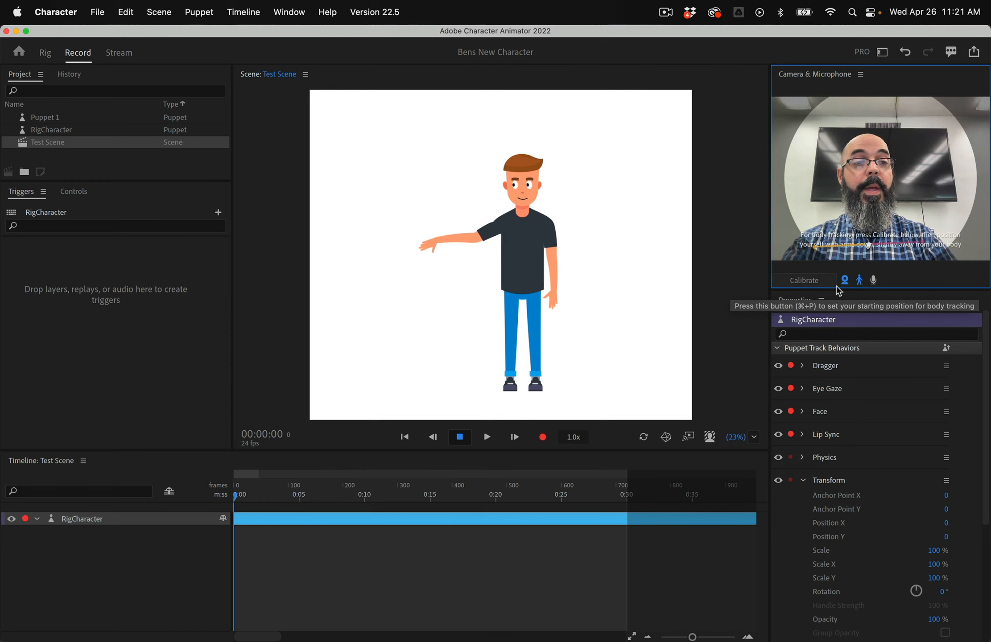
click(859, 281)
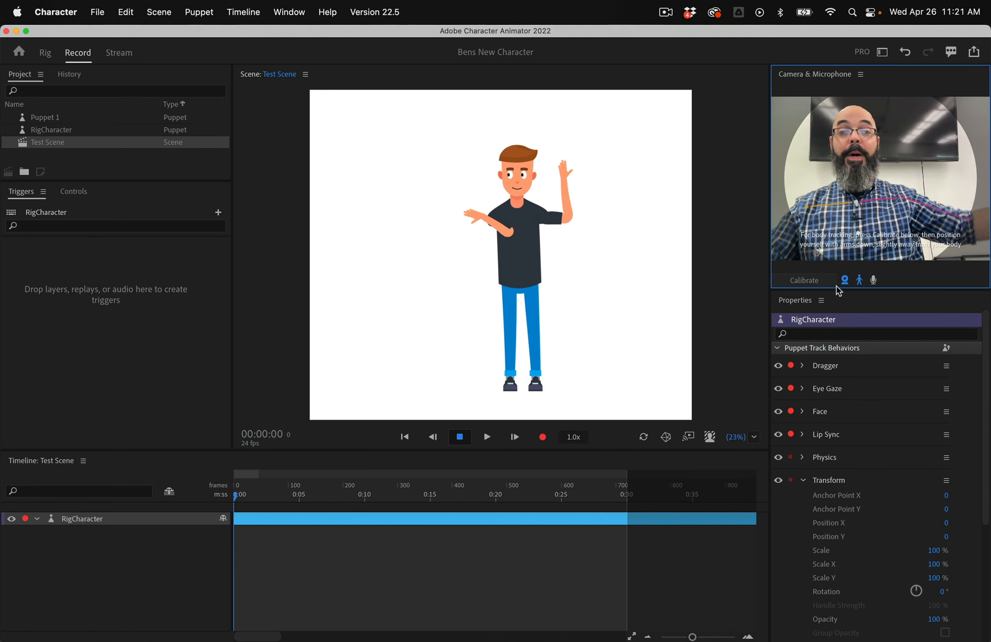
click(501, 289)
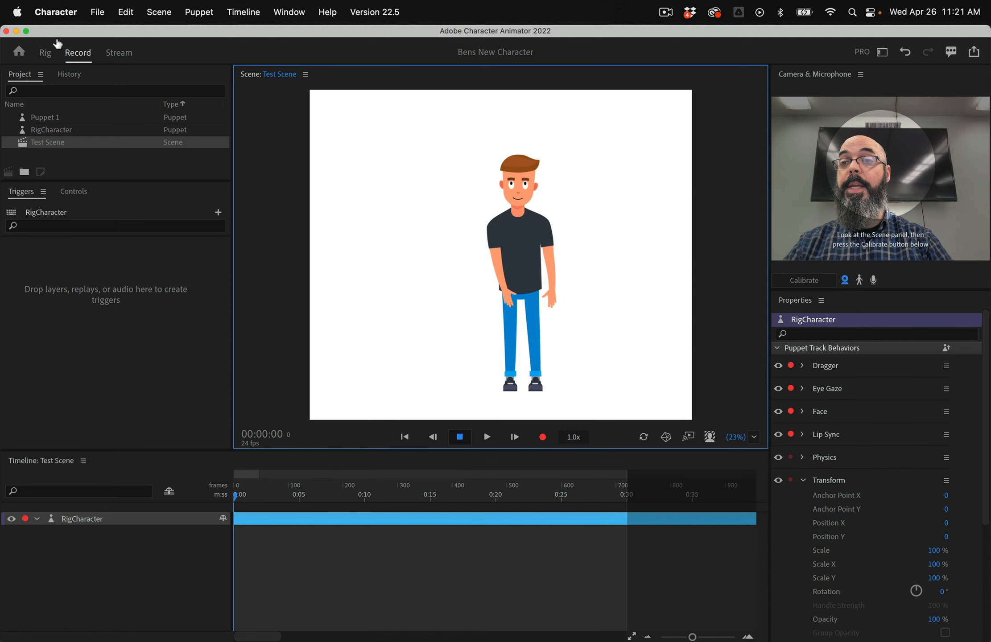
click(45, 53)
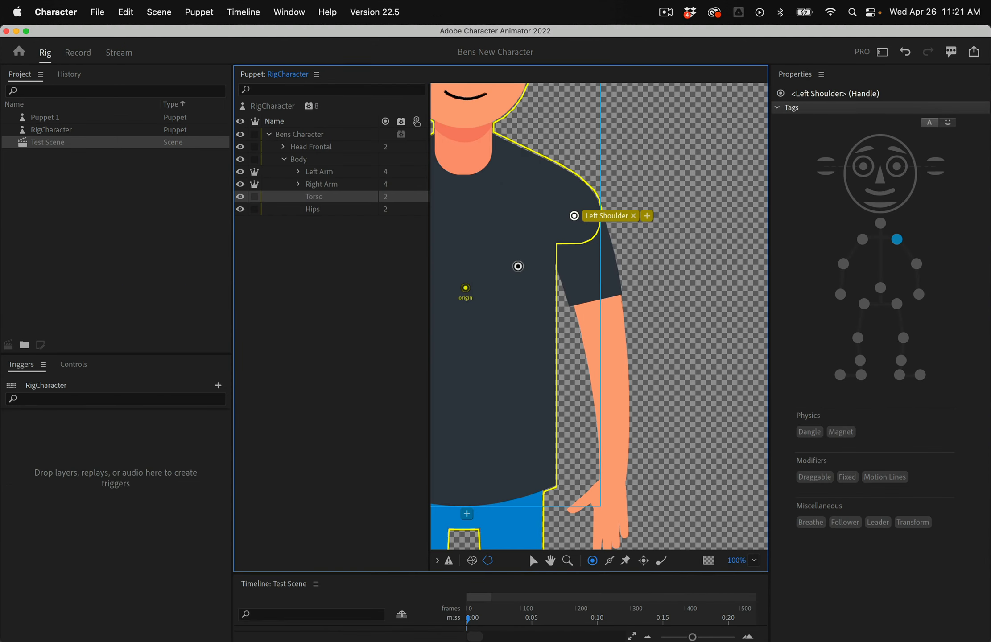
Step: Remove the Head tag from the Head Base handle in the Head Frontal group and delete that handle
key(space)
drag(498, 248, 624, 452)
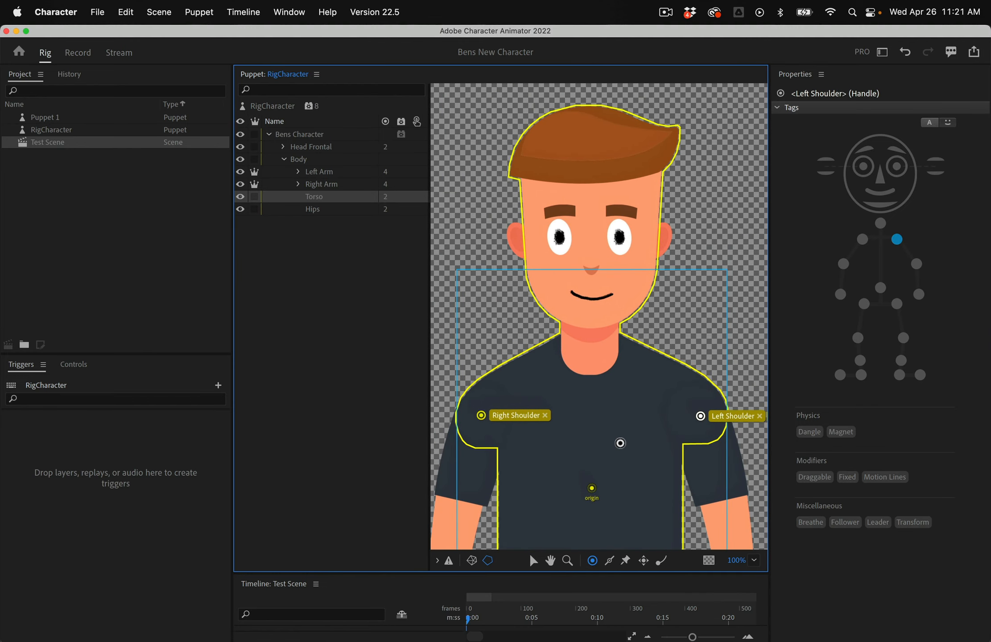
click(284, 159)
click(309, 148)
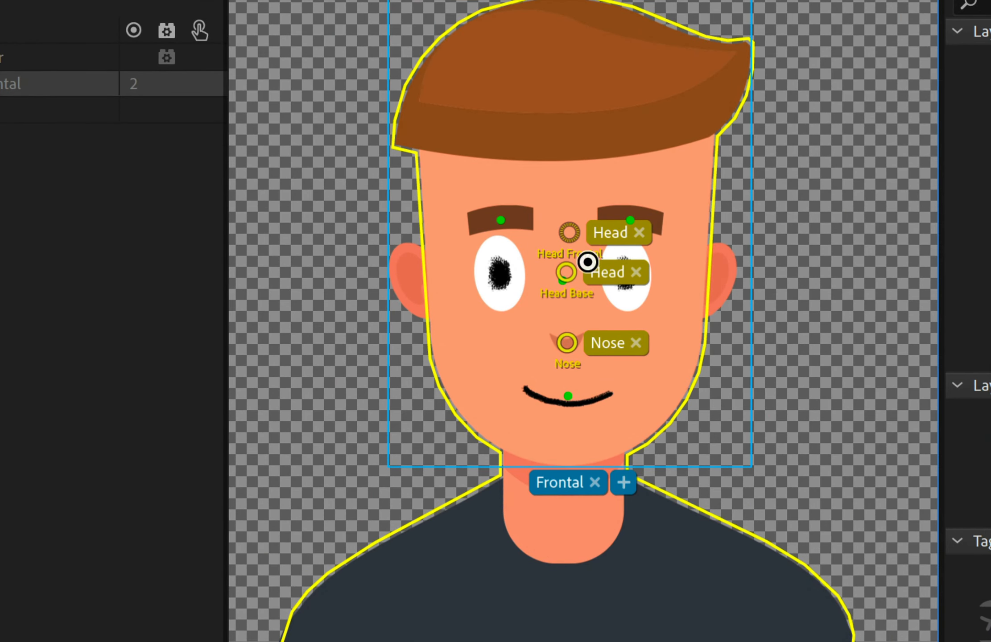
click(567, 273)
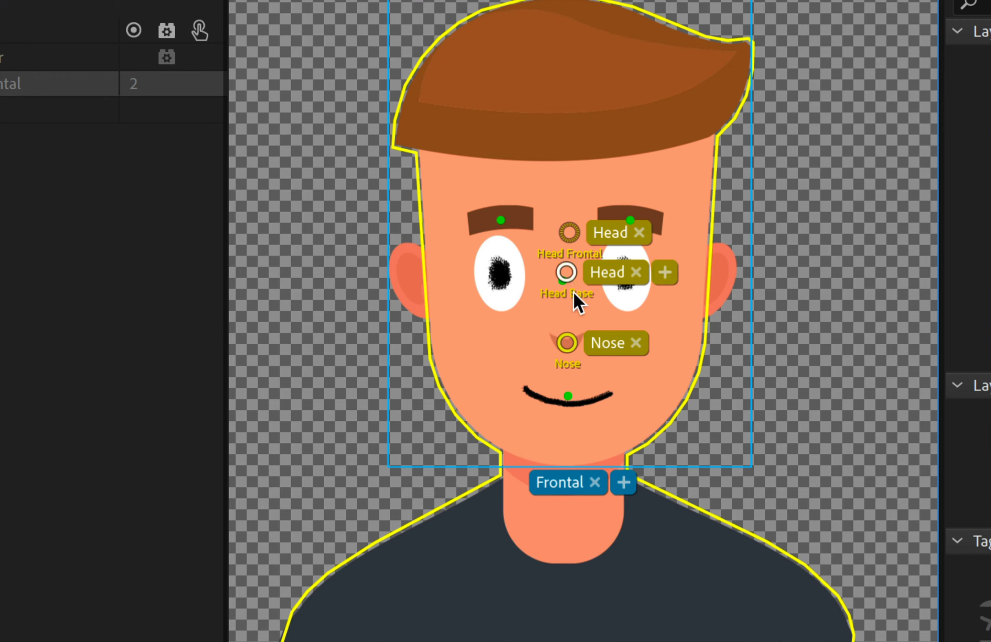
click(637, 272)
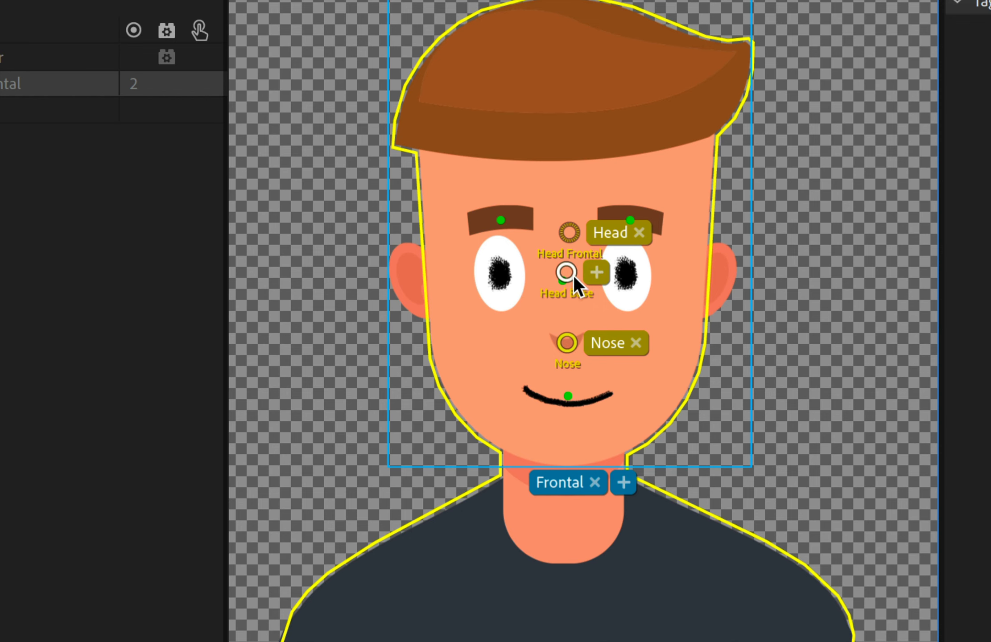
key(Delete)
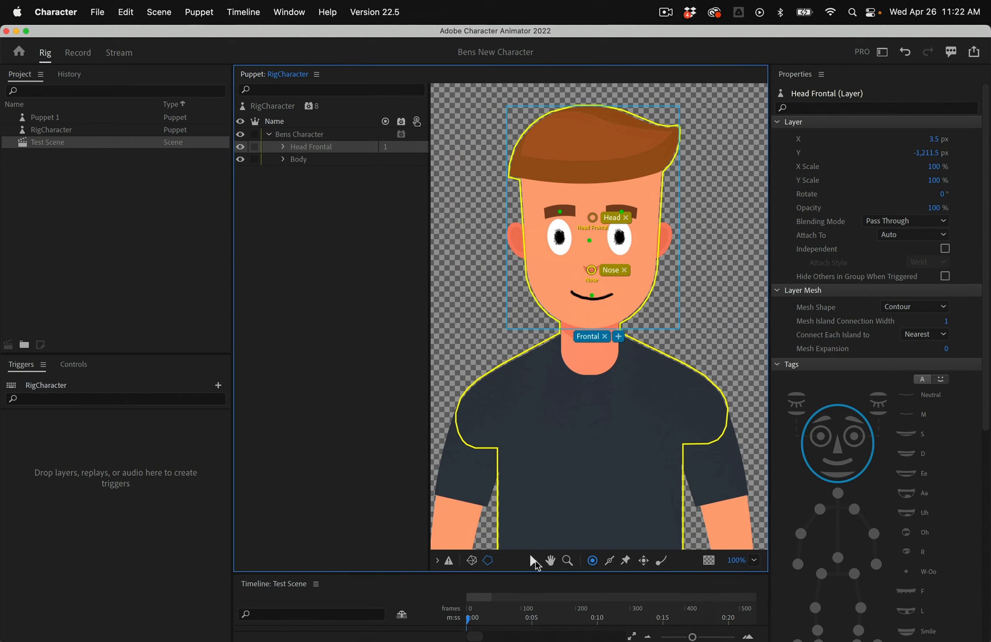
Step: Move the Head Frontal origin handle down to the chin and test the head in the Record workspace
click(535, 560)
drag(593, 217, 593, 320)
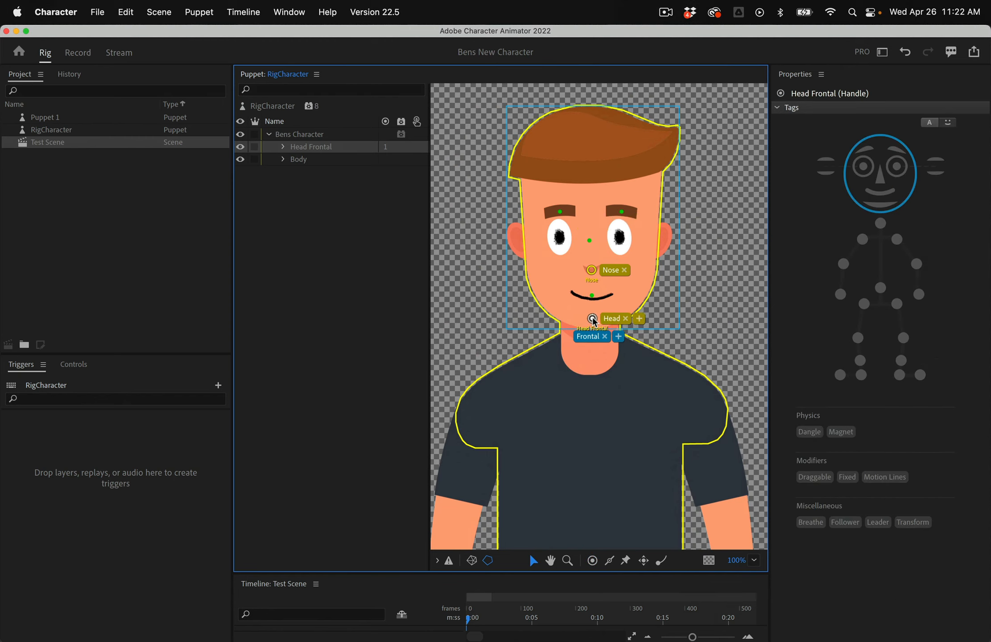
click(613, 299)
drag(586, 317, 593, 320)
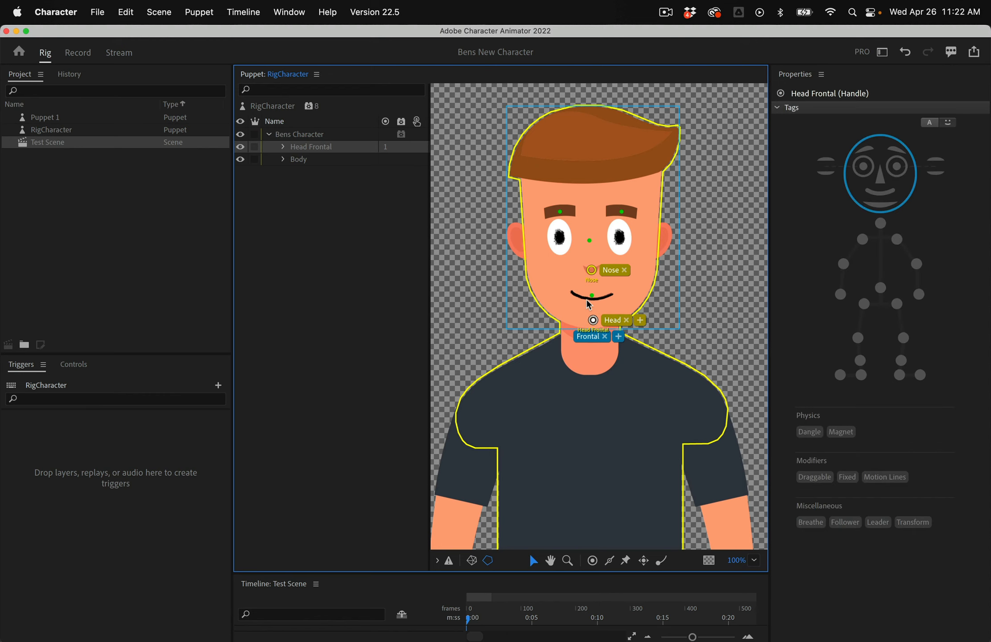
click(78, 52)
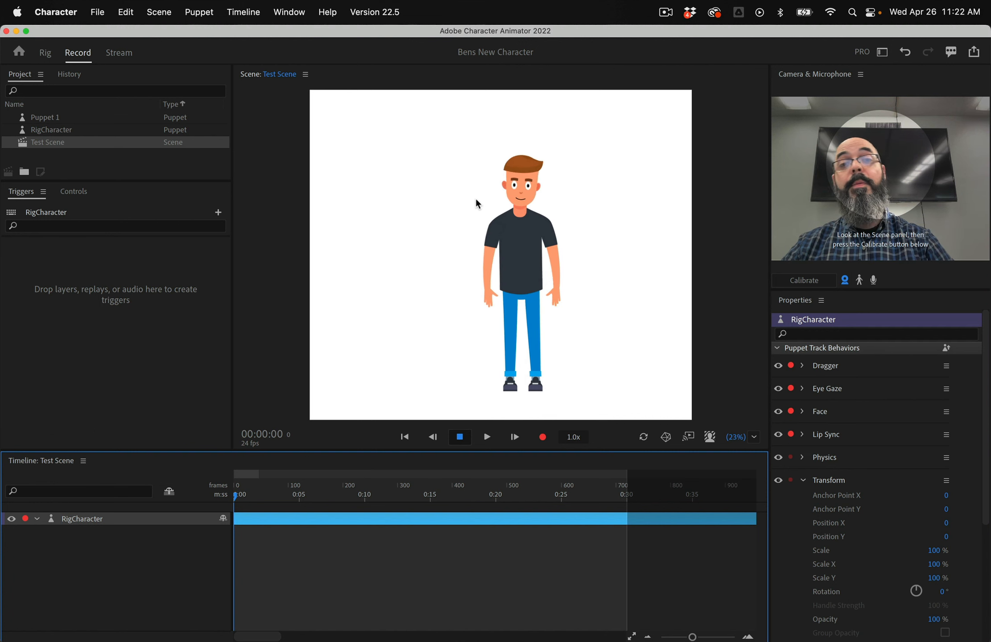
click(45, 52)
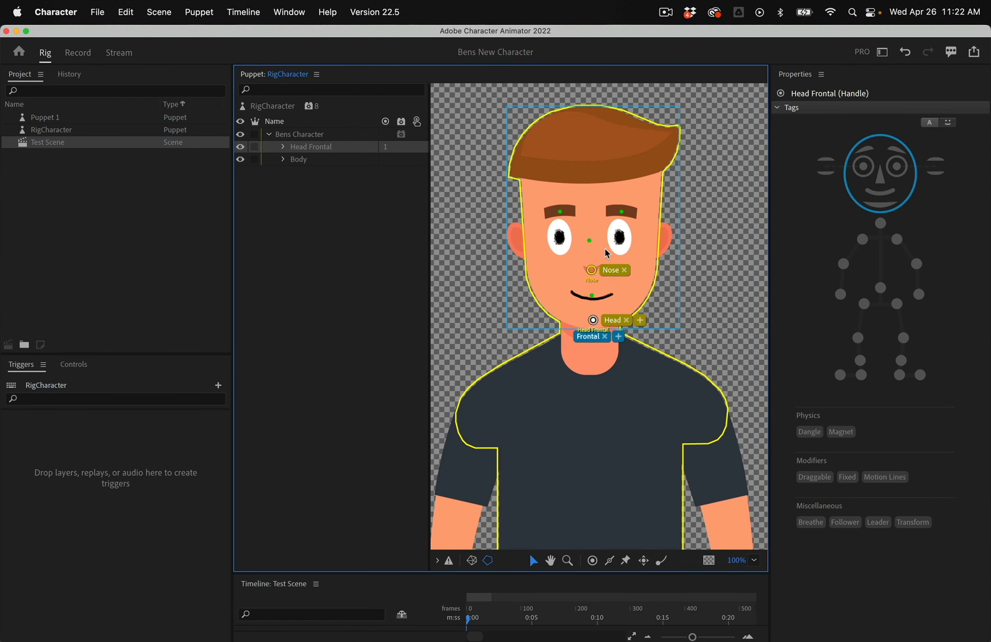
Step: Select the Mouth layer inside Head Frontal, and switch to Photoshop to expand the +Mouth group of RigCharacter.psd
click(283, 146)
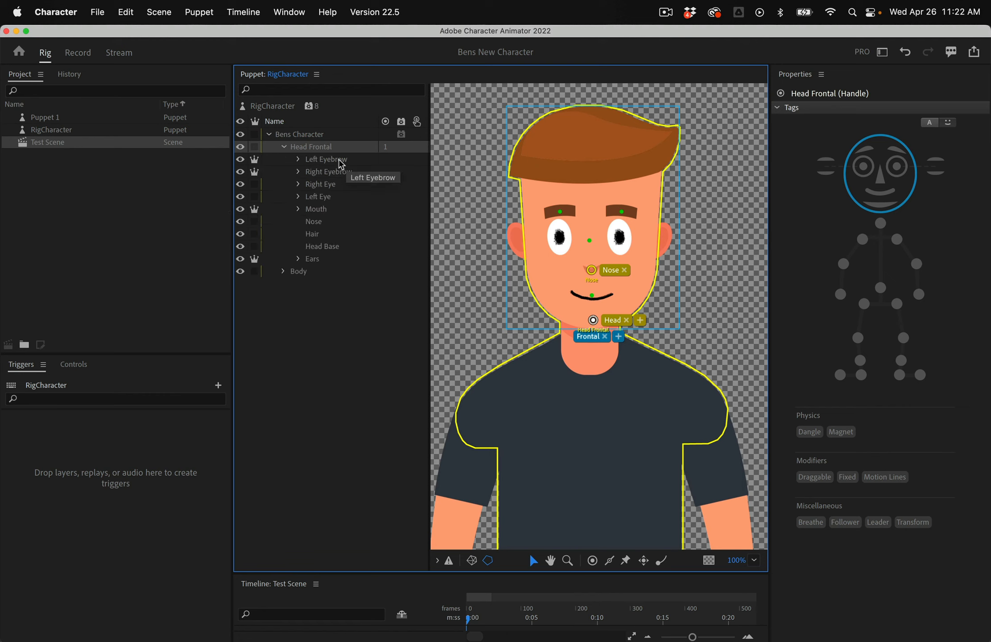
click(328, 213)
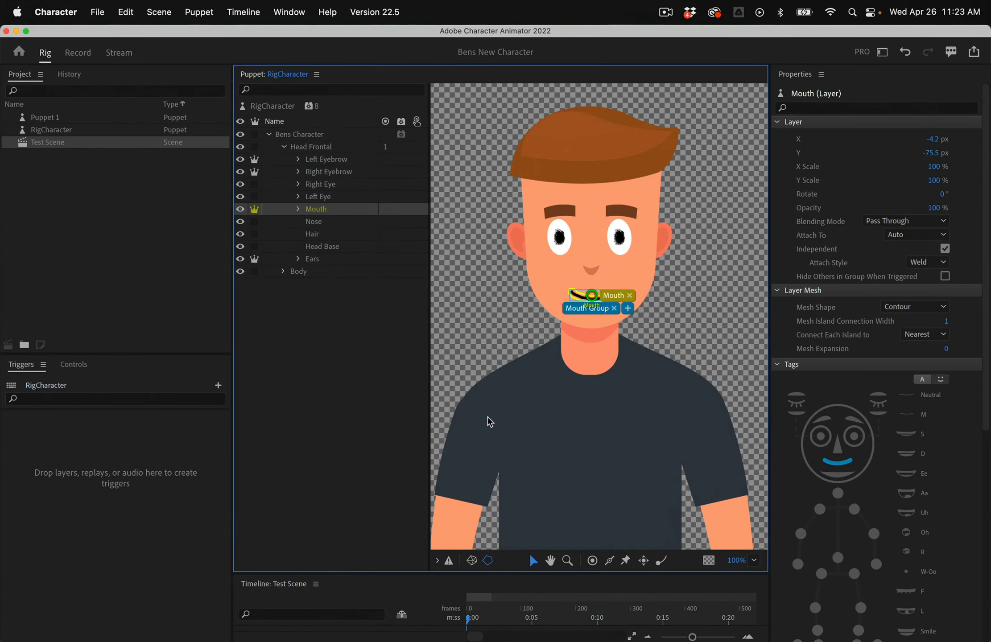
key(ctrl+Up)
click(80, 293)
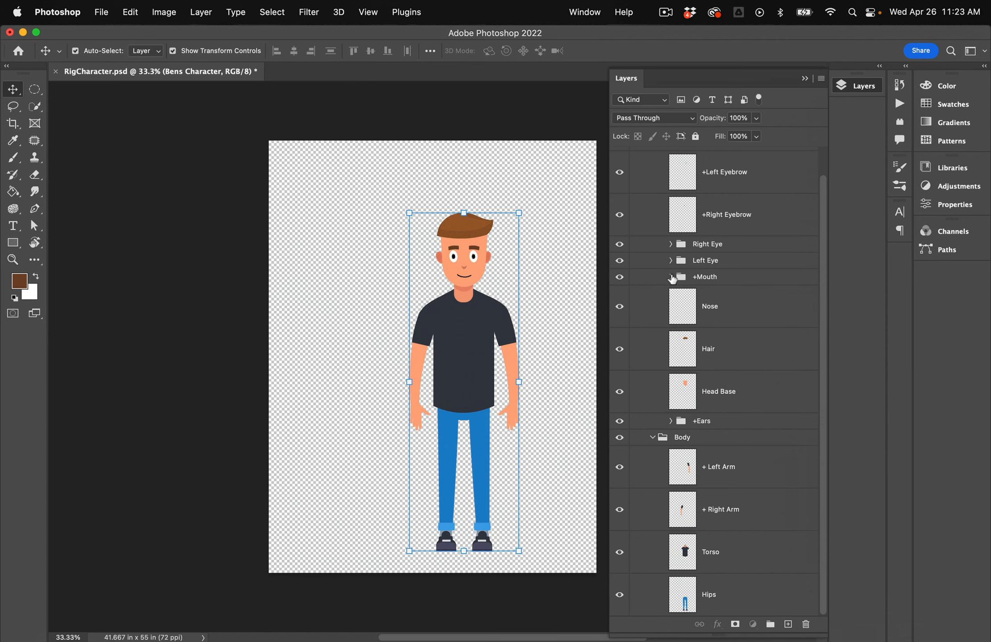
click(671, 277)
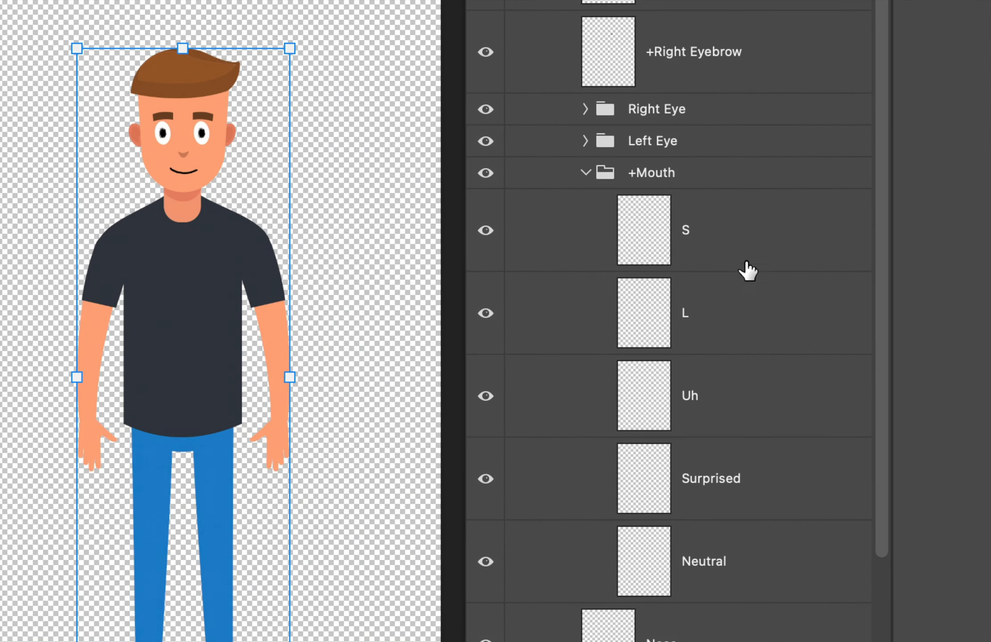
Step: Go through the S, L, Uh, Surprised and Neutral mouth-shape layers in the +Mouth group
click(742, 261)
click(745, 307)
click(748, 389)
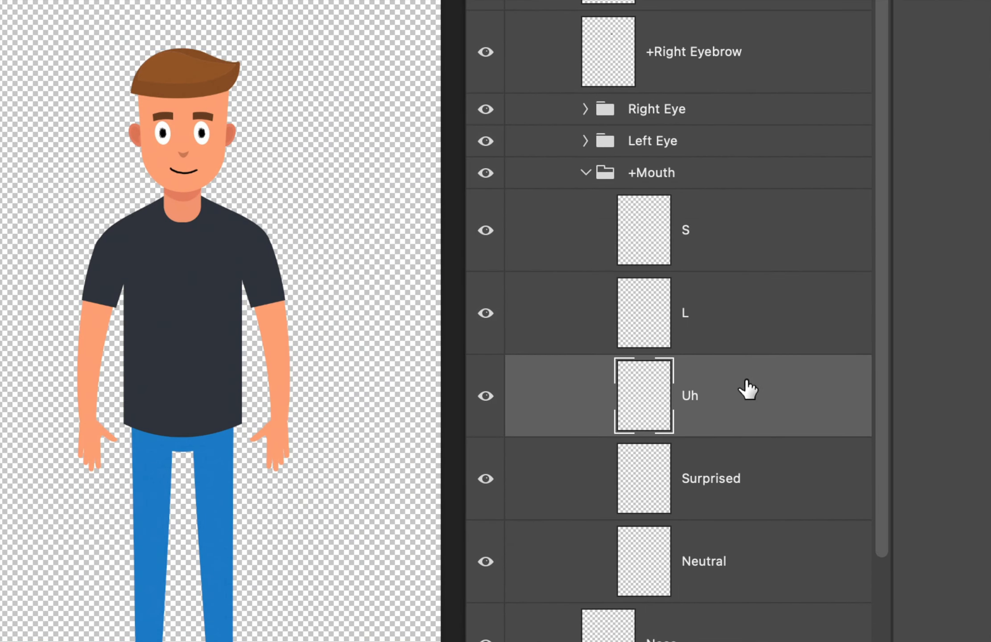
click(747, 491)
click(753, 551)
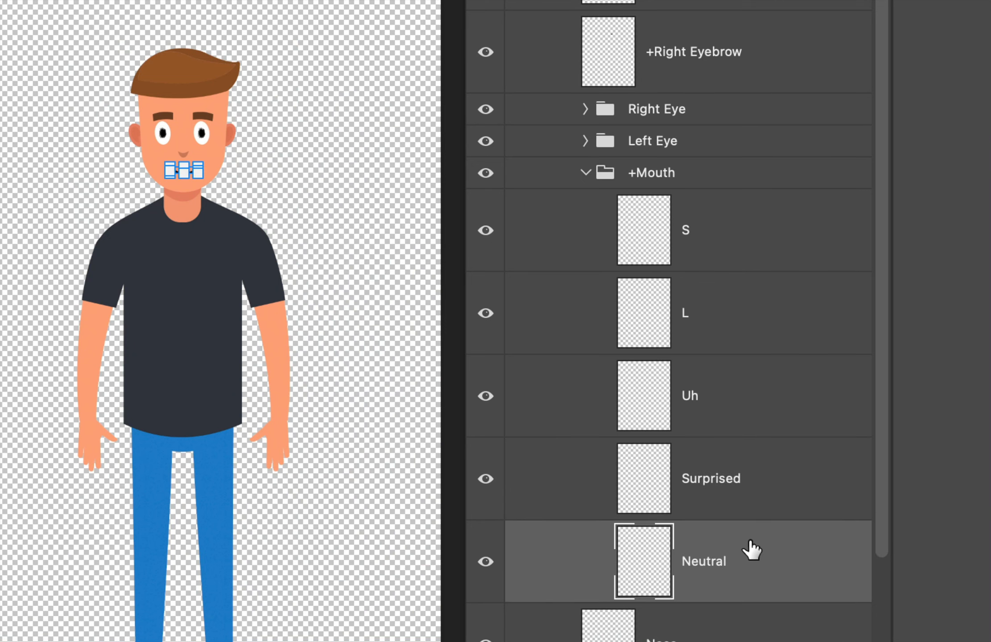
click(734, 506)
click(718, 555)
click(736, 495)
click(728, 409)
click(723, 332)
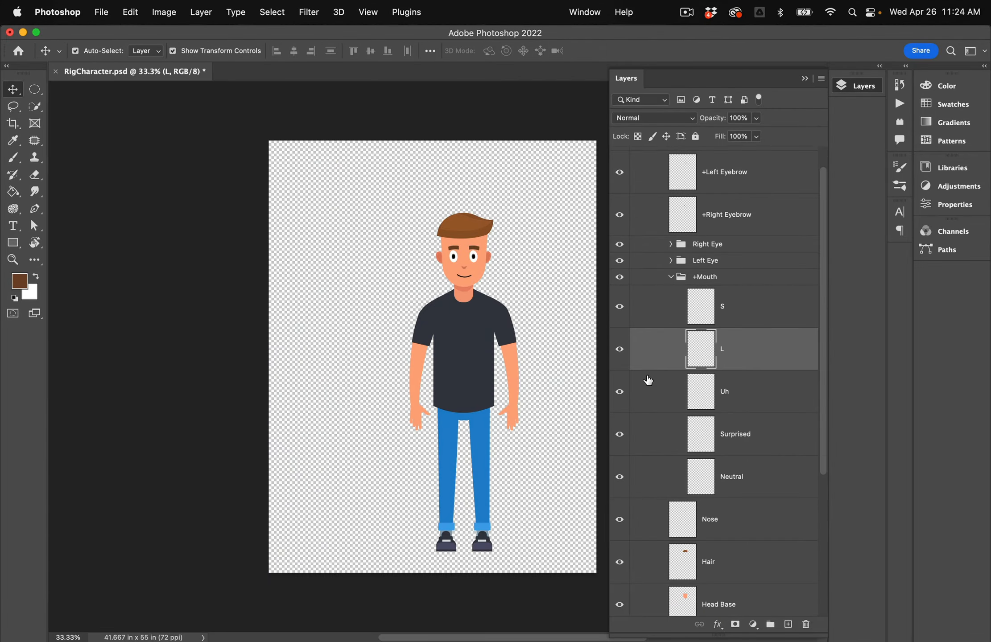
Step: Preview the mouth-shape reference ch-animator-mouths-1.jpg from the desktop beside the character, and return to the Photoshop document
key(ctrl+Up)
click(651, 380)
right_click(654, 377)
key(ctrl+Up)
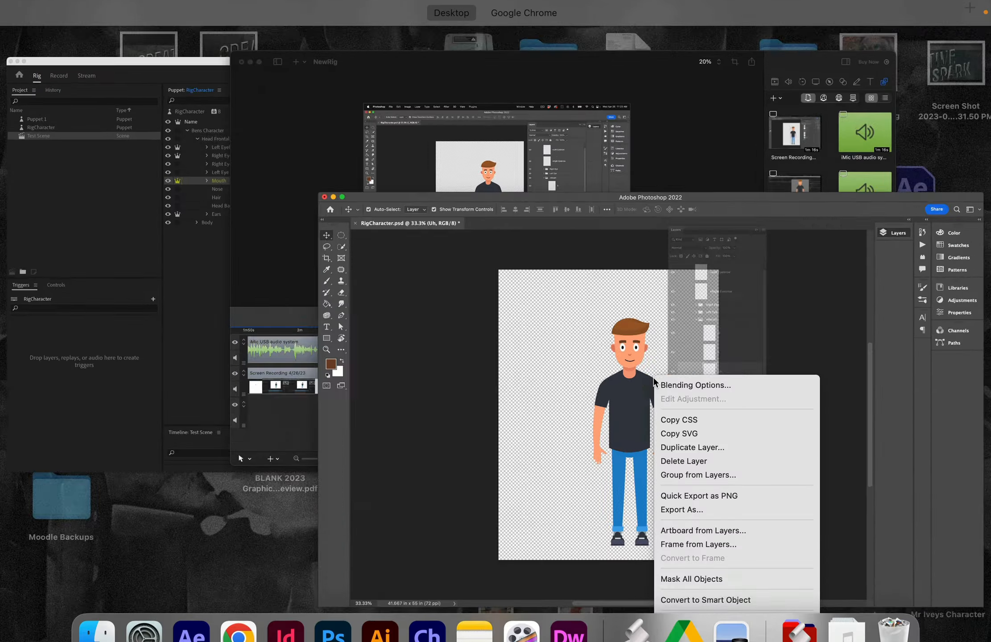
key(ctrl+Up)
key(F11)
click(631, 508)
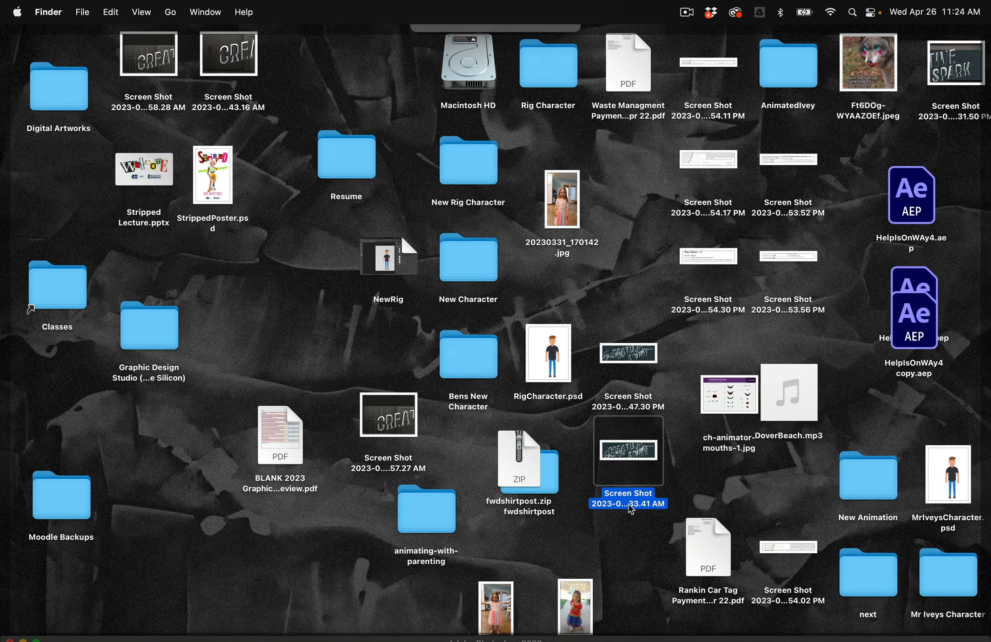
click(736, 410)
key(space)
key(F11)
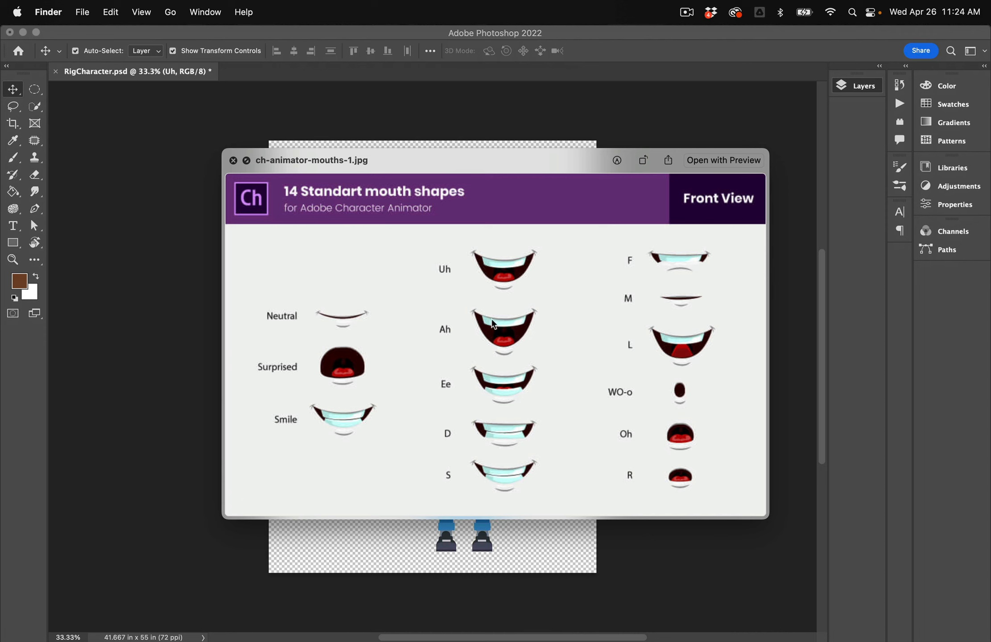
drag(419, 170, 744, 155)
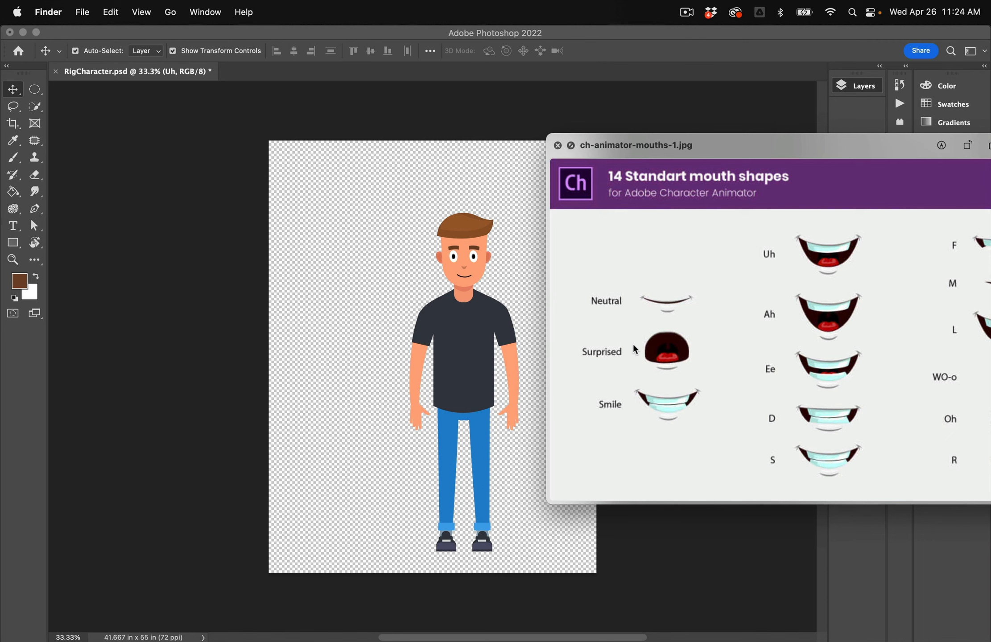
click(479, 340)
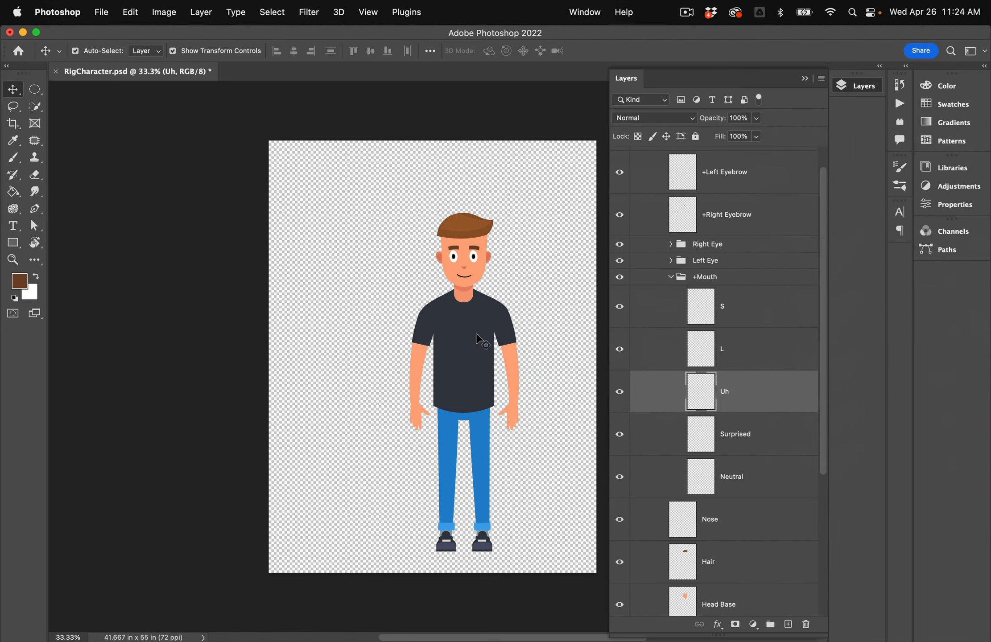
Step: Select the Surprised layer for painting with the Brush tool on the character's face, and hide the Neutral mouth layer
click(758, 441)
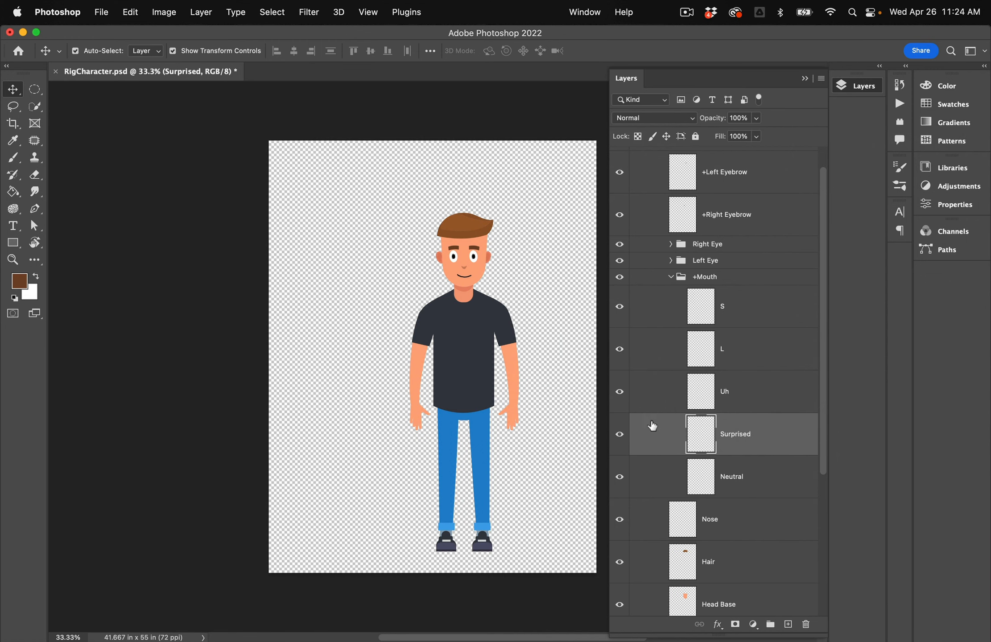
scroll(442, 277, up, 10)
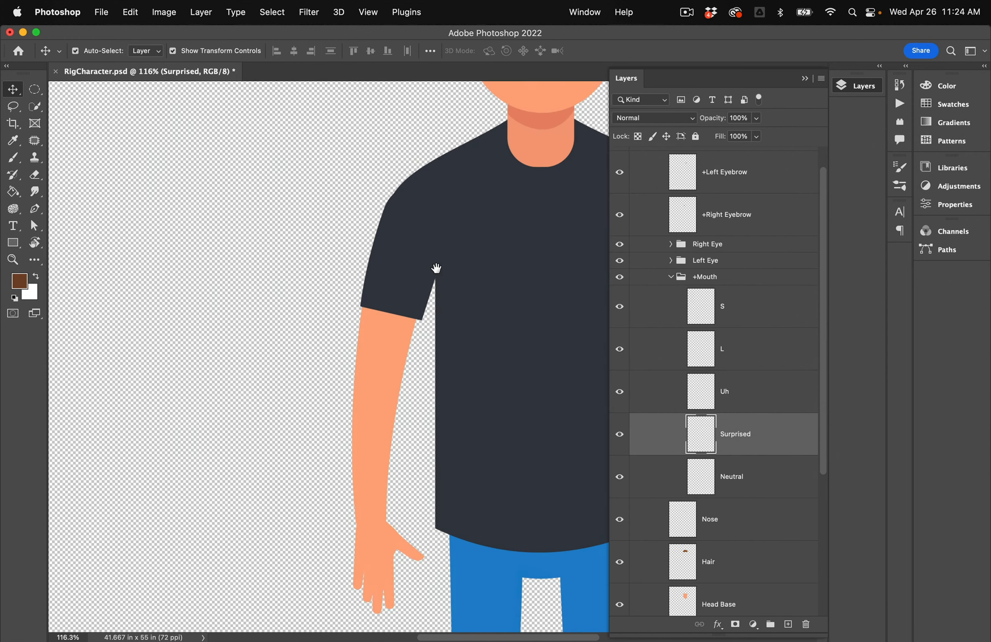
drag(433, 268, 548, 215)
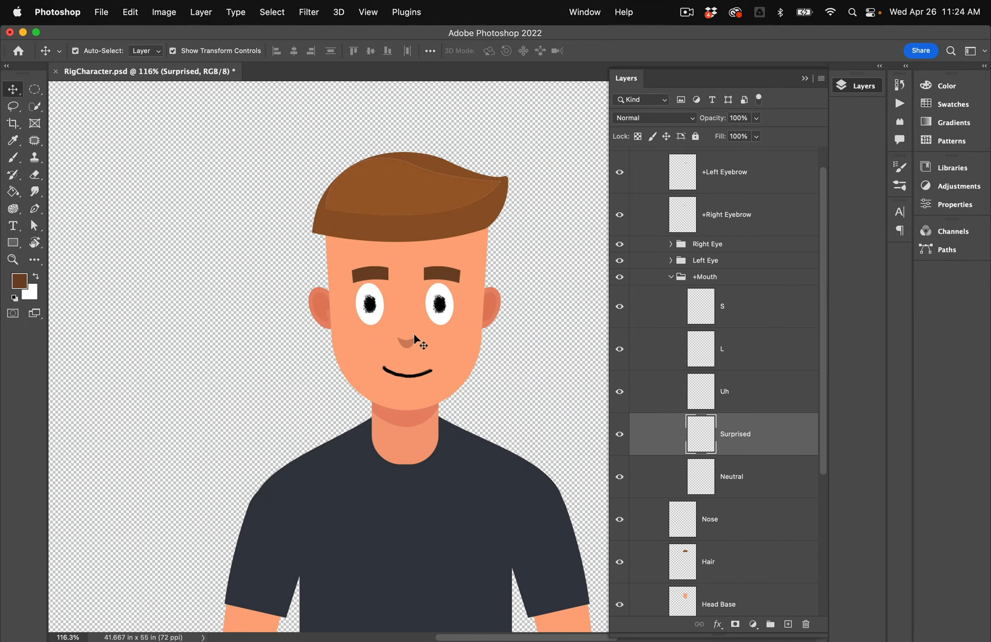
scroll(405, 383, up, 5)
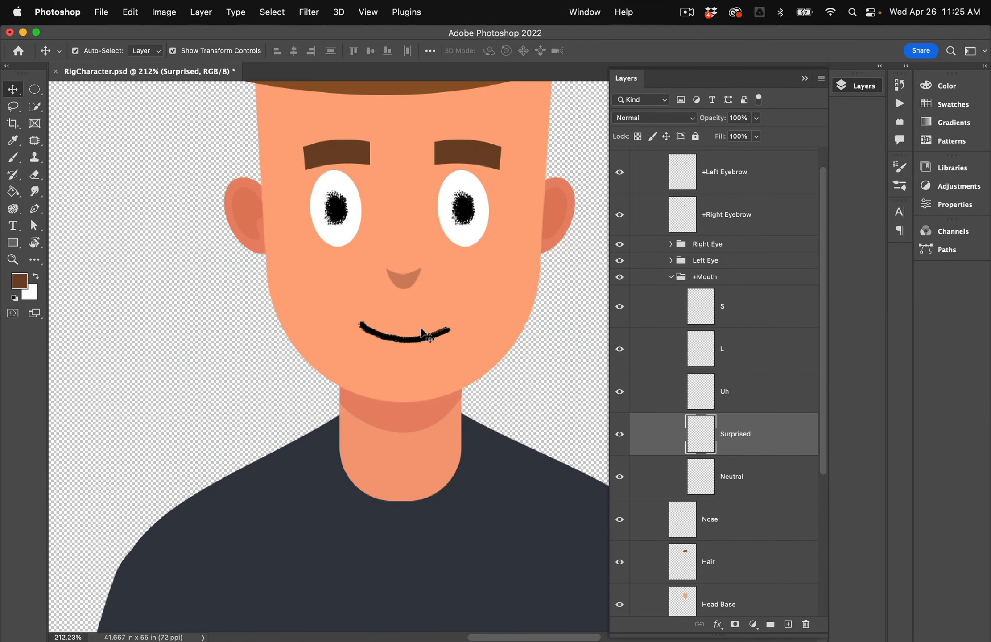
click(15, 159)
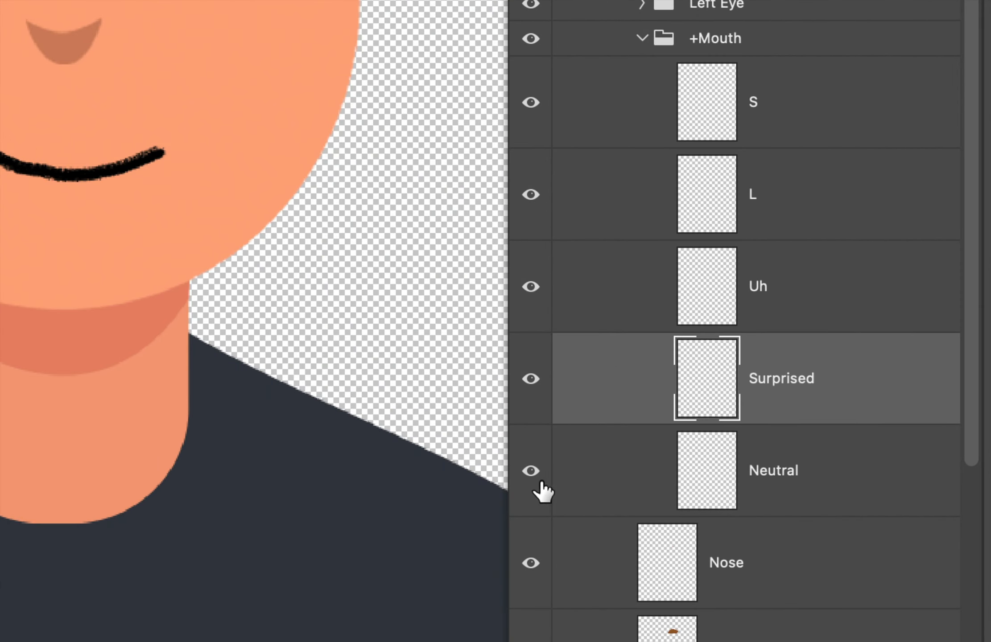
click(619, 478)
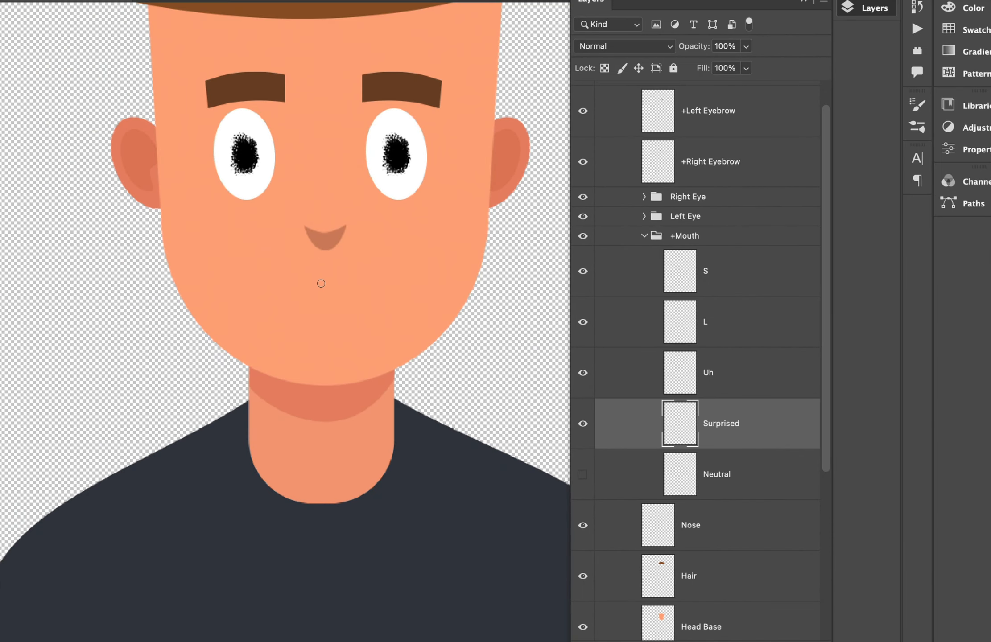
Step: Reset to the default colours, paint a rounded open-mouth outline in black on the Surprised layer, and fill its inside with black
mouse_move(332, 278)
mouse_down()
mouse_move(308, 278)
mouse_move(286, 314)
mouse_up()
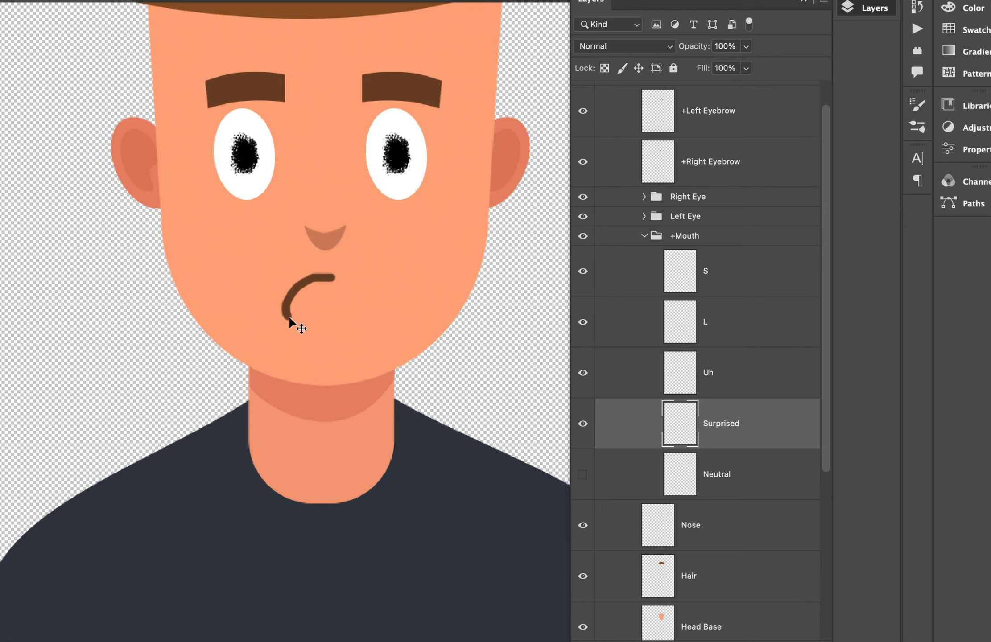
key(super+z)
click(15, 299)
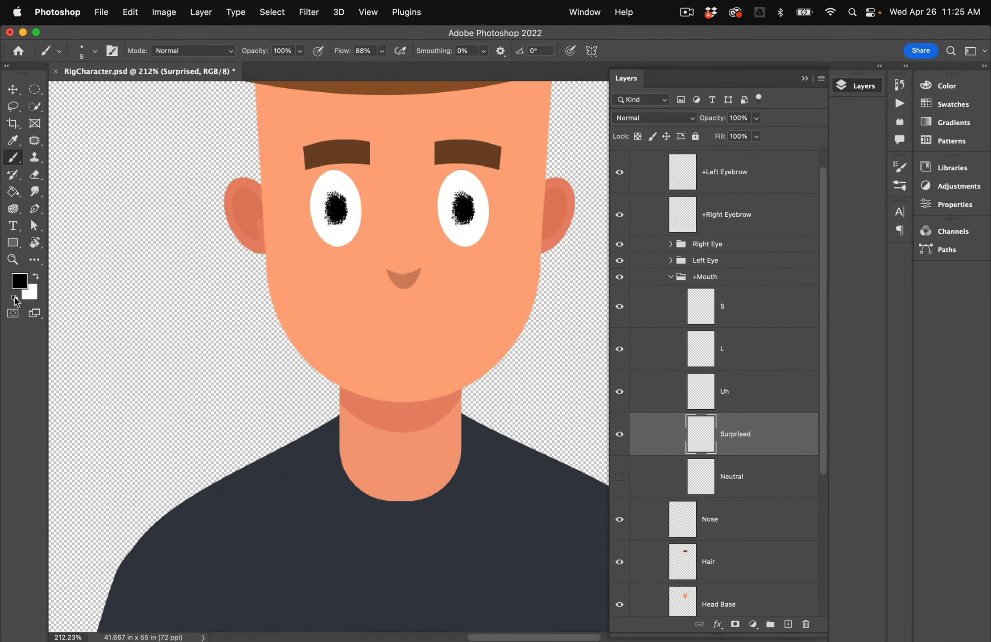
mouse_move(398, 308)
mouse_down()
mouse_move(365, 342)
mouse_move(403, 369)
mouse_move(430, 368)
mouse_move(447, 347)
mouse_move(443, 326)
mouse_move(396, 311)
mouse_up()
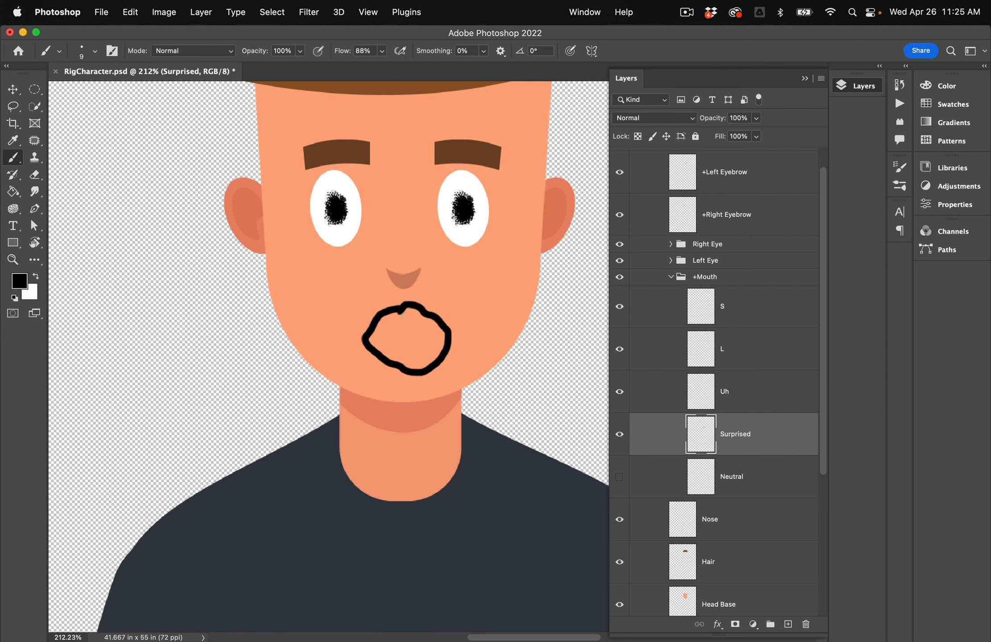
key(g)
click(410, 342)
click(403, 340)
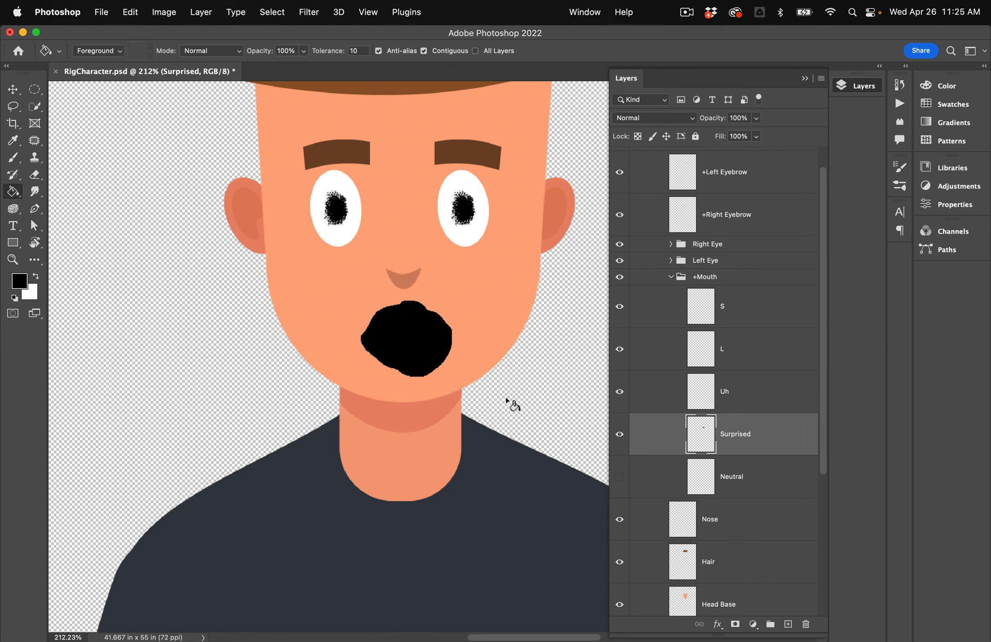
Step: Hide the Surprised layer, select the Uh layer, and check the Uh shape in ch-animator-mouths-1.jpg before returning to Photoshop
click(620, 435)
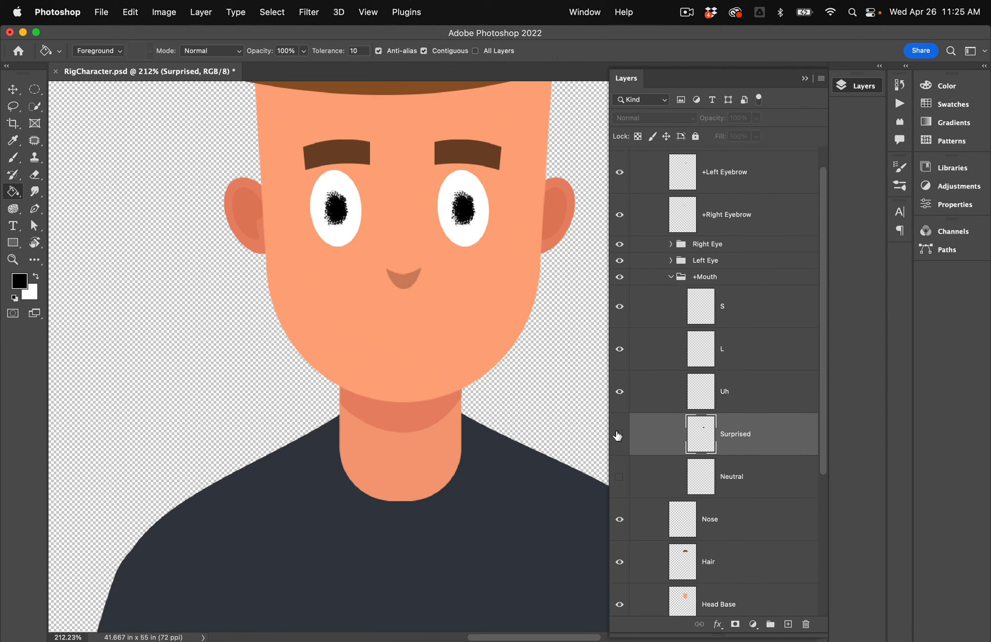
click(723, 397)
key(ctrl+Up)
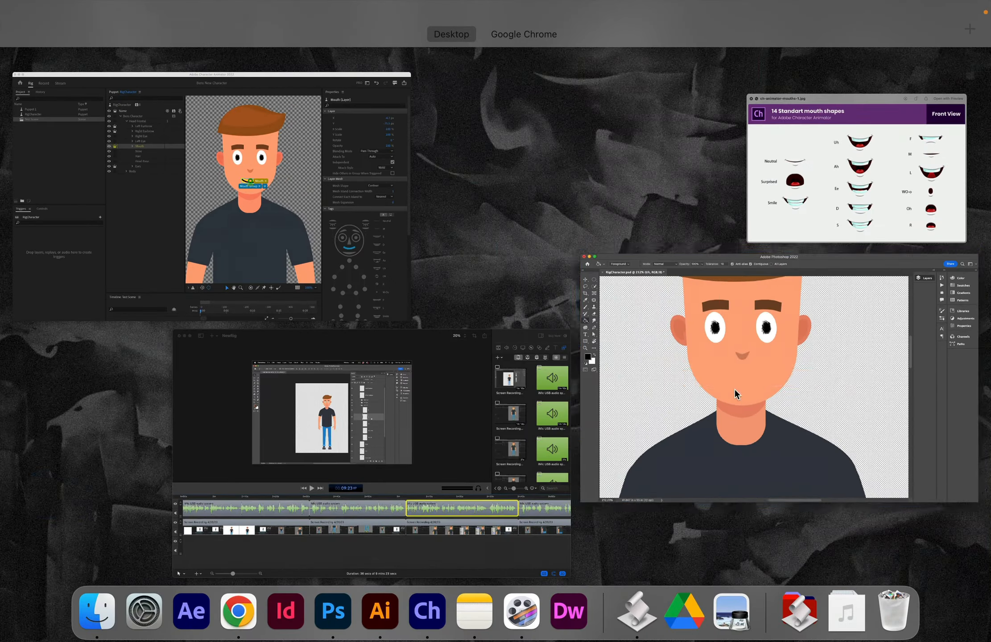
click(830, 182)
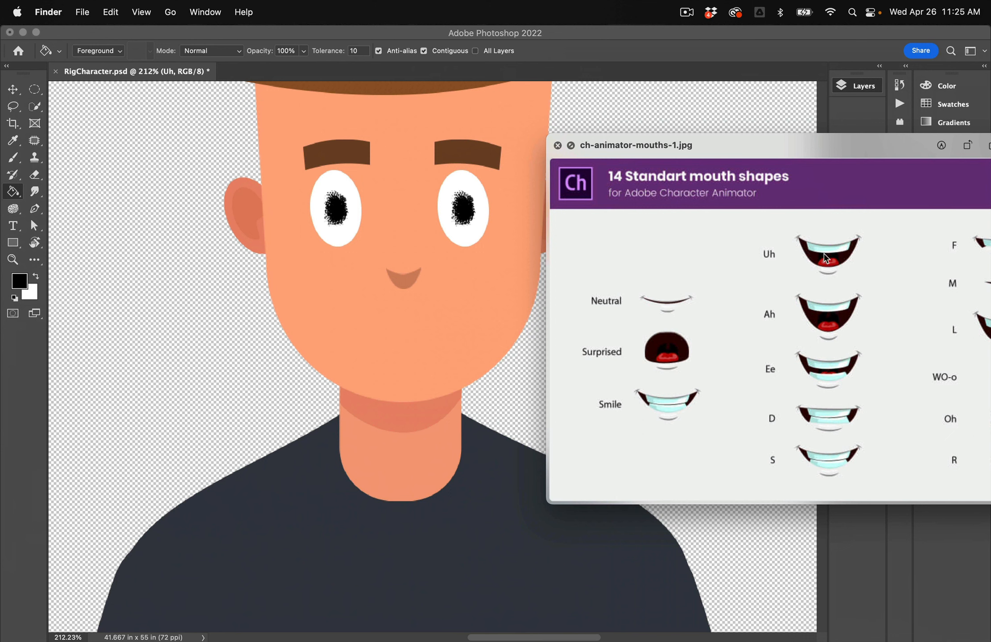
click(477, 352)
Step: Paint a wide smiling open-mouth outline in black on the Uh layer and fill its inside with black
key(b)
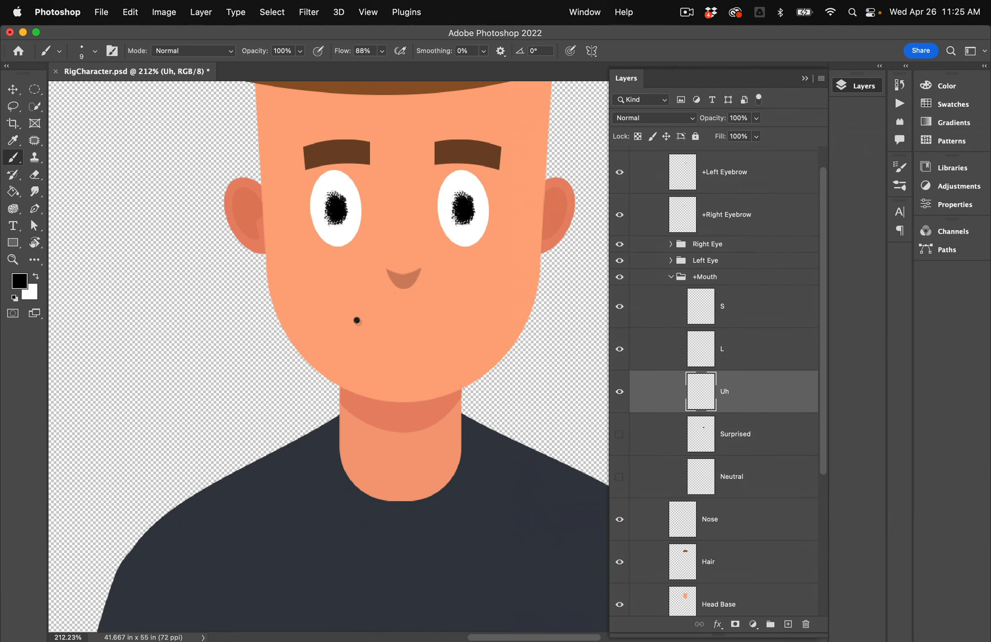
mouse_move(357, 321)
mouse_down()
mouse_move(400, 337)
mouse_move(460, 318)
mouse_up()
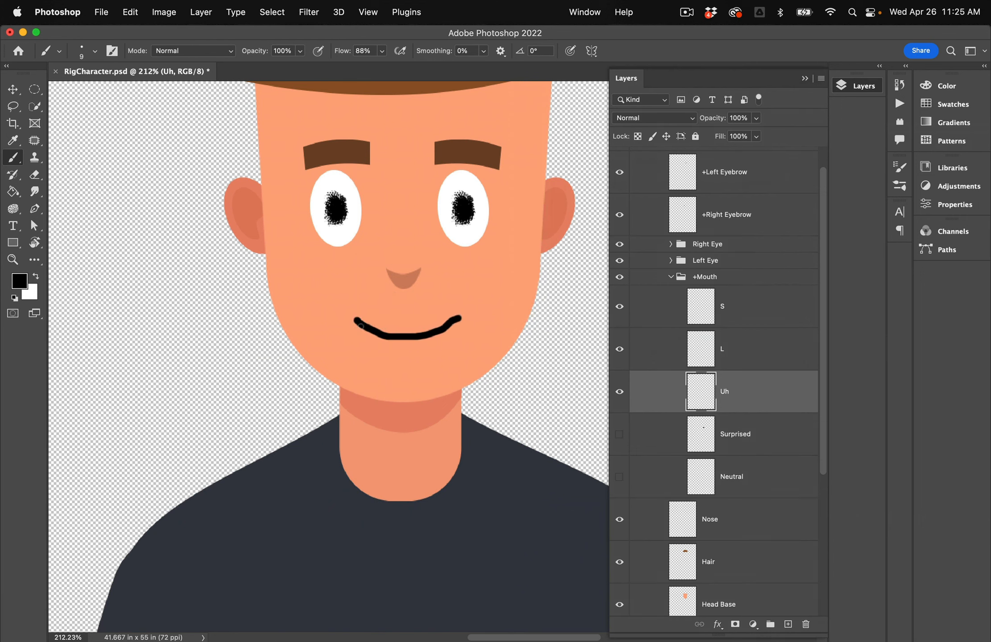
mouse_move(361, 326)
mouse_down()
mouse_move(379, 348)
mouse_move(414, 363)
mouse_move(449, 338)
mouse_up()
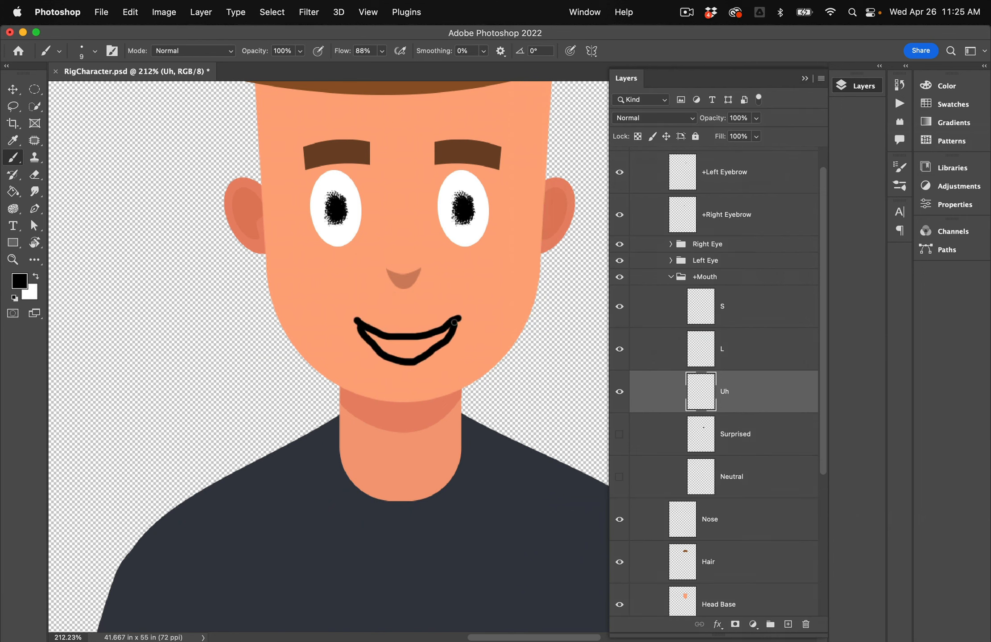
key(g)
click(408, 350)
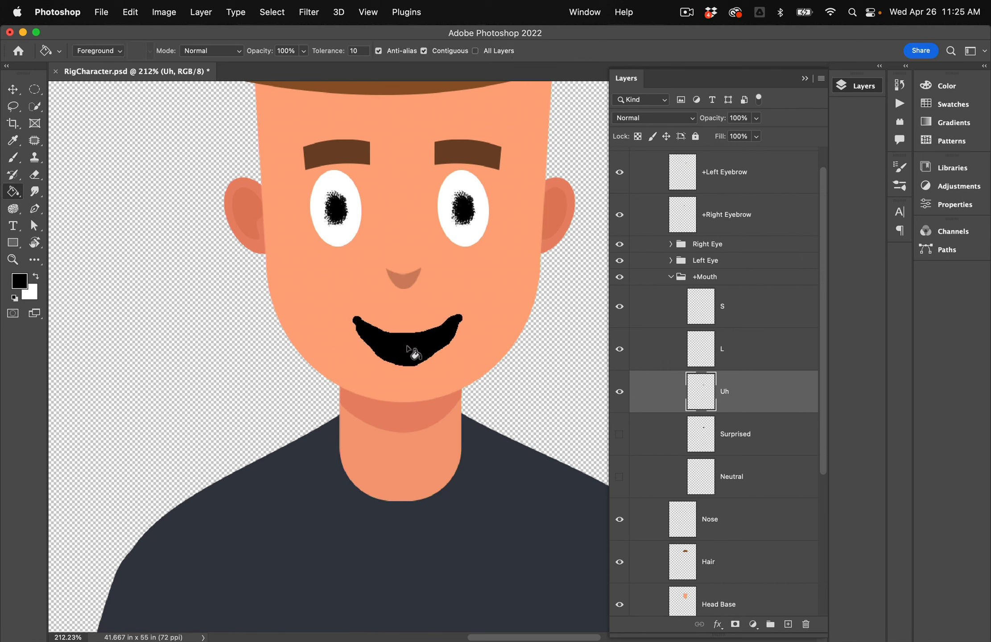
Step: Lock the Uh layer's transparent pixels and paint white upper teeth inside the mouth with a 30 px brush
key(b)
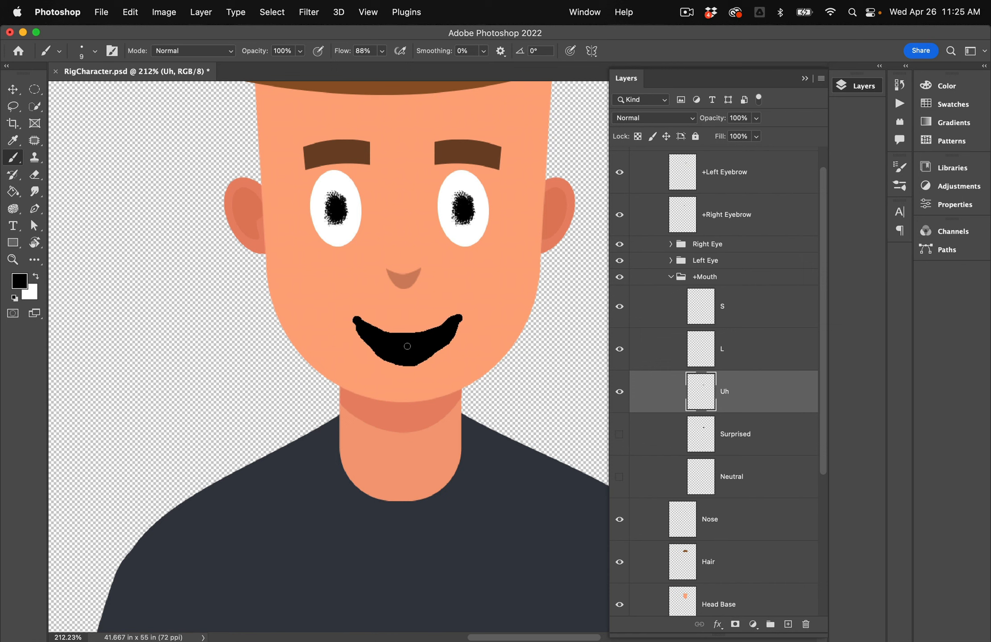
click(36, 276)
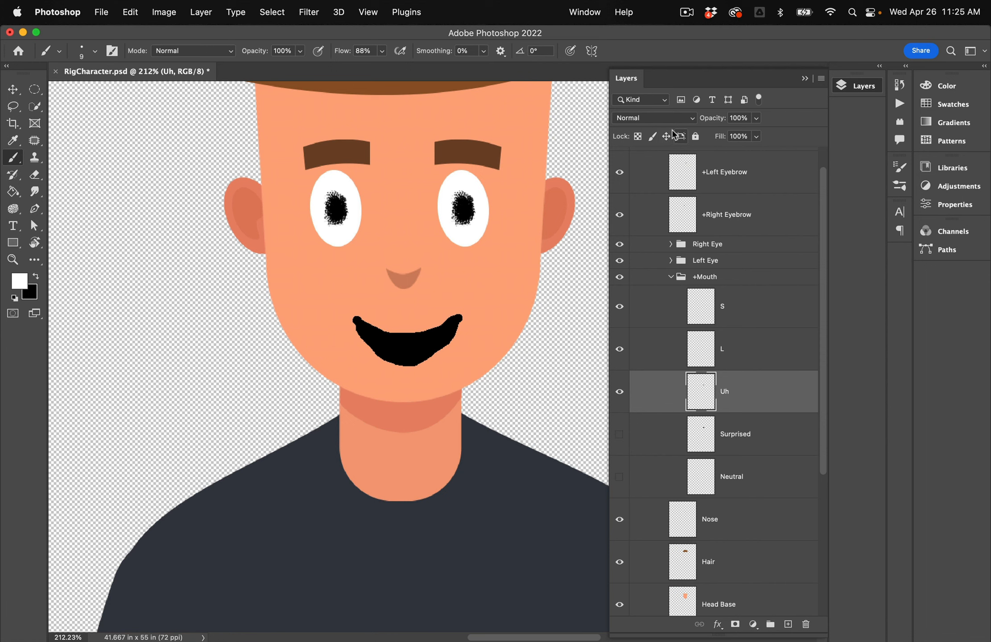
click(638, 136)
key(bracketright)
key(bracketright)
key(bracketright)
mouse_move(387, 324)
mouse_down()
mouse_move(416, 335)
mouse_move(447, 325)
mouse_up()
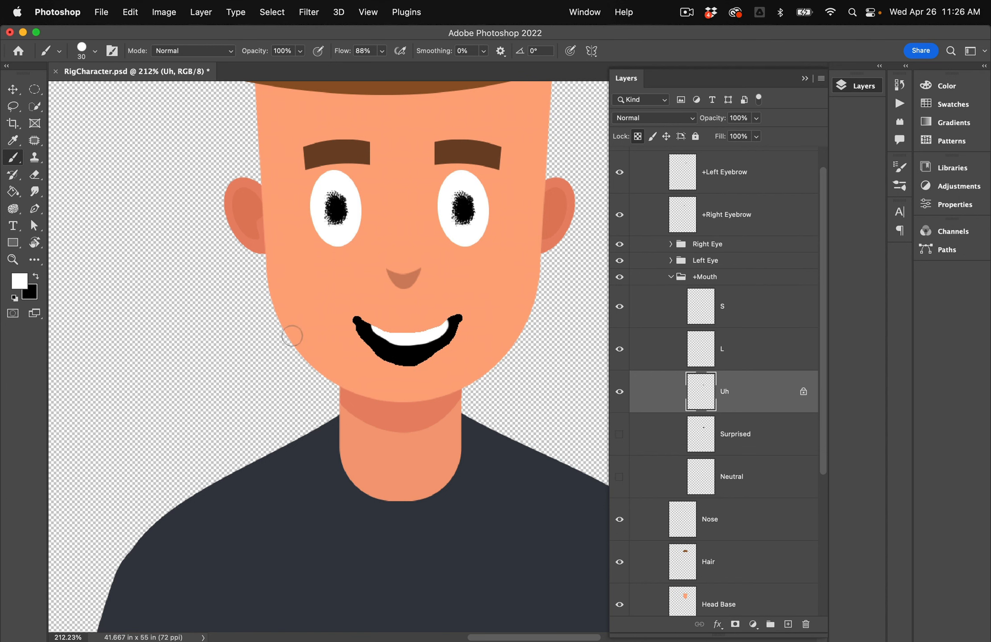
Step: Set the foreground colour to dark red and paint a tongue along the lower edge of the Uh mouth
click(19, 281)
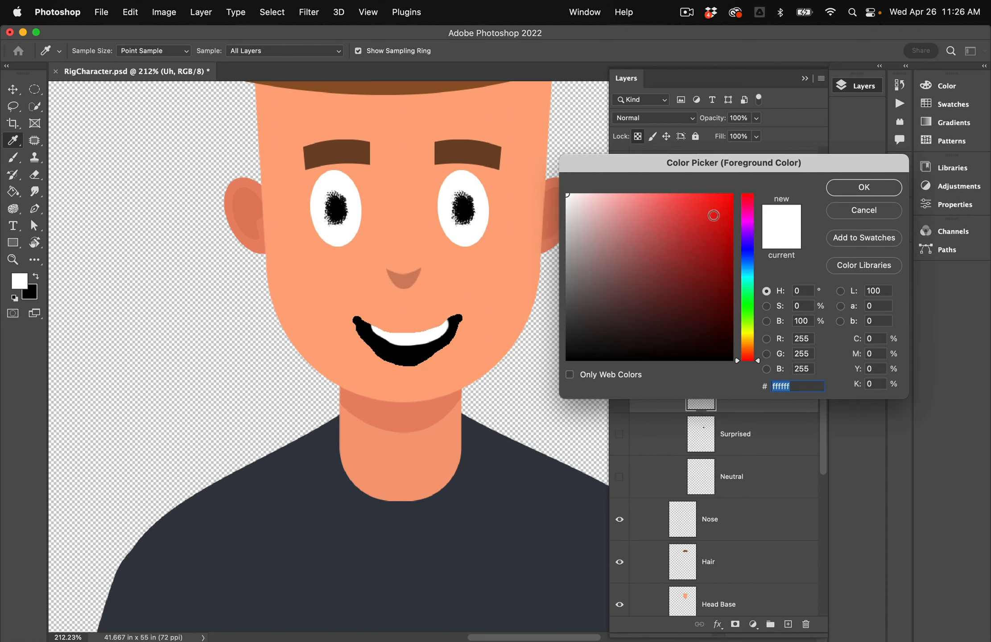
click(702, 243)
click(868, 190)
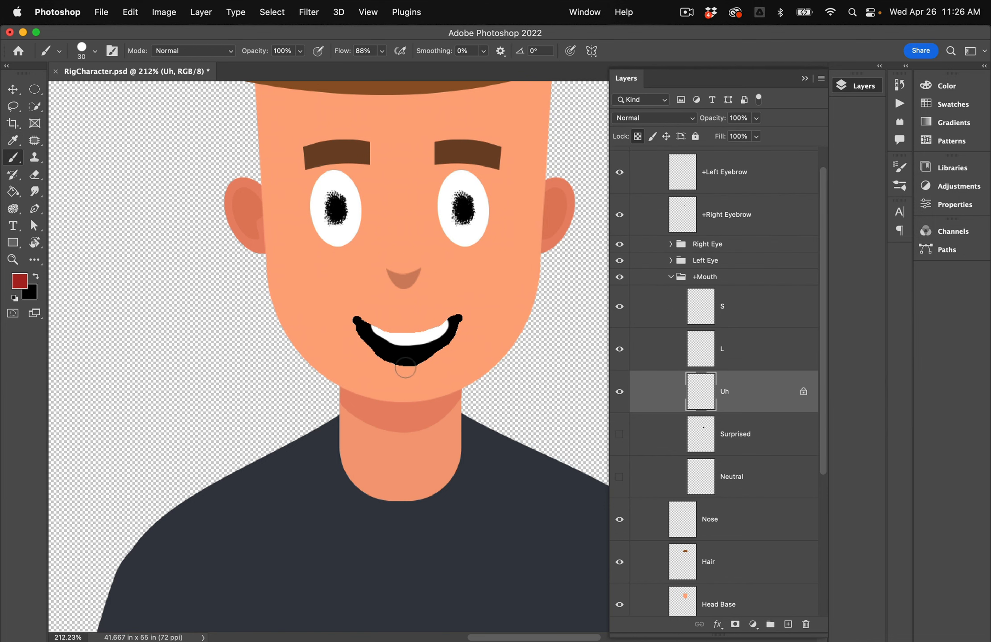
drag(397, 361, 426, 359)
Step: Hide the Uh layer, select the L layer, and check the L shape in the fully visible mouth reference before returning to Photoshop
click(619, 392)
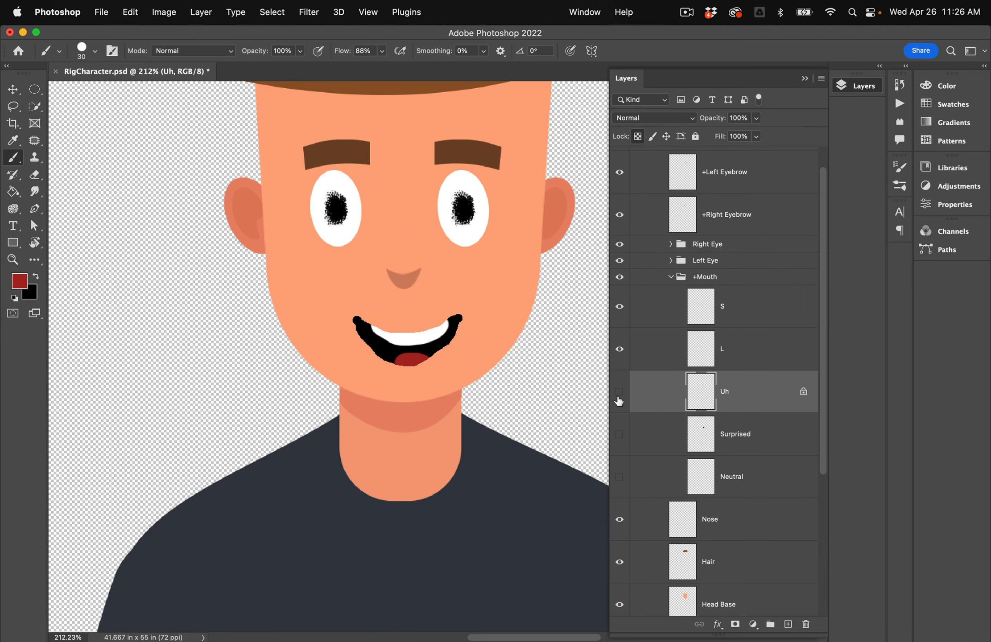
click(781, 343)
key(ctrl+Up)
click(867, 208)
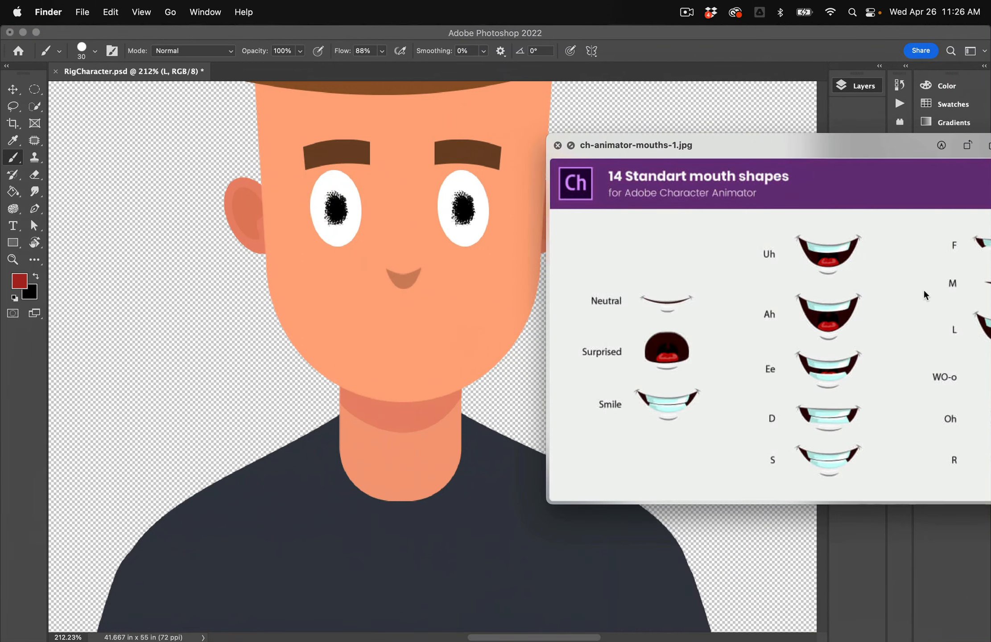
drag(872, 159, 744, 149)
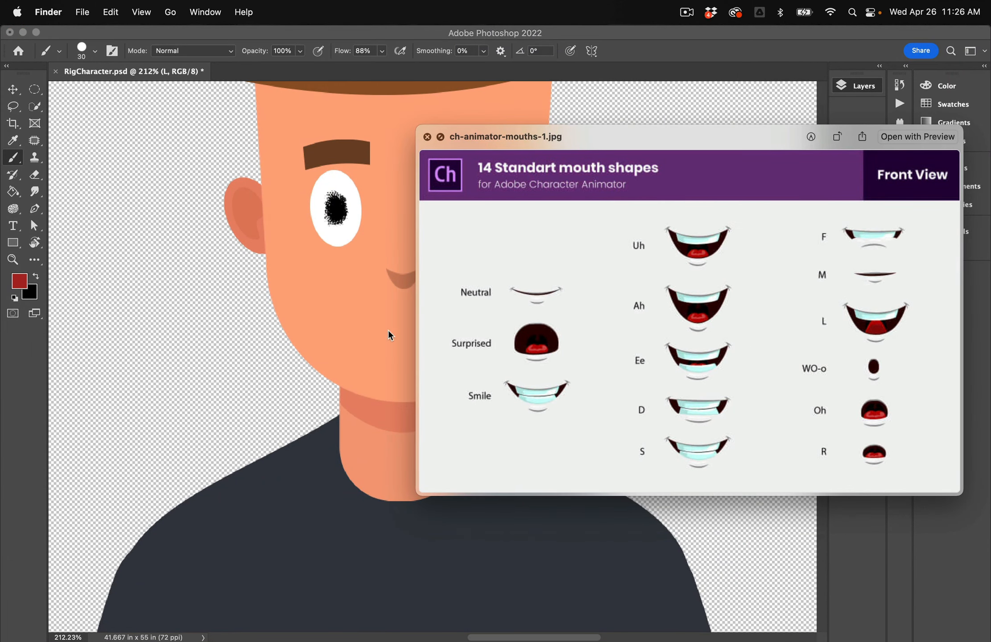
click(369, 343)
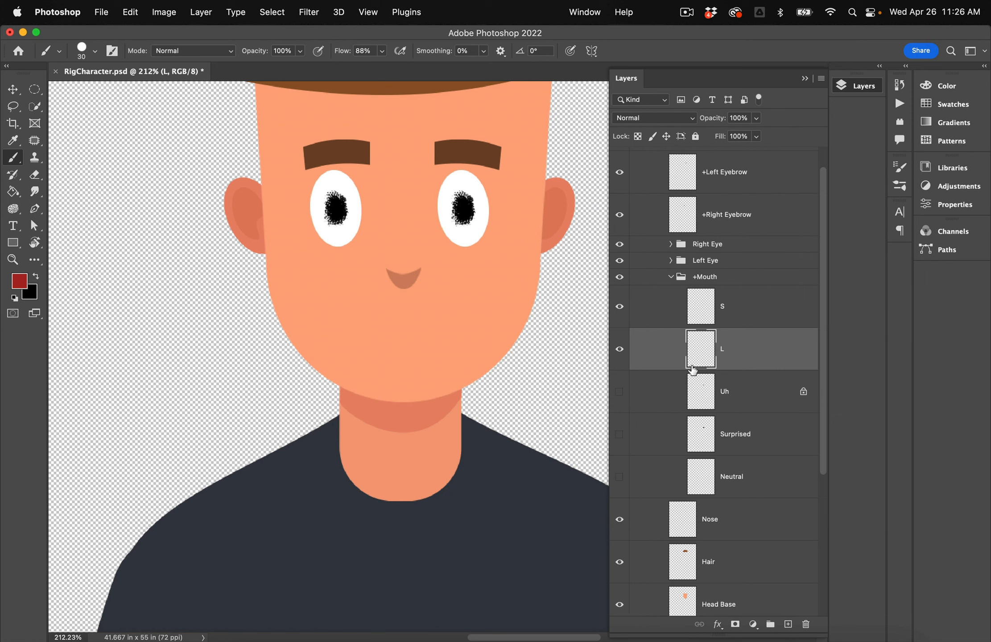
Step: Paint a wide open-mouth outline in black with a 9 px brush on the L layer and fill its inside with black
key(x)
key(bracketleft)
key(bracketleft)
key(bracketleft)
key(bracketleft)
key(bracketleft)
mouse_move(350, 320)
mouse_down()
mouse_move(400, 332)
mouse_move(467, 319)
mouse_move(424, 346)
mouse_move(392, 346)
mouse_move(355, 326)
mouse_move(389, 351)
mouse_move(431, 340)
mouse_up()
key(g)
click(411, 342)
click(411, 343)
Step: Lock the L layer's transparent pixels and paint a dark red tongue at the mouth's lower edge with a 25 px brush
key(b)
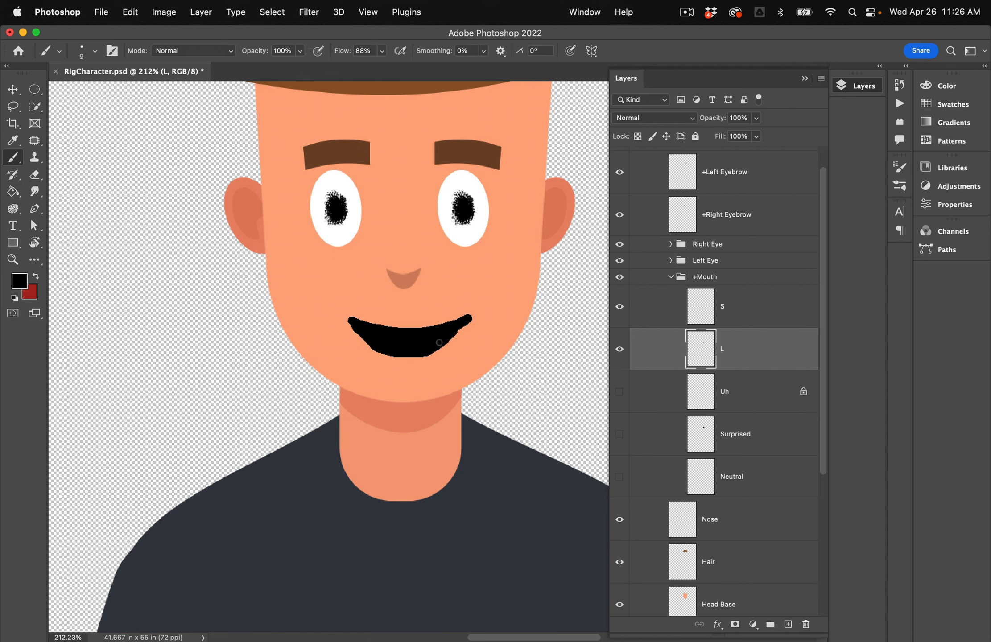
click(637, 136)
key(bracketright)
key(x)
mouse_move(389, 360)
mouse_down()
mouse_move(406, 347)
mouse_move(426, 356)
mouse_up()
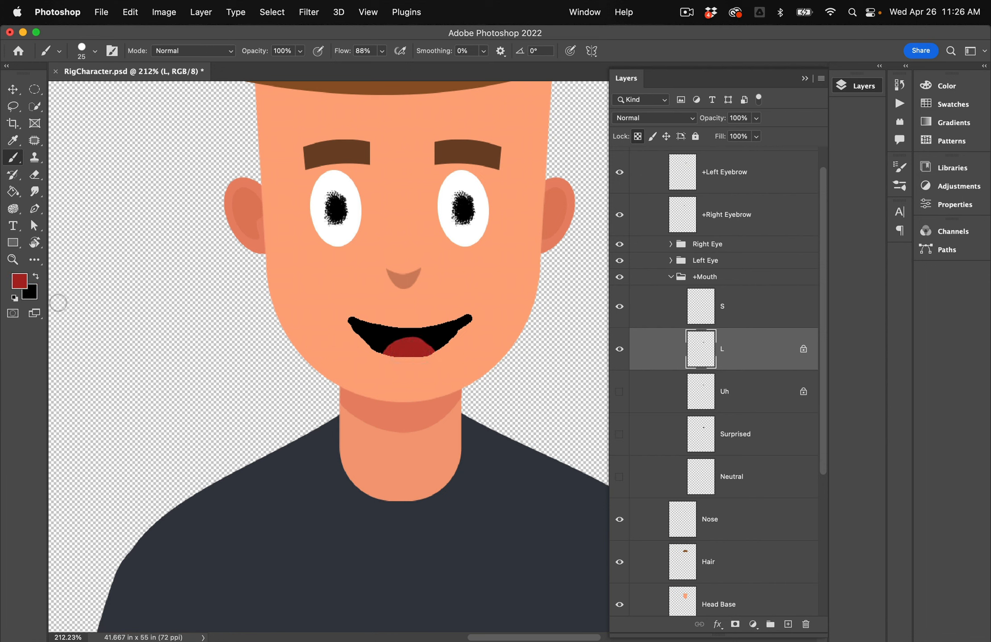
Step: Set the foreground colour to white and paint the upper teeth inside the L mouth
click(15, 297)
key(x)
drag(377, 325, 443, 328)
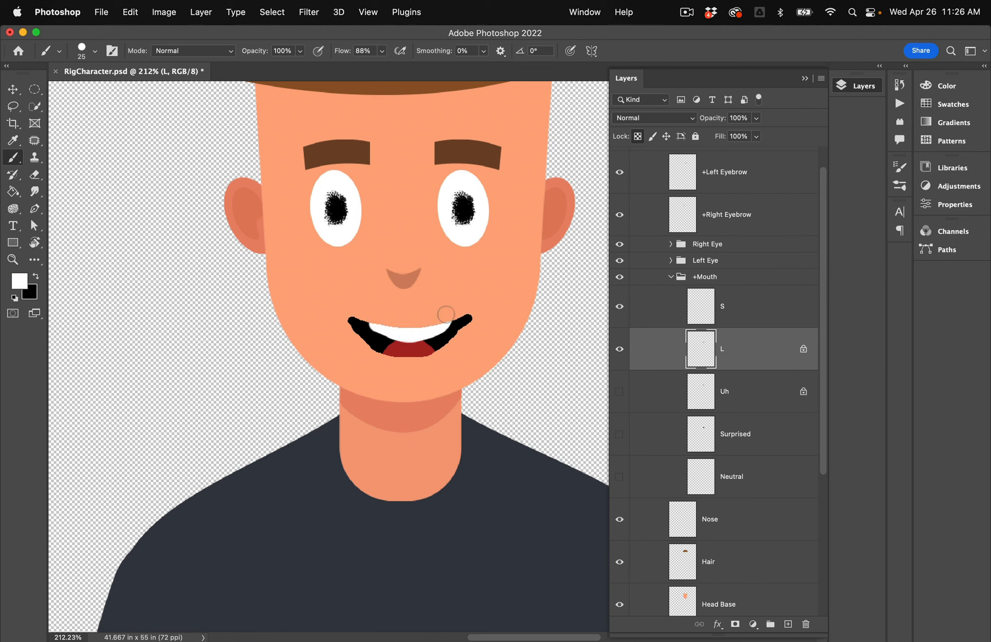
Step: Select the S layer, hide the L layer, and bring up the mouth-shape reference image for the S shape
click(758, 314)
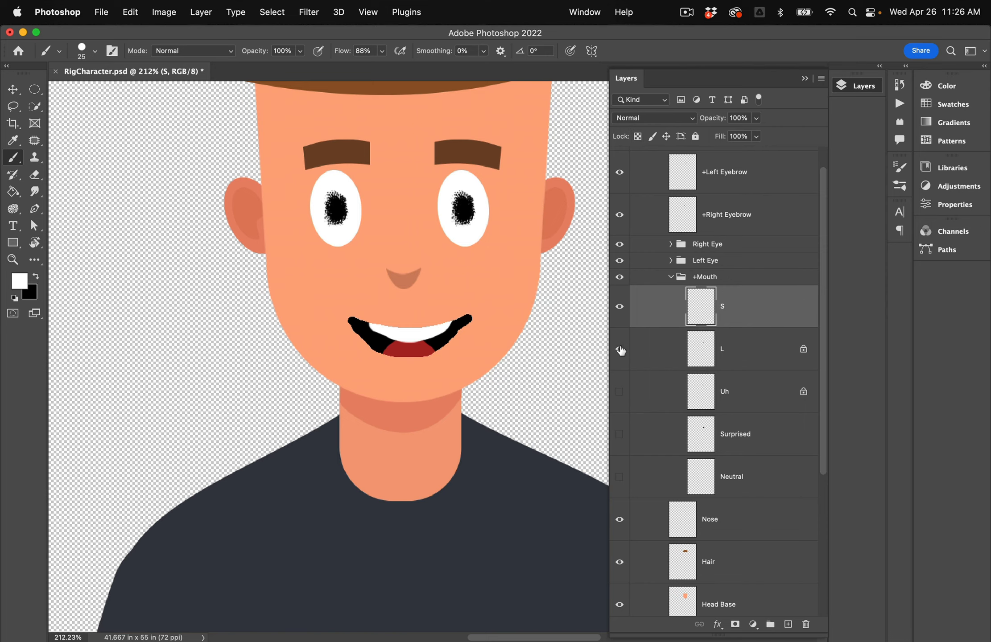
click(619, 348)
key(ctrl+Up)
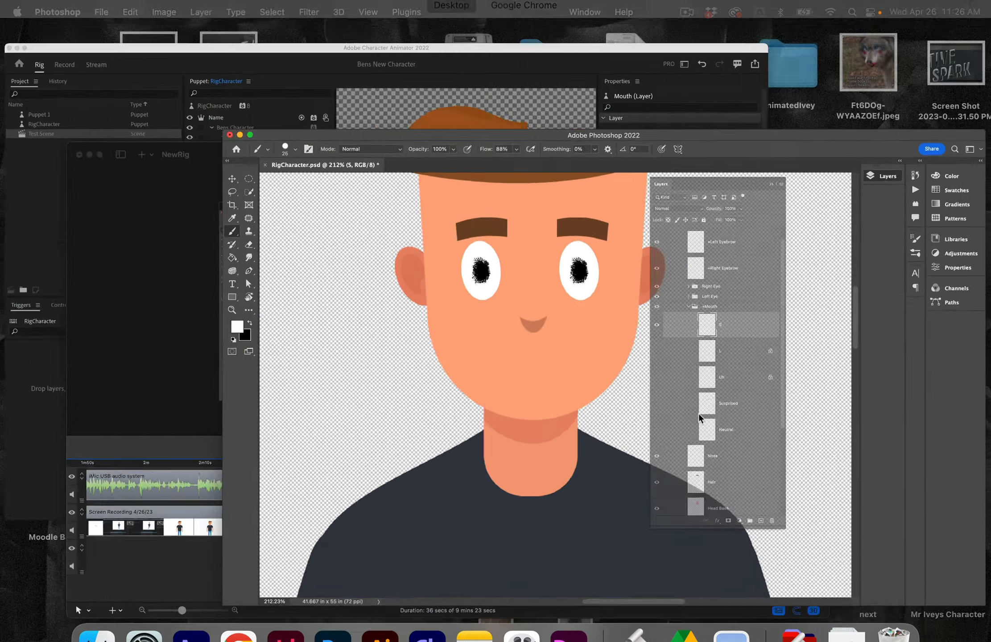
click(828, 215)
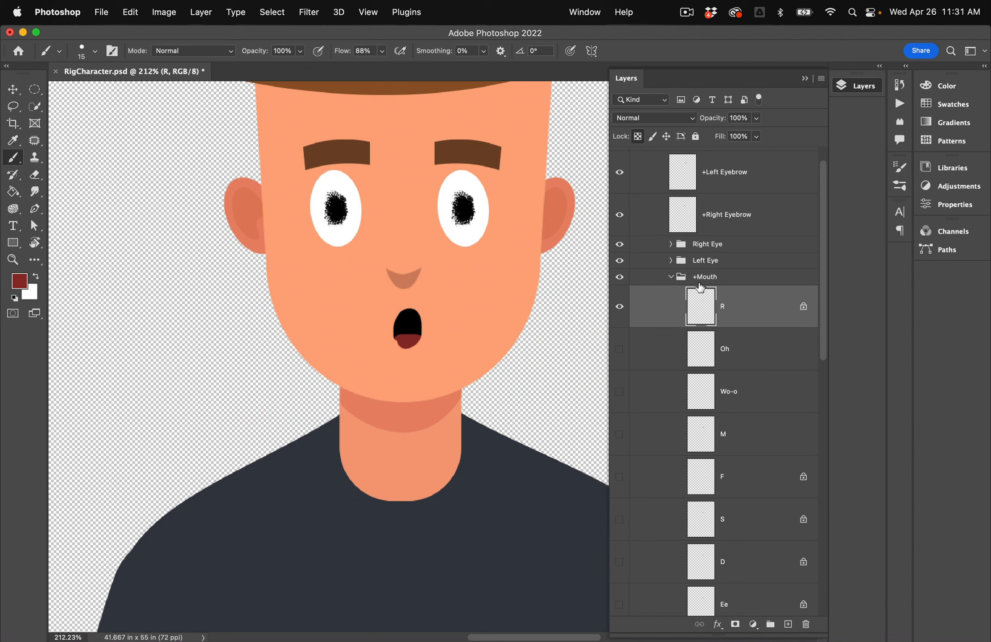
Step: Collapse the +Mouth group and save RigCharacter.psd
click(671, 277)
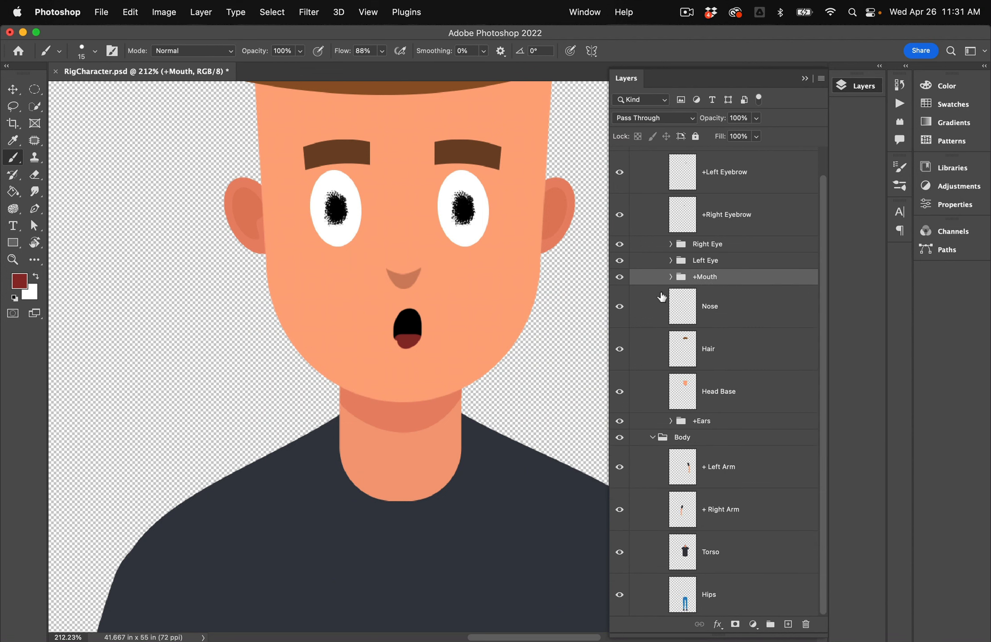
click(100, 12)
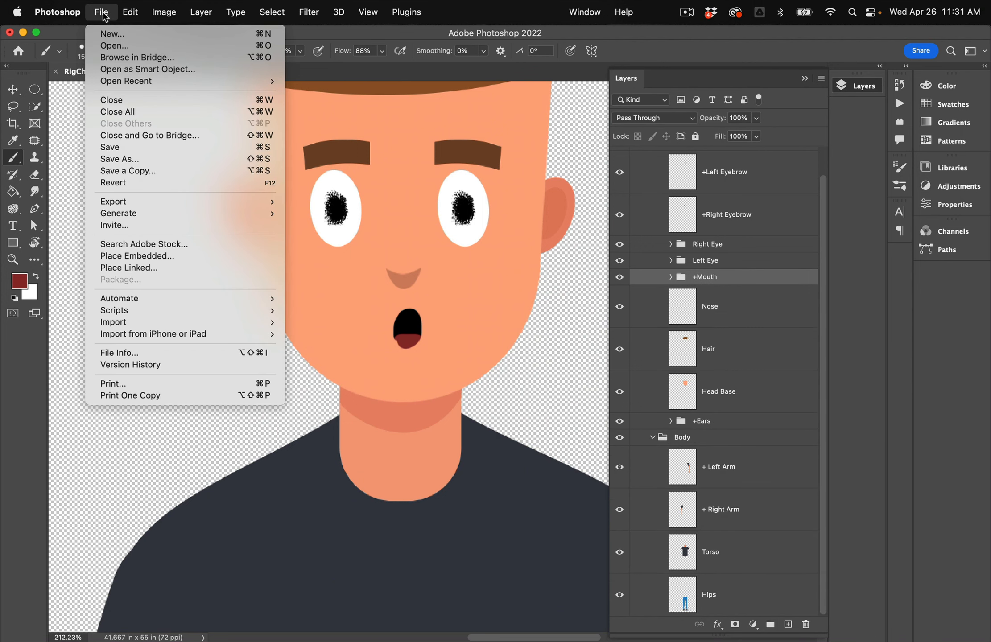
mouse_move(152, 203)
click(159, 148)
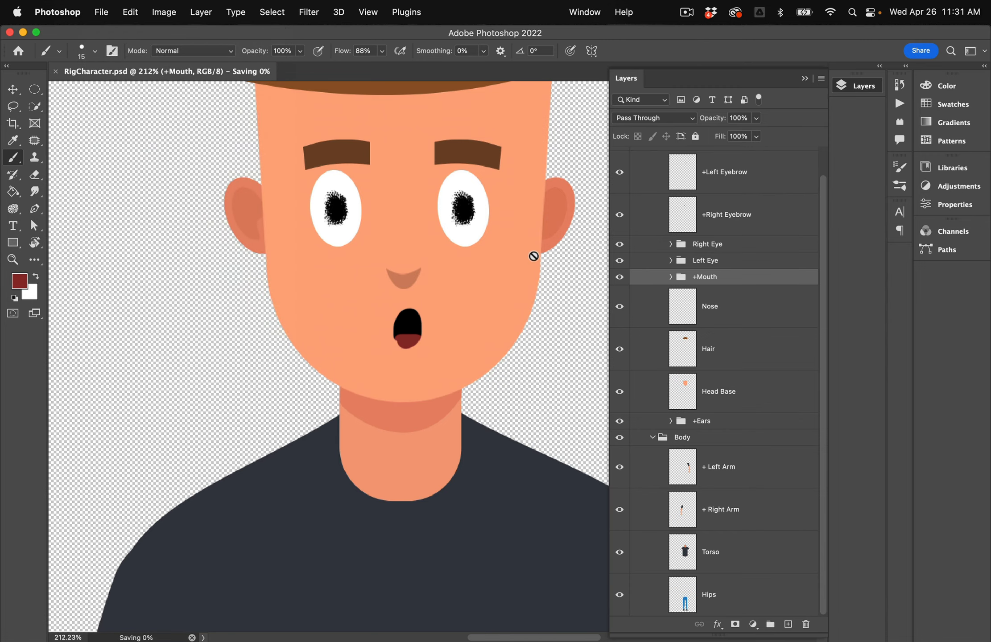
Step: Switch to Character Animator and expand the Mouth group in the RigCharacter puppet
key(ctrl+Up)
click(342, 255)
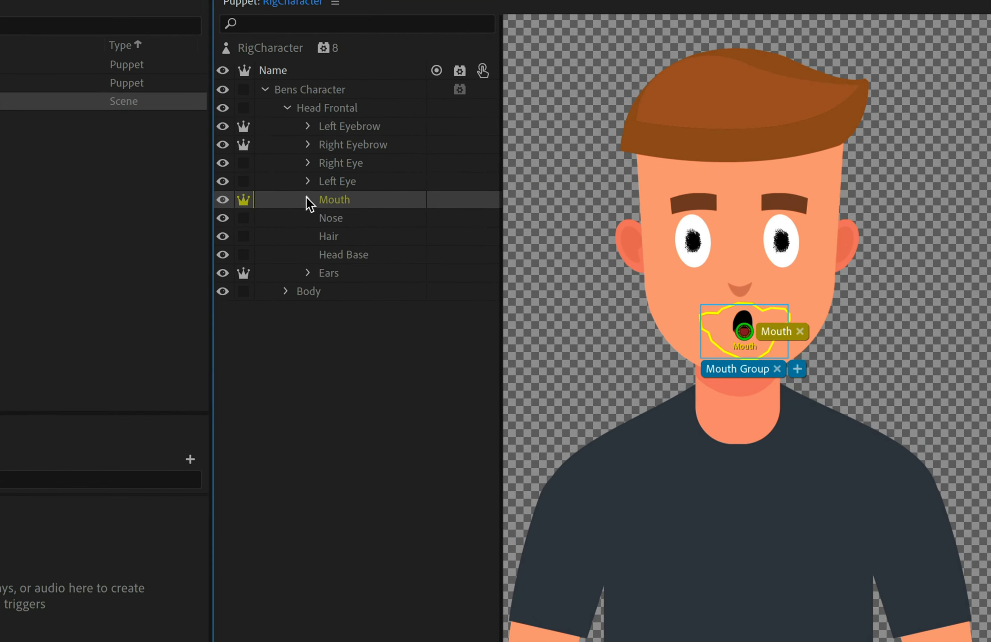
click(298, 209)
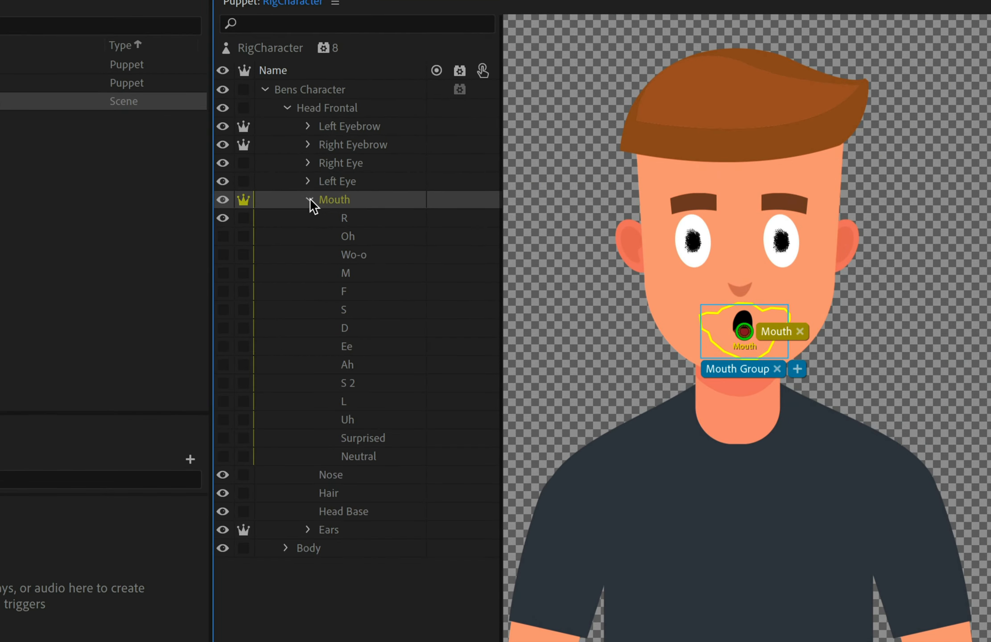
Step: Examine the viseme tags assigned to the individual mouth layers, including R, M, F, Ee, L, D and Ah
click(355, 218)
click(355, 240)
click(358, 273)
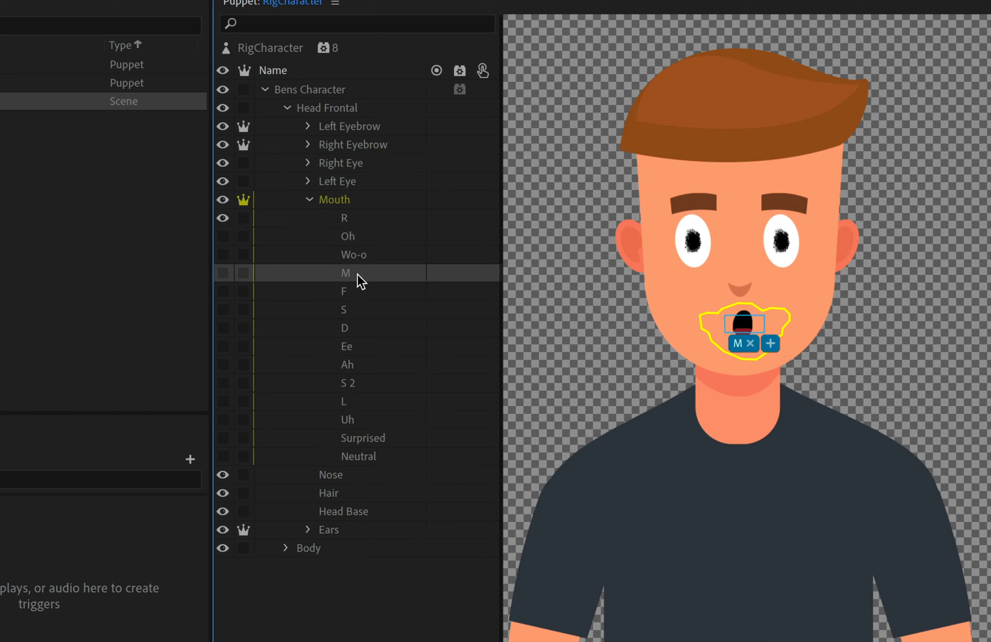
click(358, 292)
click(357, 346)
click(358, 384)
click(358, 402)
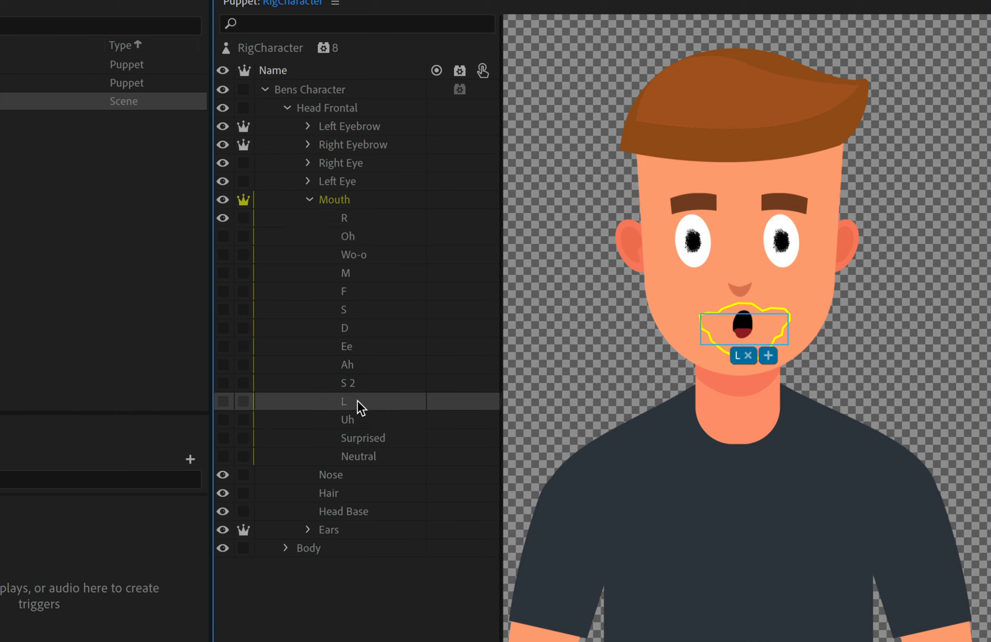
click(356, 328)
click(353, 217)
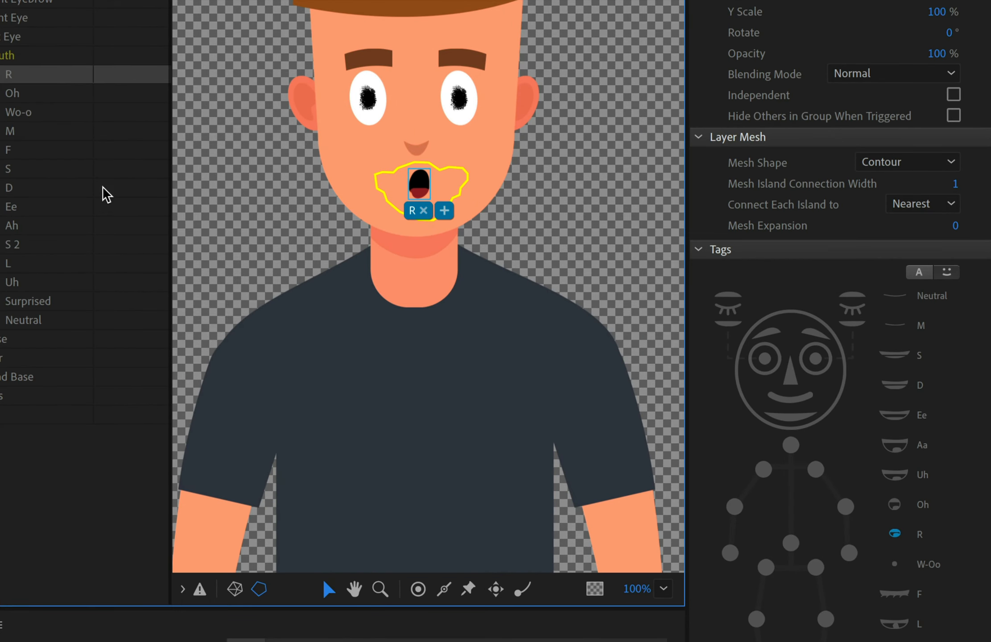
click(382, 299)
scroll(863, 401, down, 5)
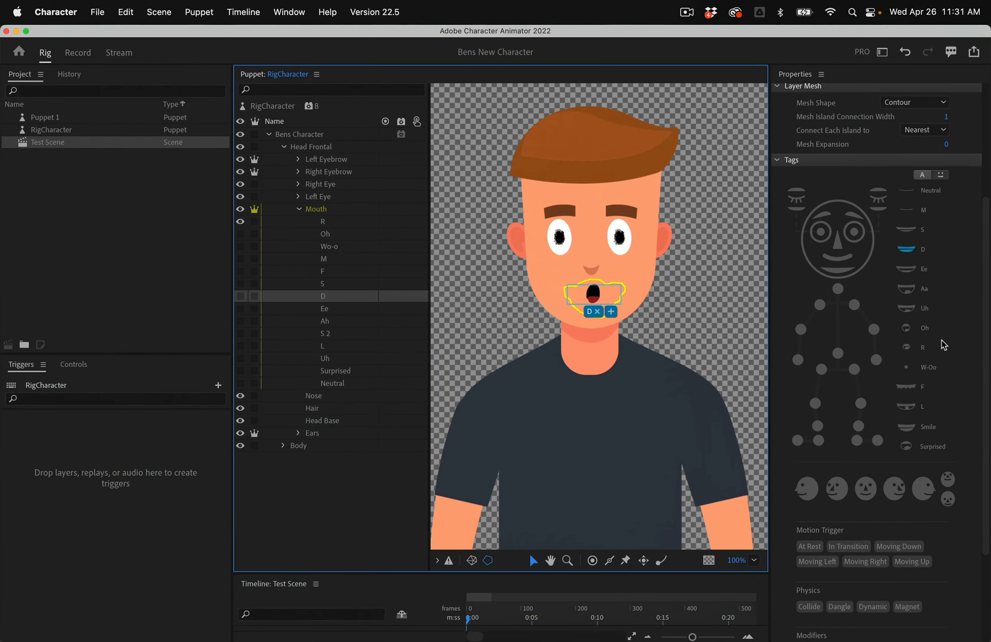
click(356, 321)
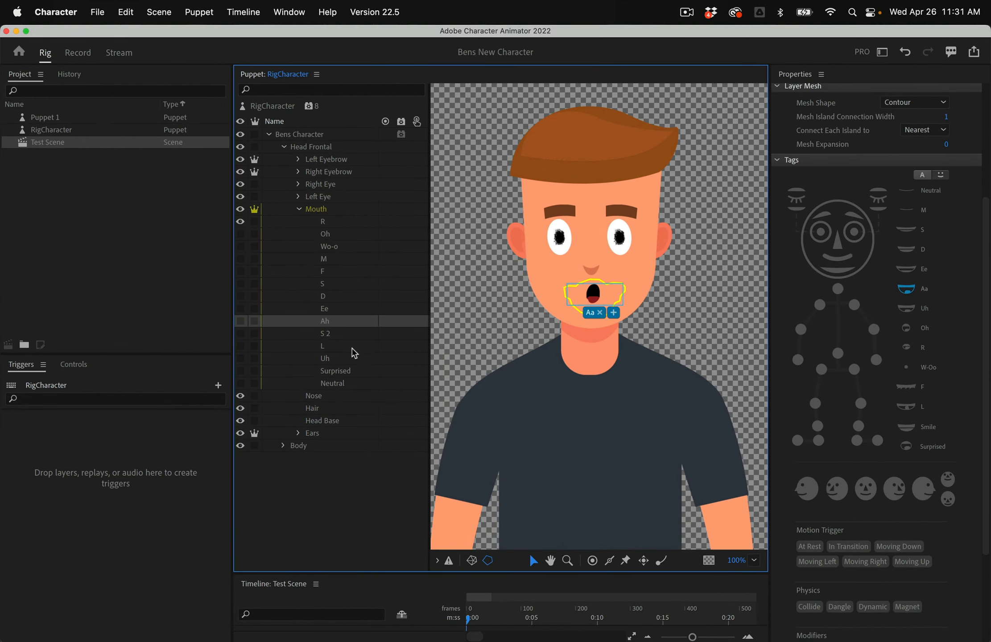
click(354, 346)
click(354, 296)
click(353, 271)
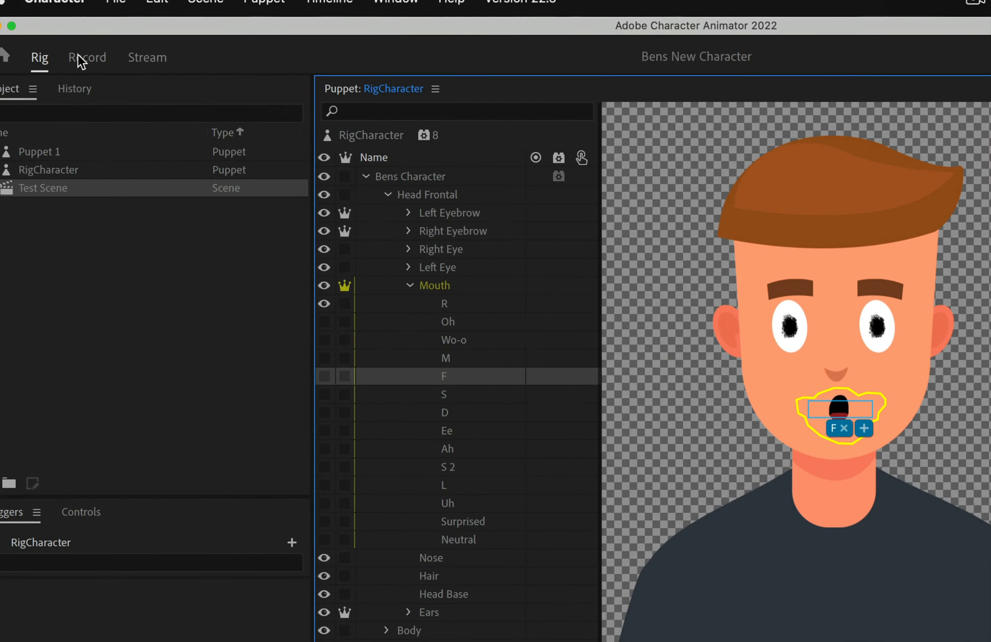
Step: View the puppet's live performance in the Record workspace and toggle the microphone input
click(76, 53)
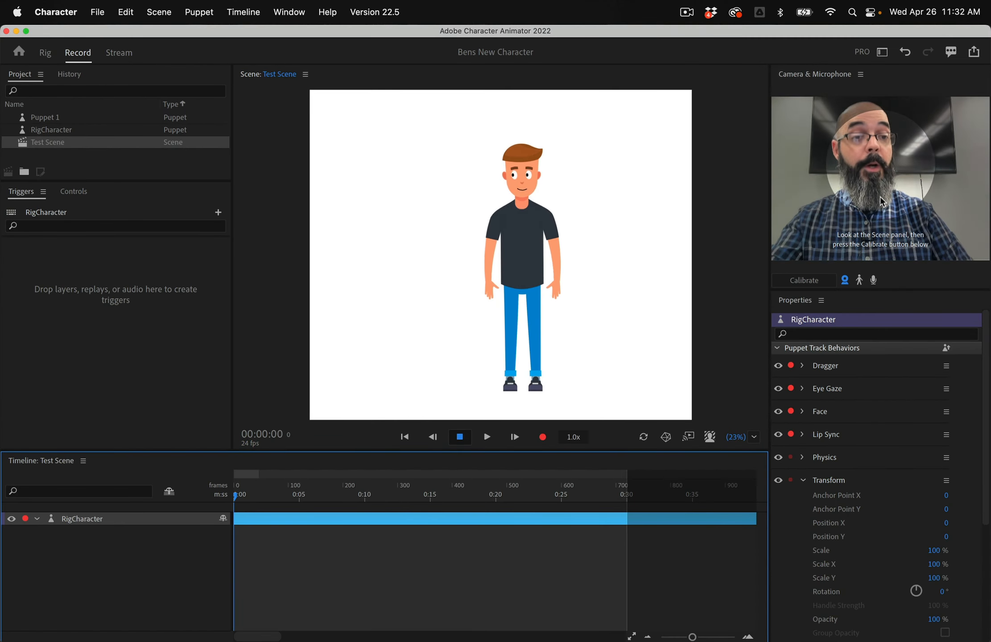
click(873, 280)
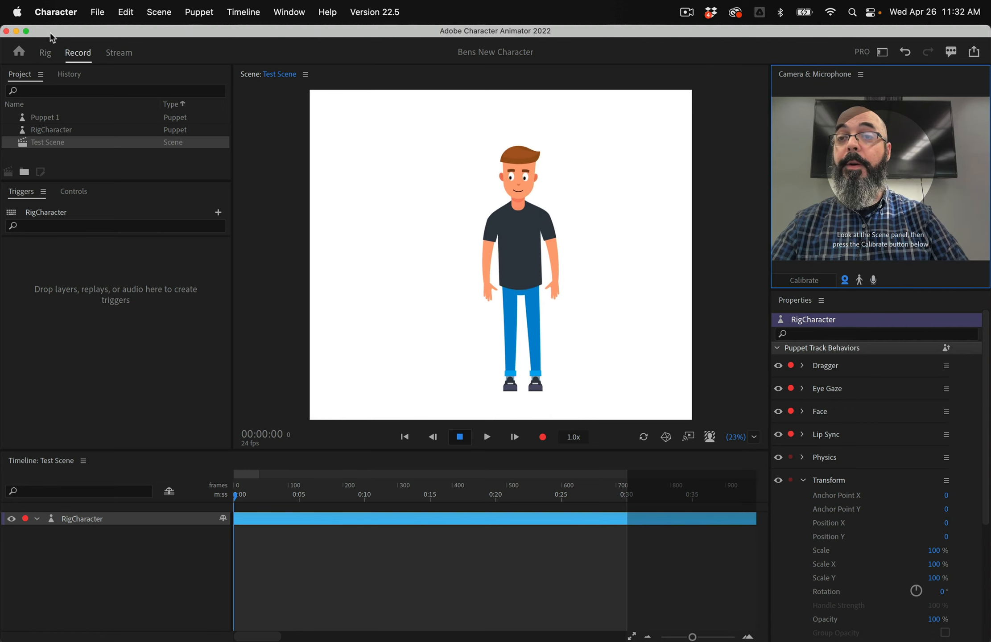
Step: Return to the Rig workspace, collapse the Mouth group and examine the tags of the Head Frontal group
click(45, 53)
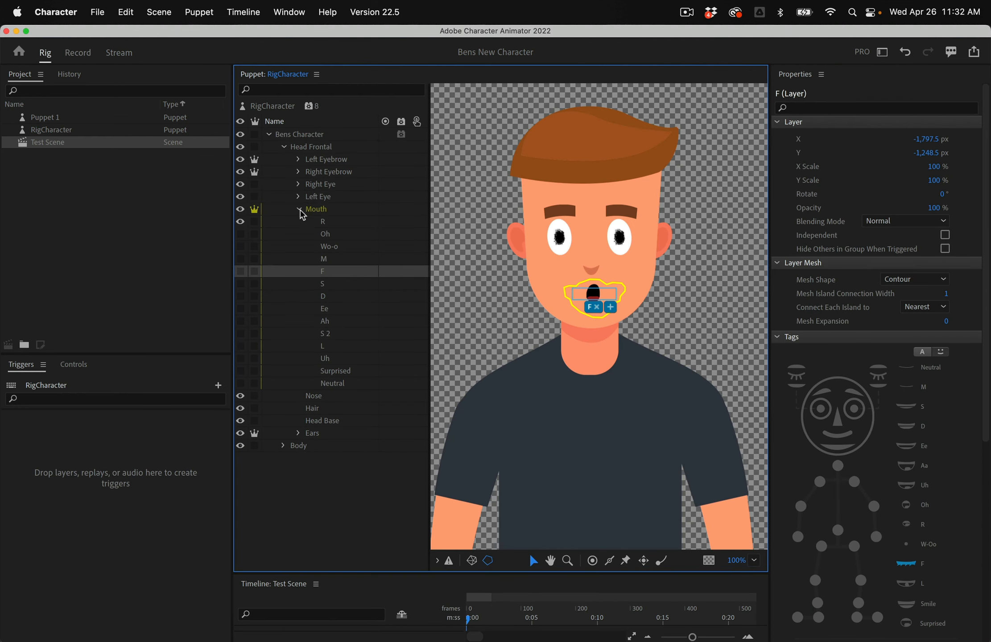
click(299, 210)
click(453, 299)
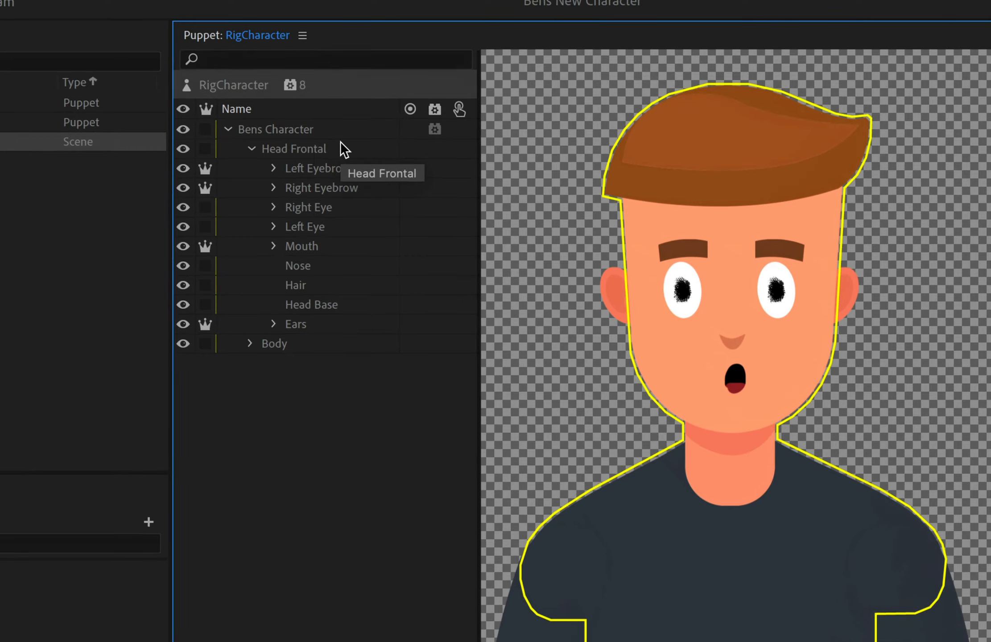
click(325, 150)
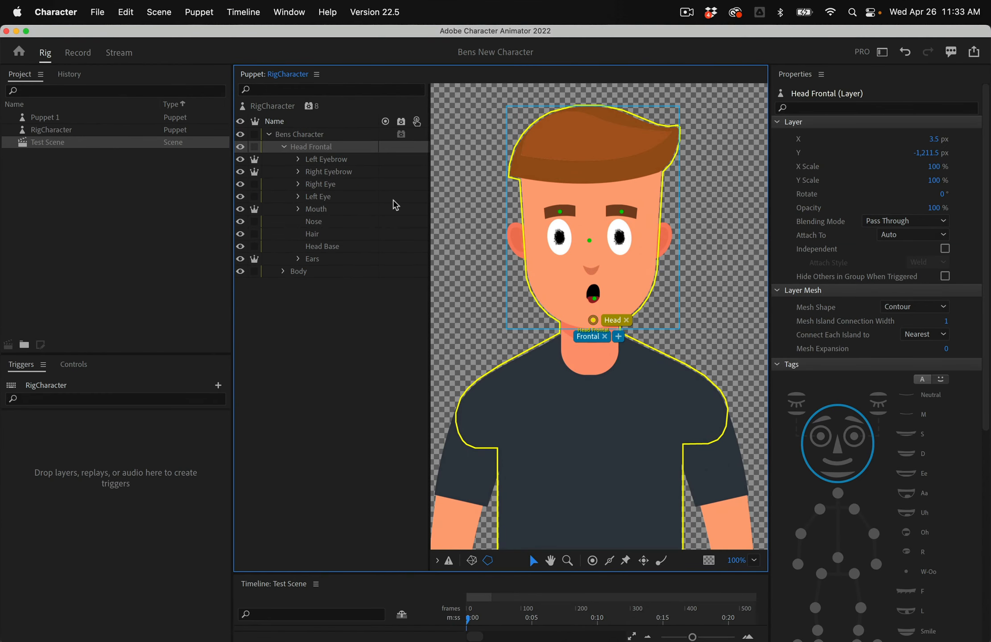
scroll(861, 402, down, 5)
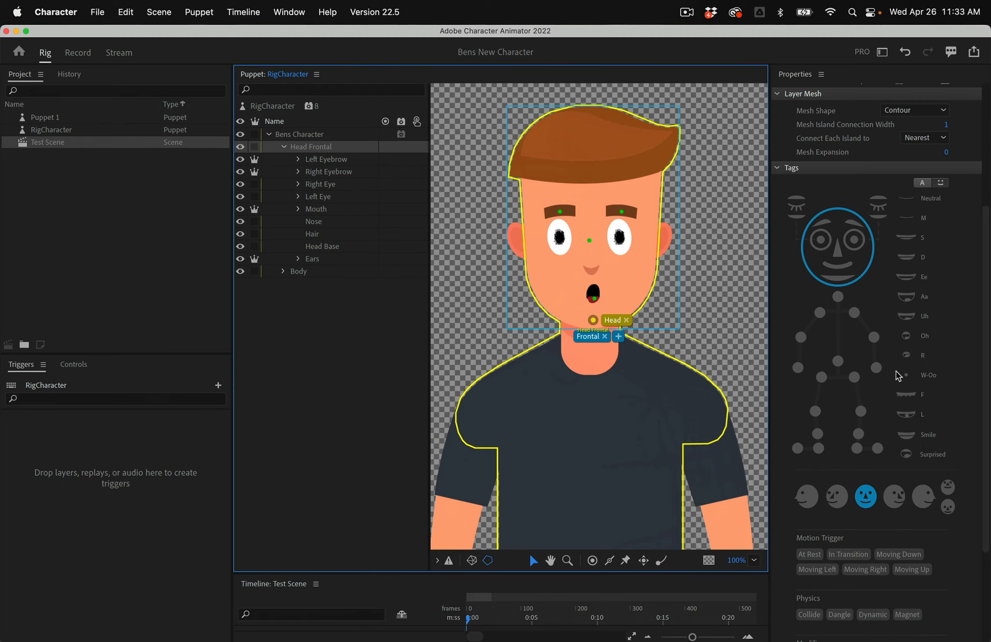
Step: Switch to Photoshop and collapse the Head Frontal and Body groups of RigCharacter.psd
key(ctrl+Up)
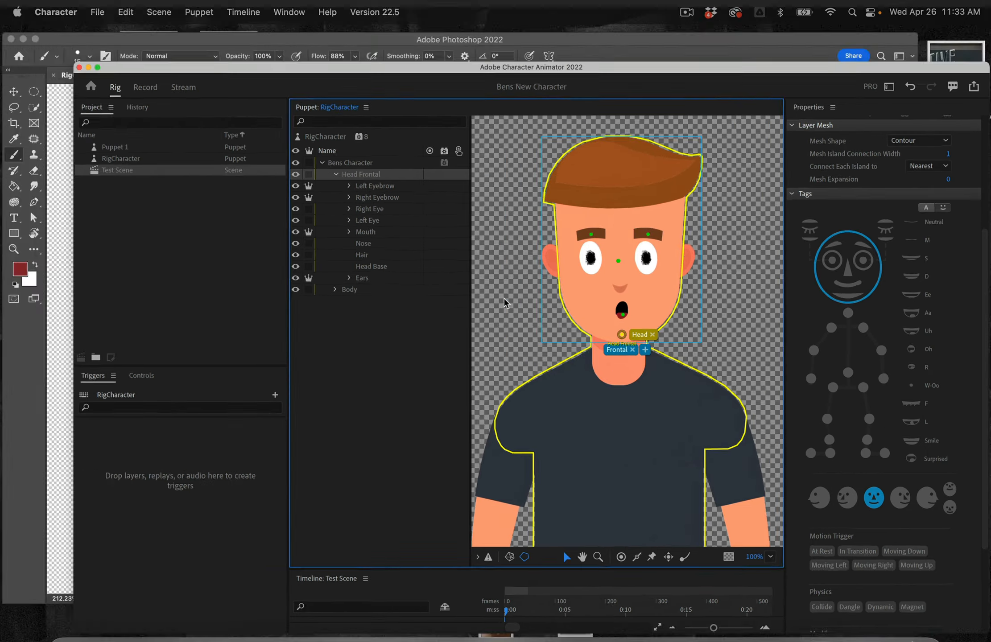
click(273, 296)
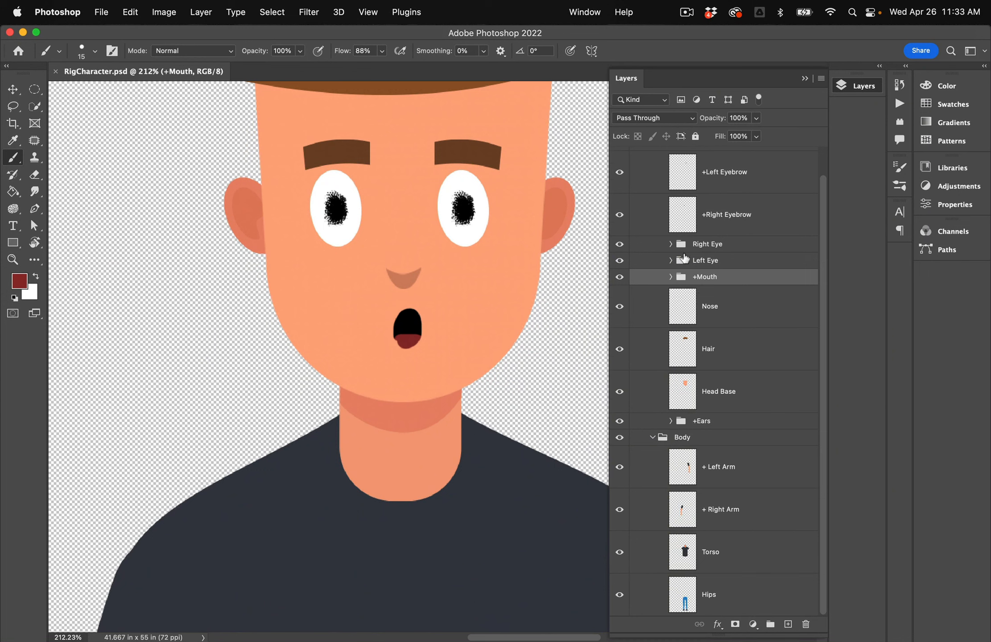
scroll(659, 221, up, 2)
click(651, 173)
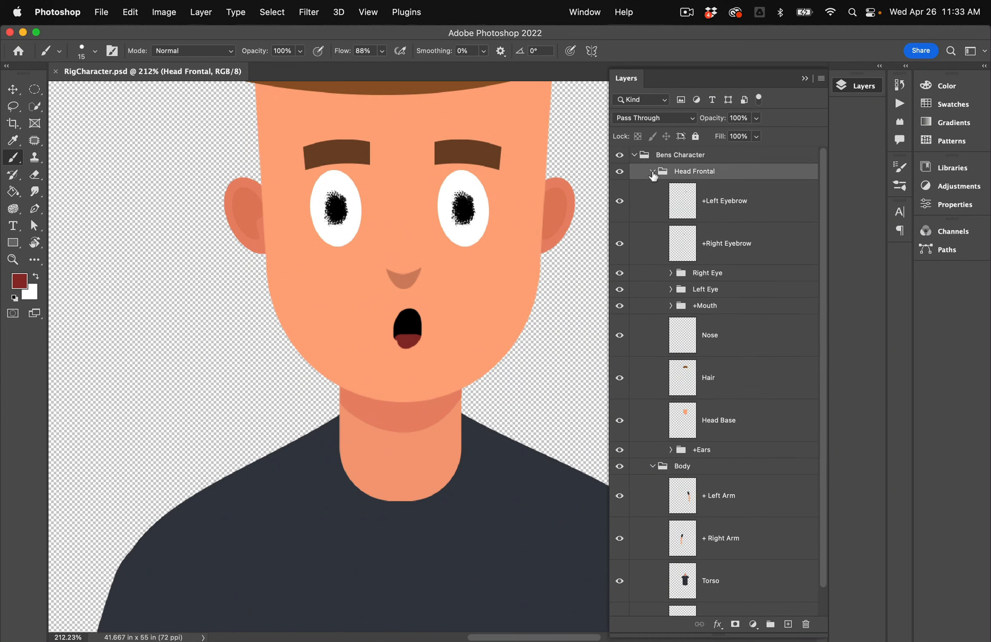
click(652, 172)
click(652, 187)
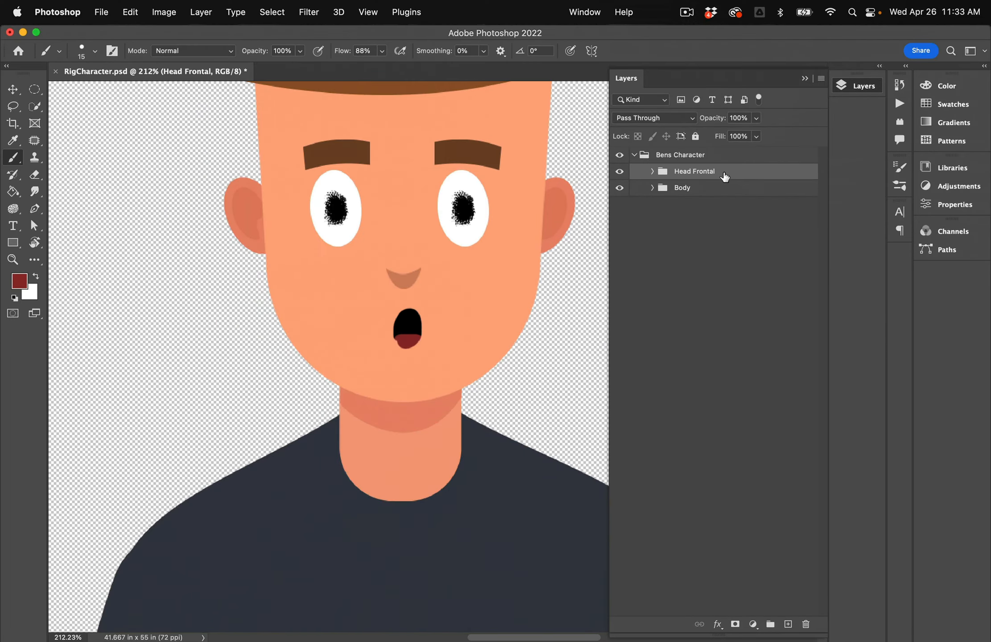
Step: Duplicate the Head Frontal group, name the copy Head Left Quarter, and hide the original group
drag(725, 177, 788, 627)
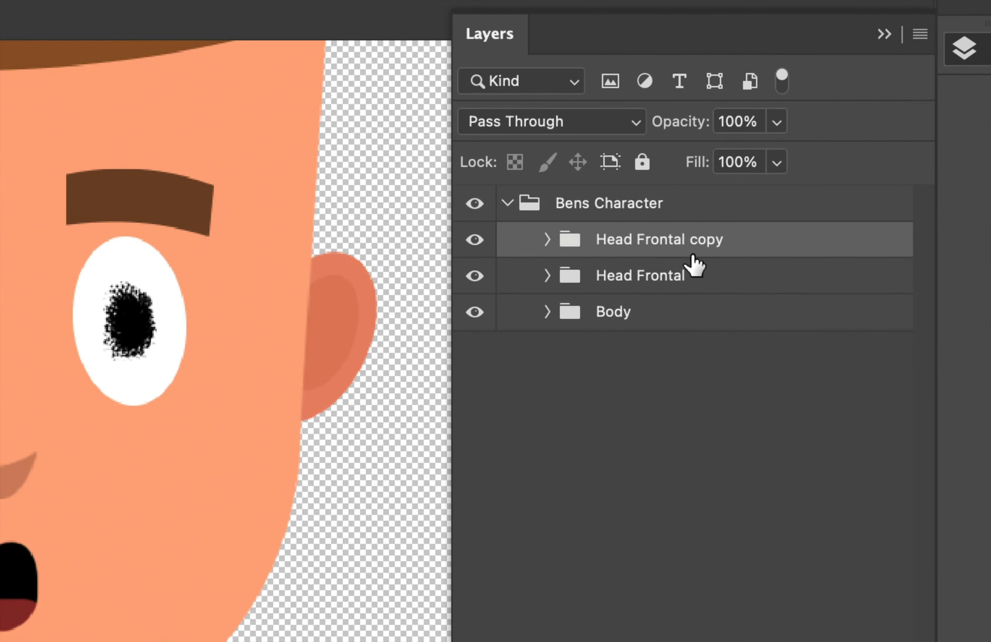
double_click(660, 245)
click(648, 243)
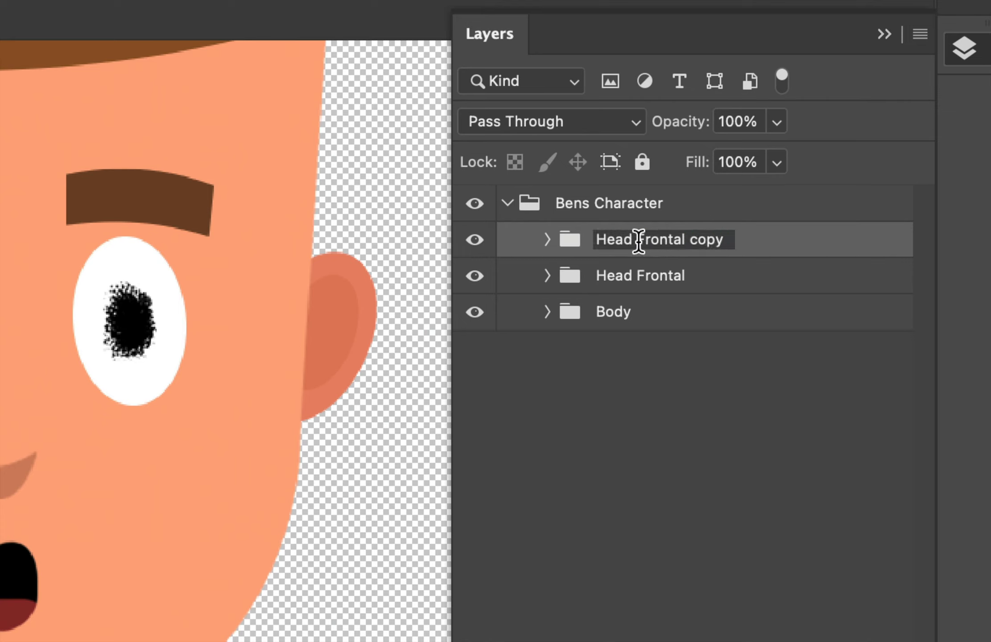
drag(638, 243, 769, 254)
text(Left Quarter)
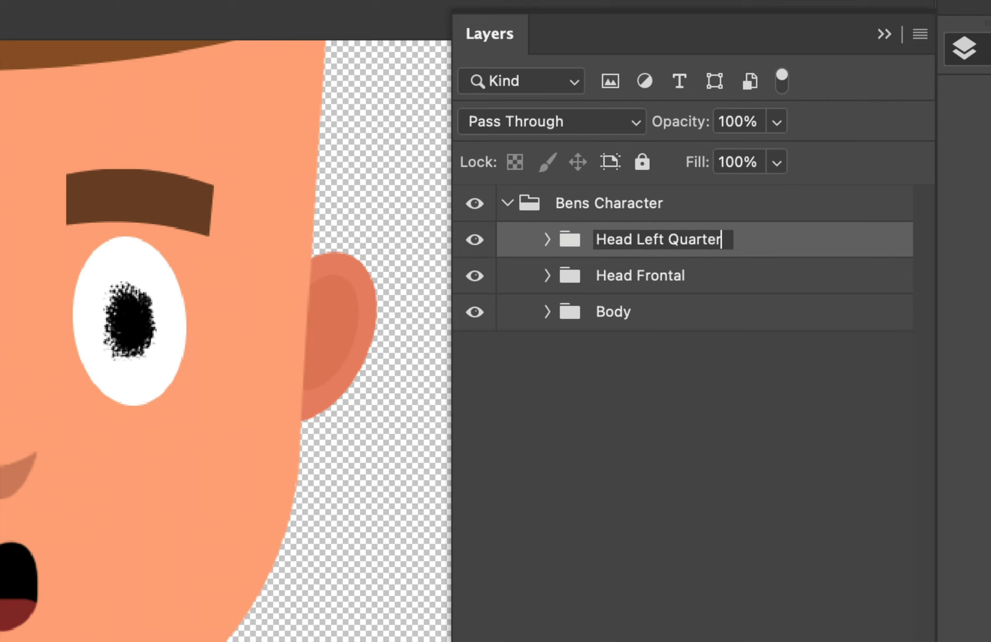
key(Return)
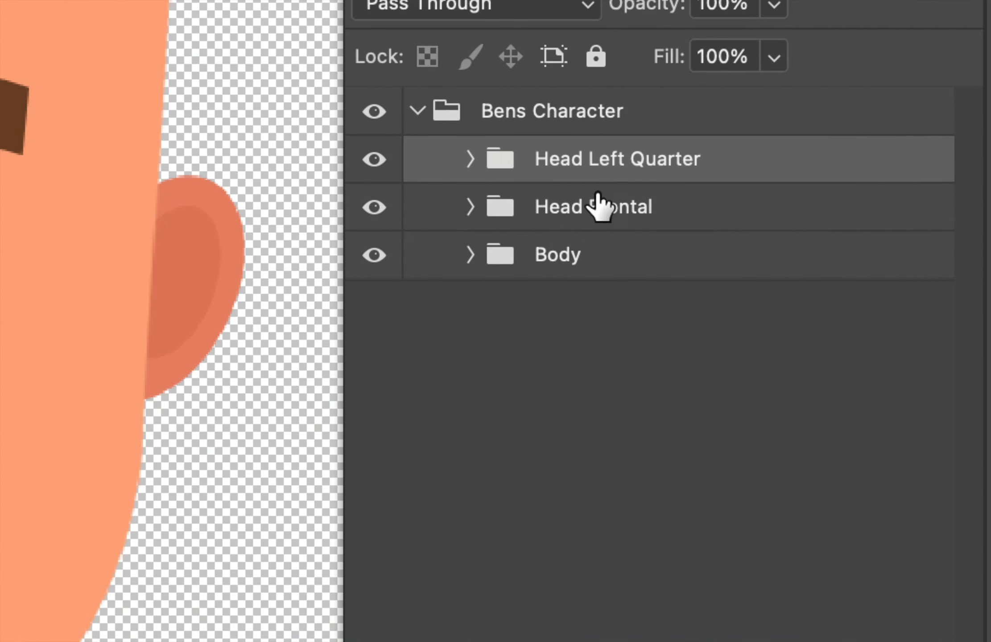
click(374, 207)
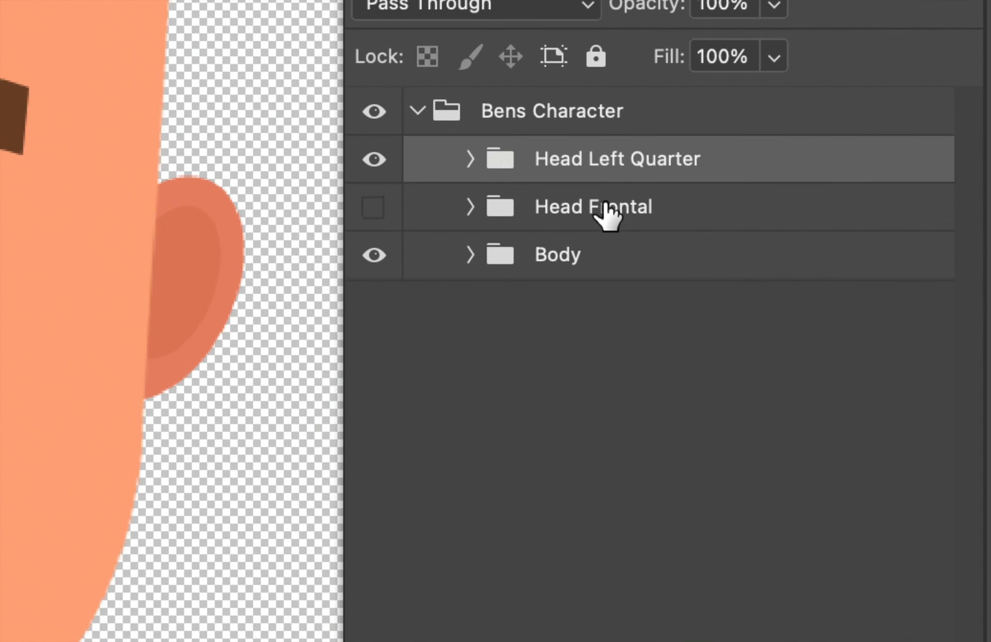
Step: Expand Head Left Quarter and nudge its Right Eye and Left Eye groups together leftwards with the Move tool
click(470, 160)
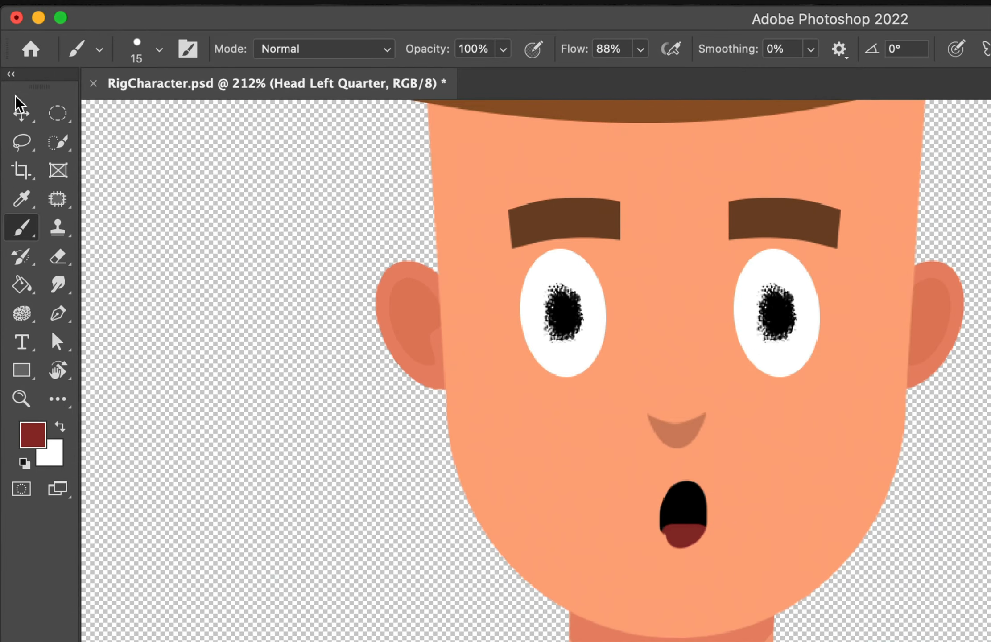
click(18, 105)
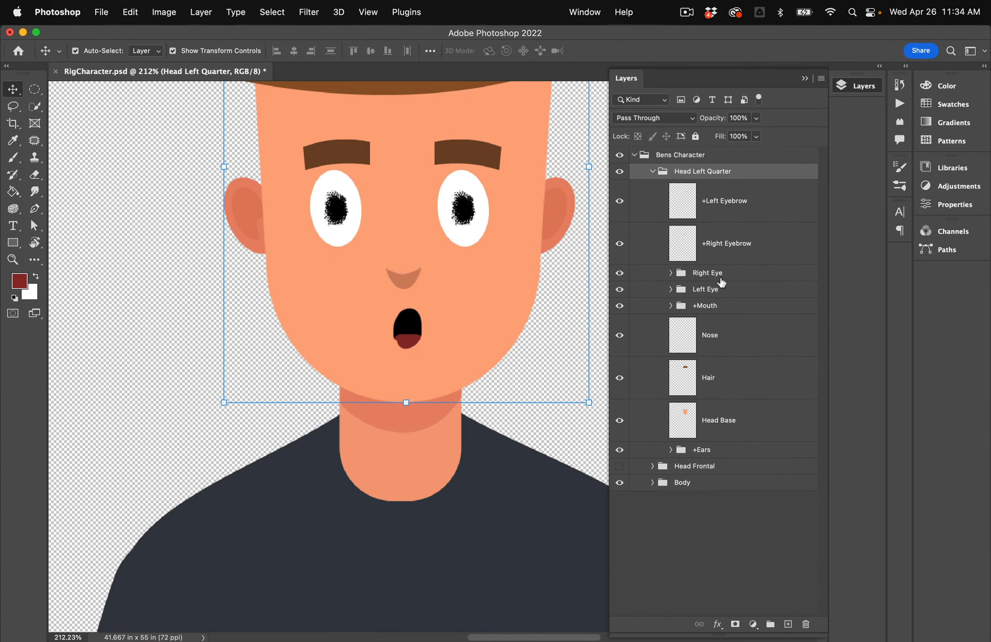
click(733, 278)
shift+click(727, 291)
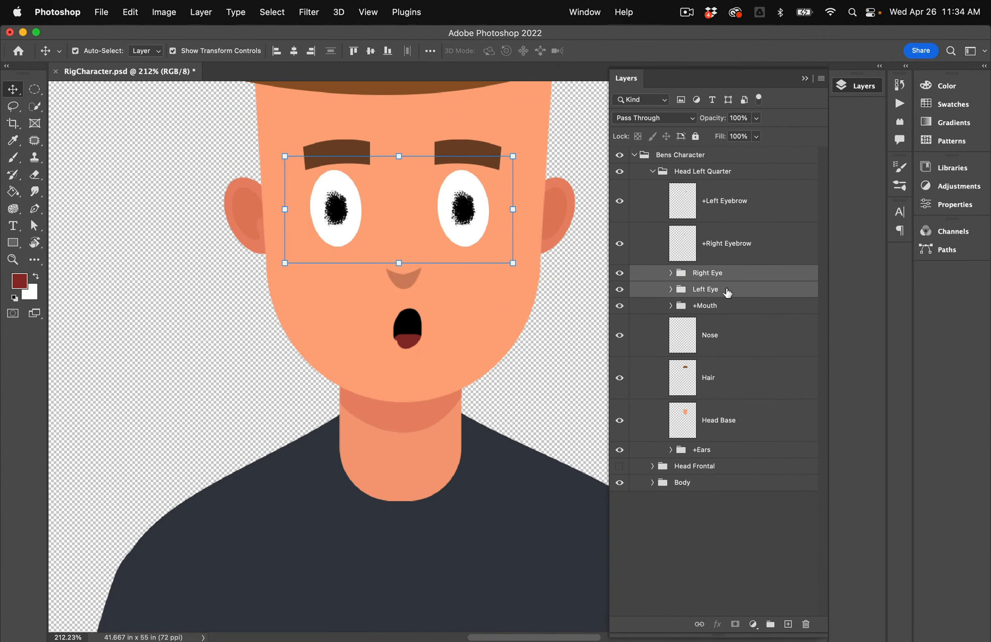
key(Left)
key(Left)
key(Left)
key(Left)
key(Left)
key(Left)
key(Left)
key(Left)
key(Left)
key(Left)
key(Left)
key(Left)
key(Left)
key(Left)
key(Left)
key(Left)
key(Left)
key(Left)
key(Left)
key(Left)
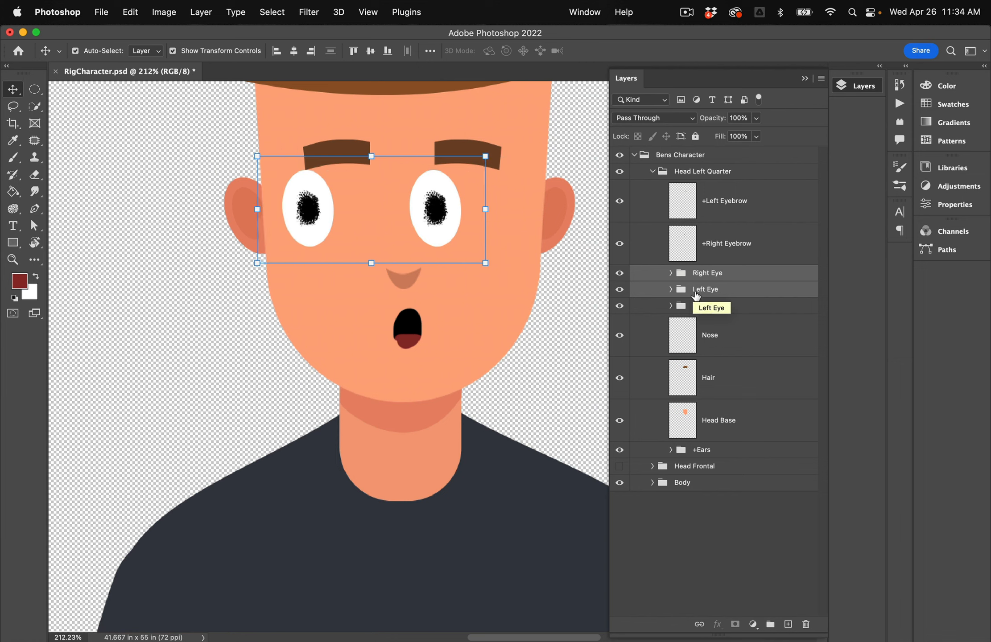
Step: Nudge the Left Eye group slightly rightwards, away from the edge of the face
click(726, 292)
key(Right)
key(Right)
key(Right)
key(Right)
key(Right)
key(Right)
key(Right)
key(Right)
key(Right)
key(Right)
key(Right)
key(Right)
key(Right)
key(Right)
key(Right)
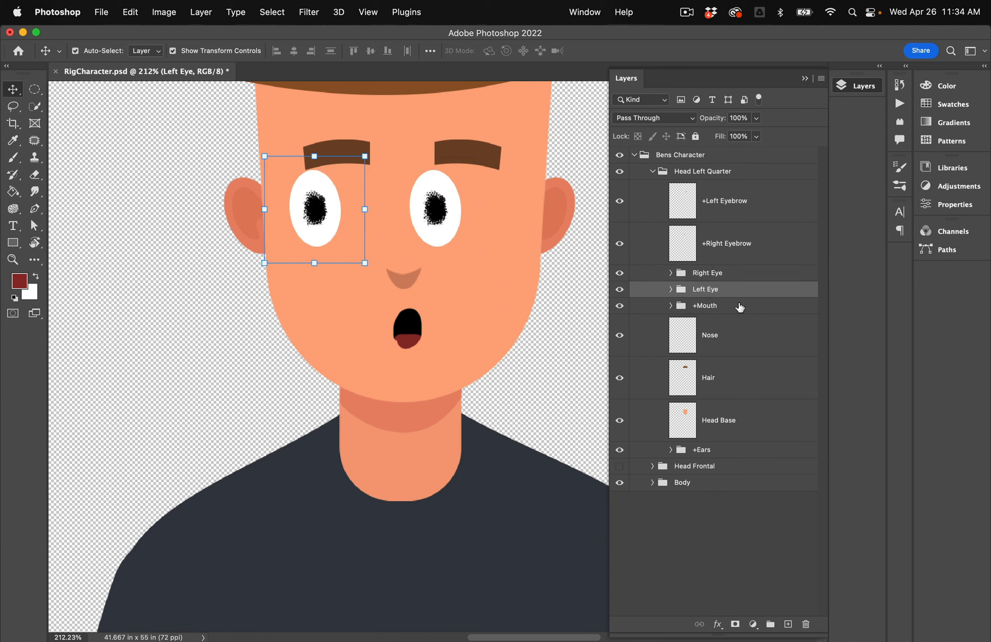
Step: Nudge the Right Eye group leftwards to bring it closer to the other eye
click(755, 273)
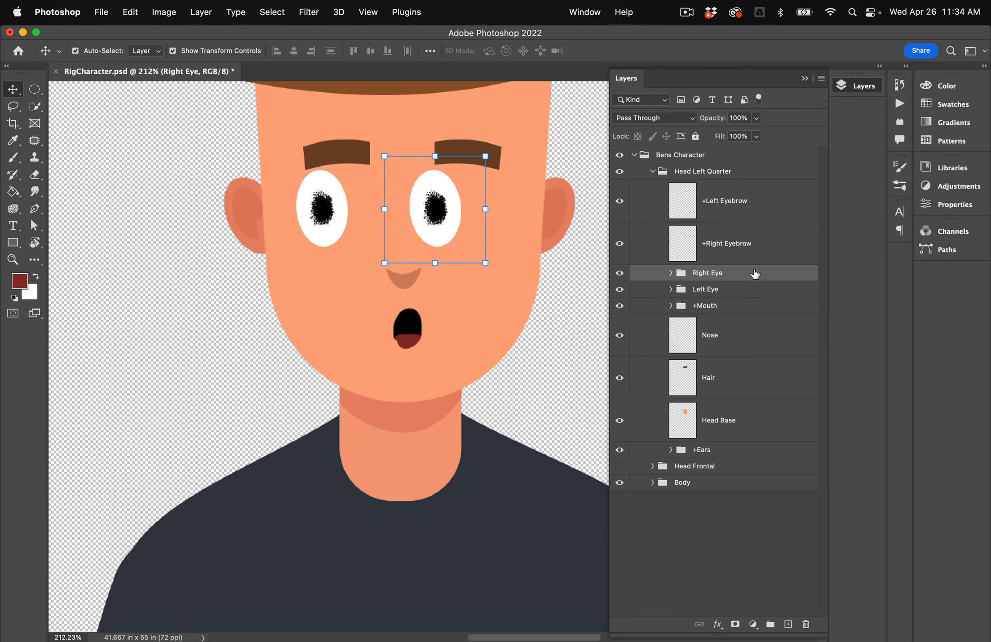
key(Left)
key(Left)
key(Left)
key(Left)
key(Left)
key(Left)
key(Left)
key(Left)
key(Left)
key(Left)
key(Left)
key(Left)
key(Left)
key(Left)
key(Left)
key(Left)
key(Left)
key(Left)
key(Left)
key(Left)
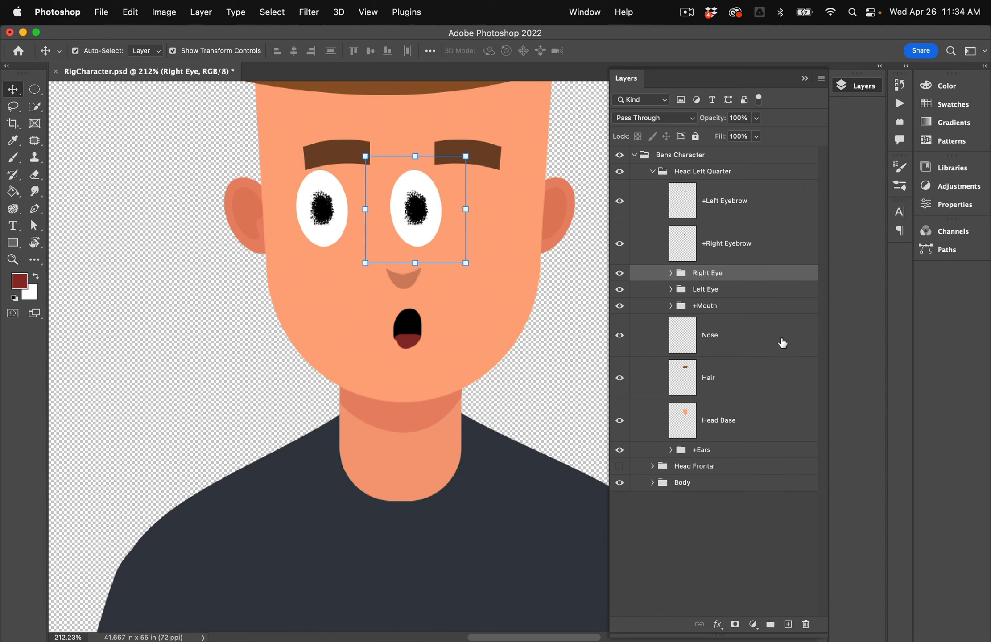
Step: Nudge the +Right Eyebrow layer leftwards so it sits above the eye nearest the face's left edge
click(740, 217)
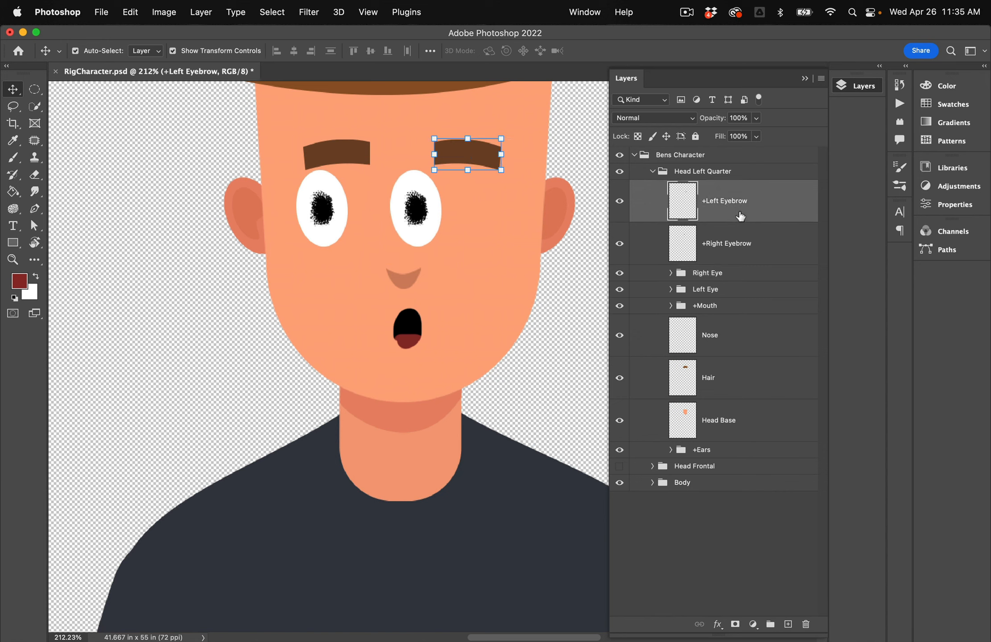
click(743, 249)
key(Left)
key(Left)
key(Left)
key(Left)
key(Left)
key(Left)
key(Left)
key(Left)
key(Left)
key(Left)
key(Left)
key(Left)
key(Left)
key(Left)
key(Left)
key(Left)
key(Left)
key(Left)
key(Left)
key(Left)
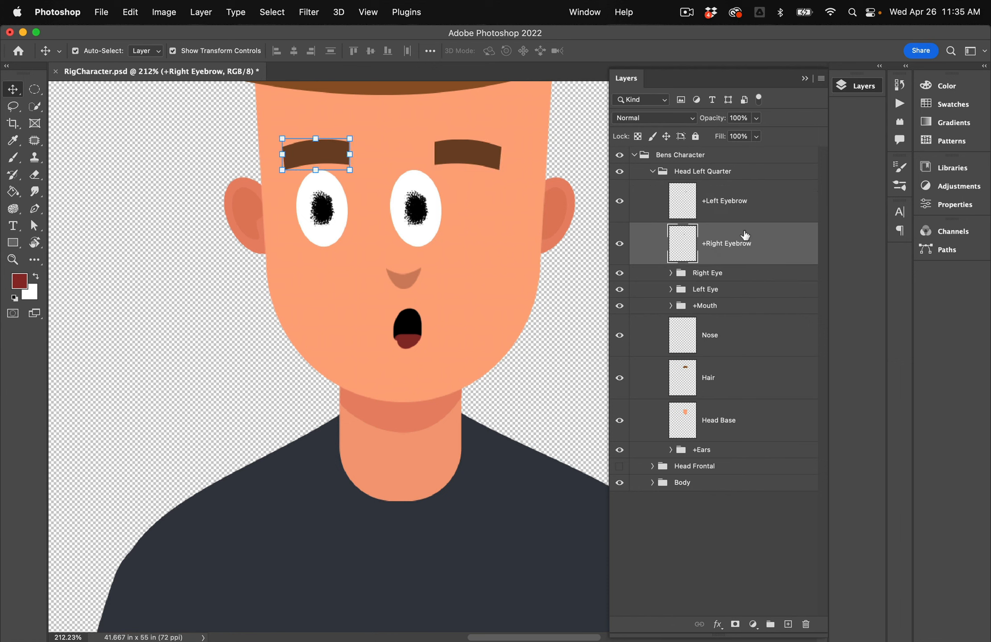
Step: Nudge the +Left Eyebrow layer leftwards until it sits above the shifted Right Eye group
click(749, 201)
key(Left)
key(Left)
key(Left)
key(Left)
key(Left)
key(Left)
key(Left)
key(Left)
key(Left)
key(Left)
key(Left)
key(Left)
key(Left)
key(Left)
key(Left)
key(Left)
key(Left)
key(Left)
key(Left)
key(Left)
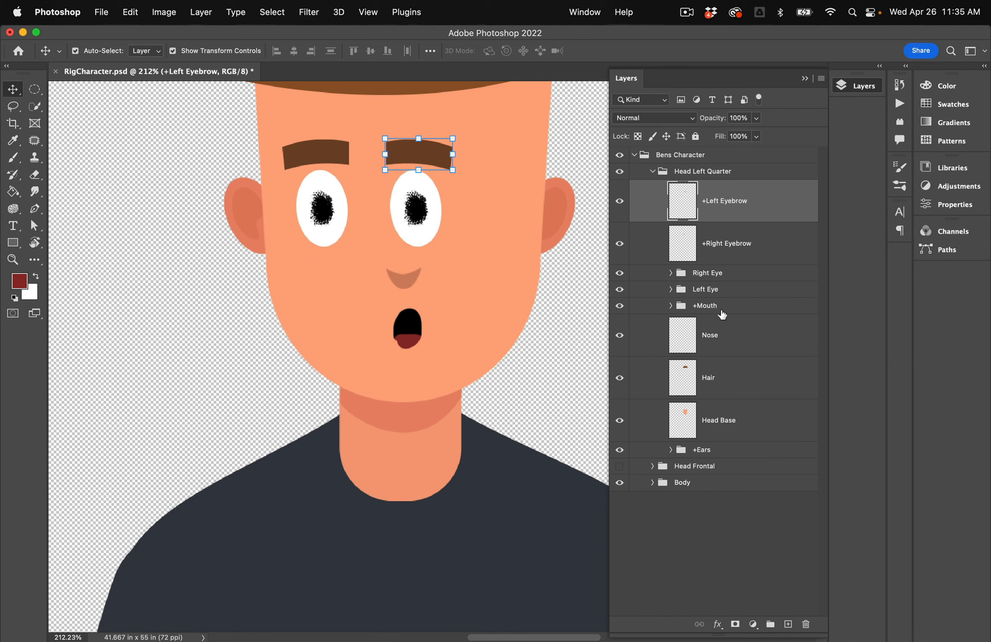
Step: Nudge the Nose layer leftwards until it sits under the shifted eyes, and lower it slightly
click(724, 338)
key(Left)
key(Left)
key(Left)
key(Left)
key(Left)
key(Left)
key(Left)
key(Left)
key(Left)
key(Left)
key(Left)
key(Left)
key(Left)
key(Left)
key(Left)
key(Left)
key(Left)
key(Left)
key(Left)
key(Left)
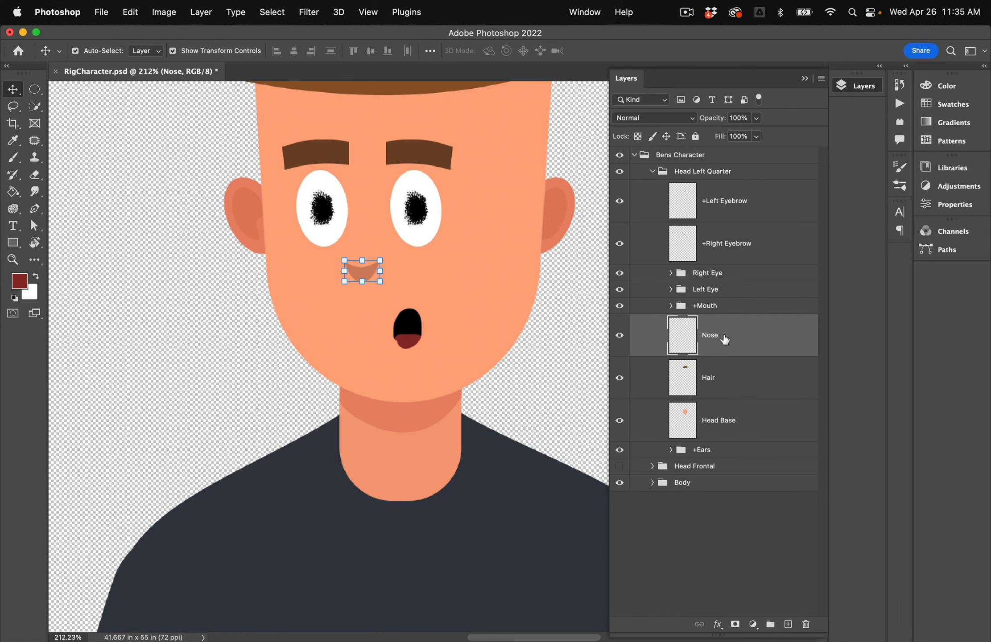
key(Left)
key(Left)
key(Left)
key(Down)
key(Down)
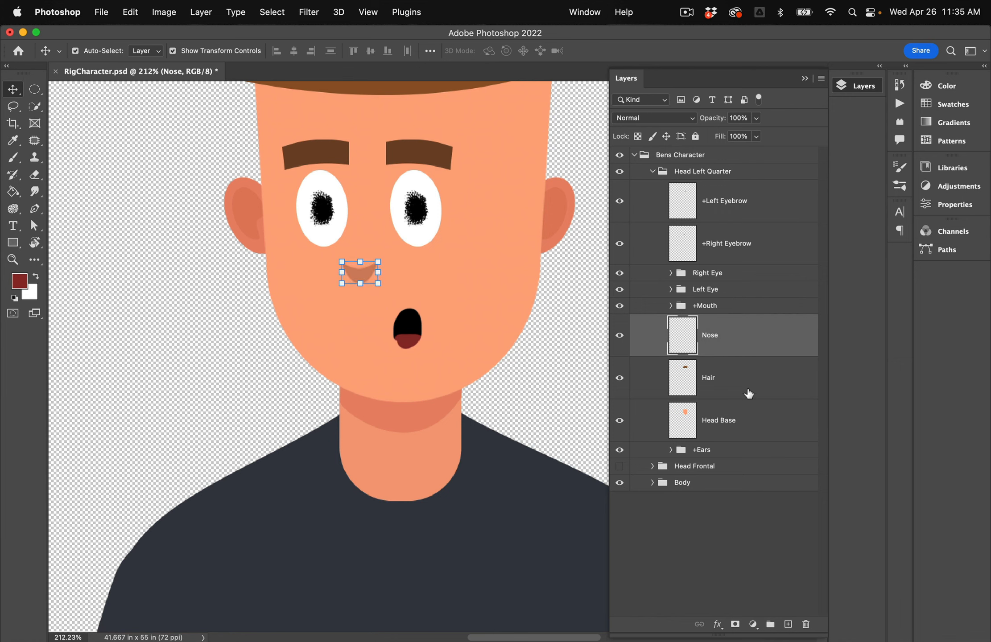
Step: Nudge the +Mouth group leftwards until the mouth lines up just beneath the shifted nose
click(738, 311)
key(Left)
key(Left)
key(Left)
key(Left)
key(Left)
key(Left)
key(Left)
key(Left)
key(Left)
key(Left)
key(Left)
key(Left)
key(Left)
key(Left)
key(Left)
key(Left)
key(Left)
key(Left)
key(Left)
key(Left)
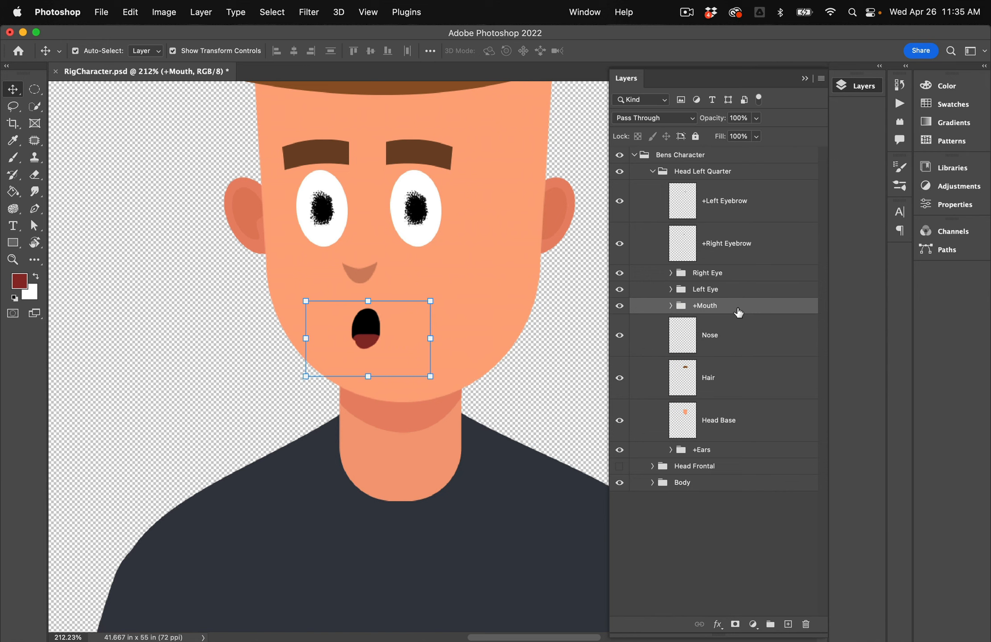
key(Left)
key(Left)
key(Left)
key(Left)
key(Left)
key(Left)
key(Left)
key(Left)
key(Left)
key(Left)
key(Left)
key(Left)
key(Left)
key(Left)
key(Left)
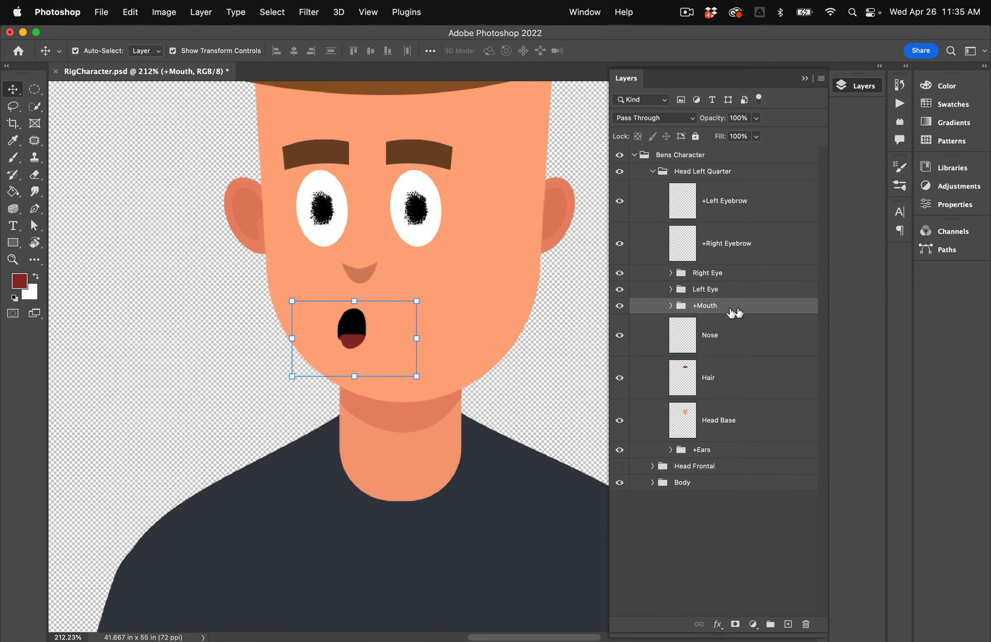
key(Right)
key(Right)
key(Right)
key(Right)
key(Right)
key(Right)
key(Right)
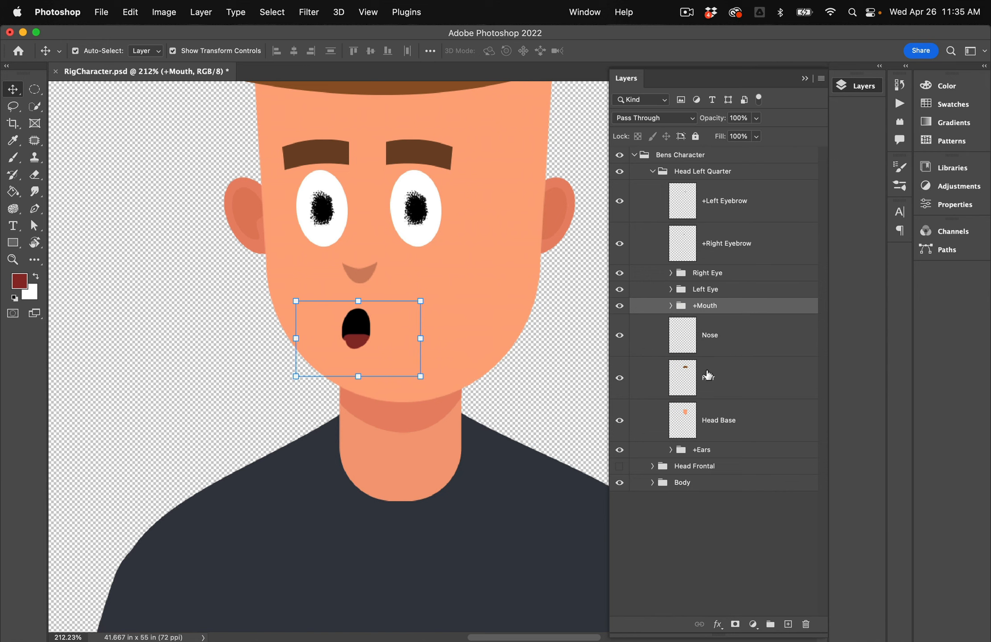
key(Left)
key(Left)
key(Left)
key(Left)
key(Left)
key(Right)
key(Right)
key(Left)
key(Left)
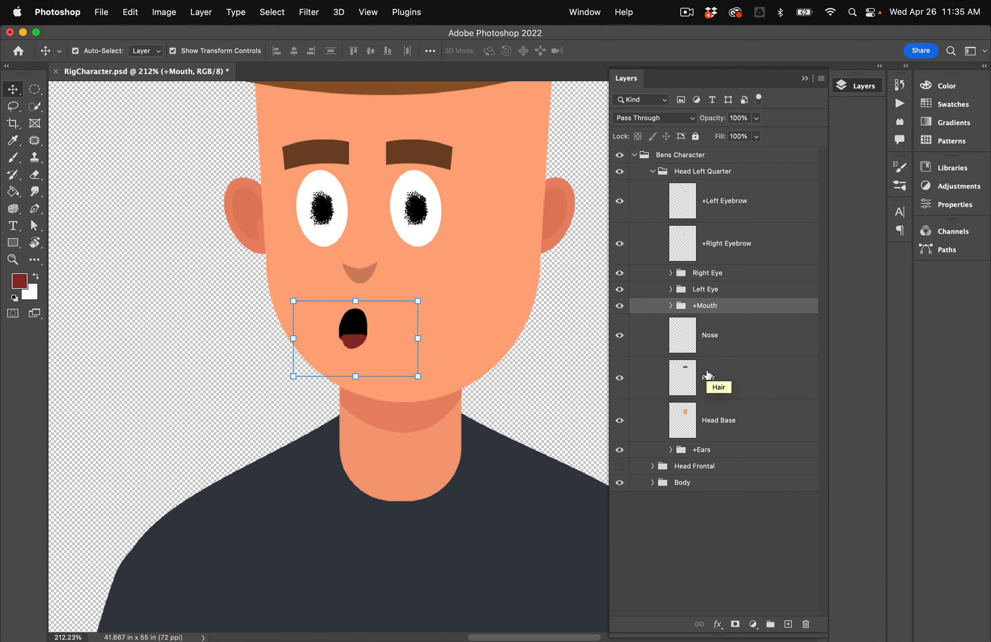
Step: Open the +Ears group and nudge the Right Ear layer rightwards so it tucks further behind the head
scroll(511, 341, up, 3)
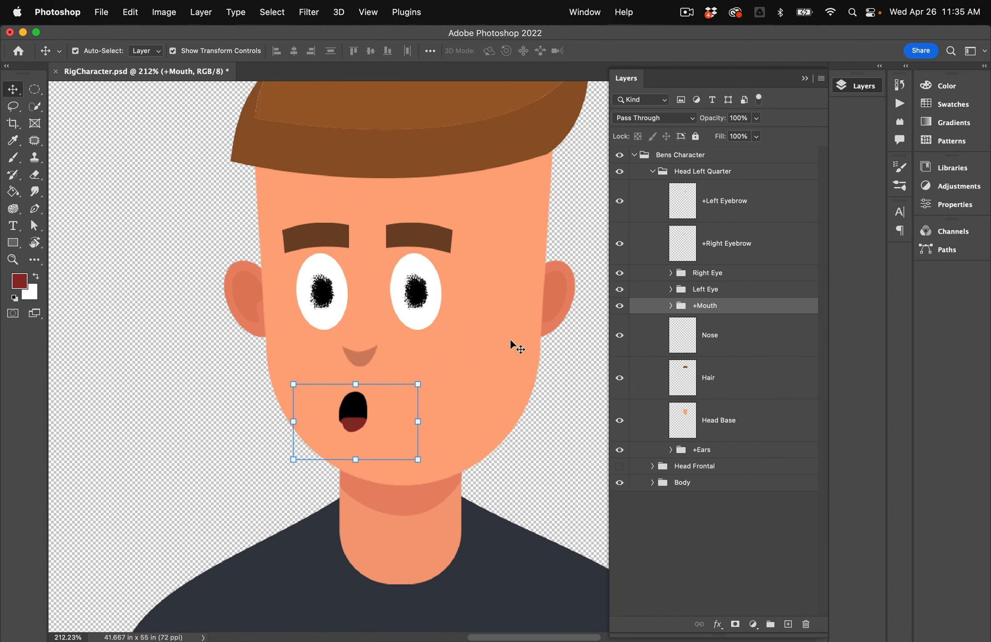
scroll(510, 340, up, 3)
scroll(511, 340, right, 2)
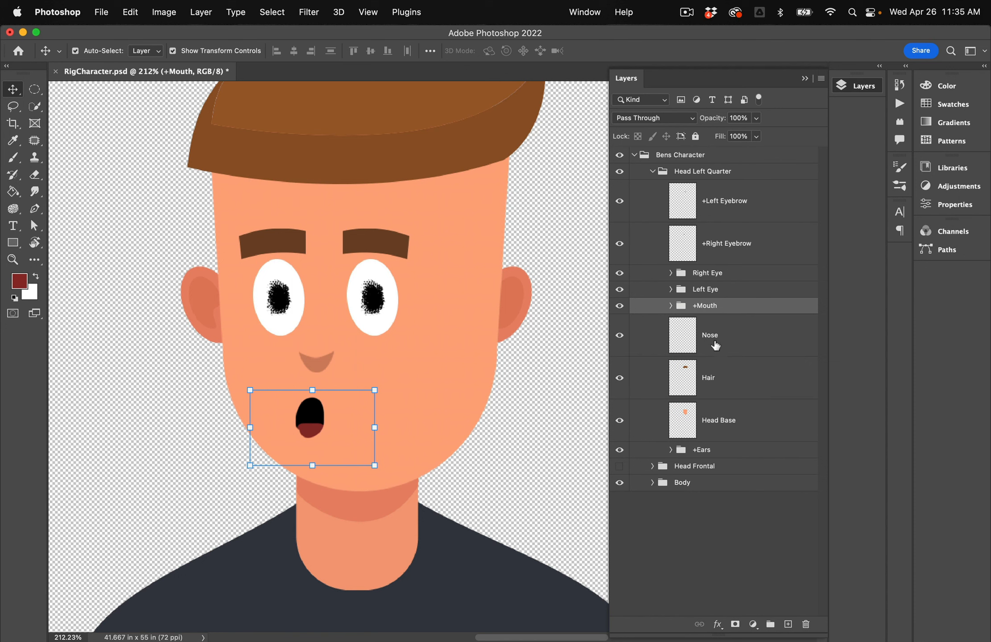
click(671, 450)
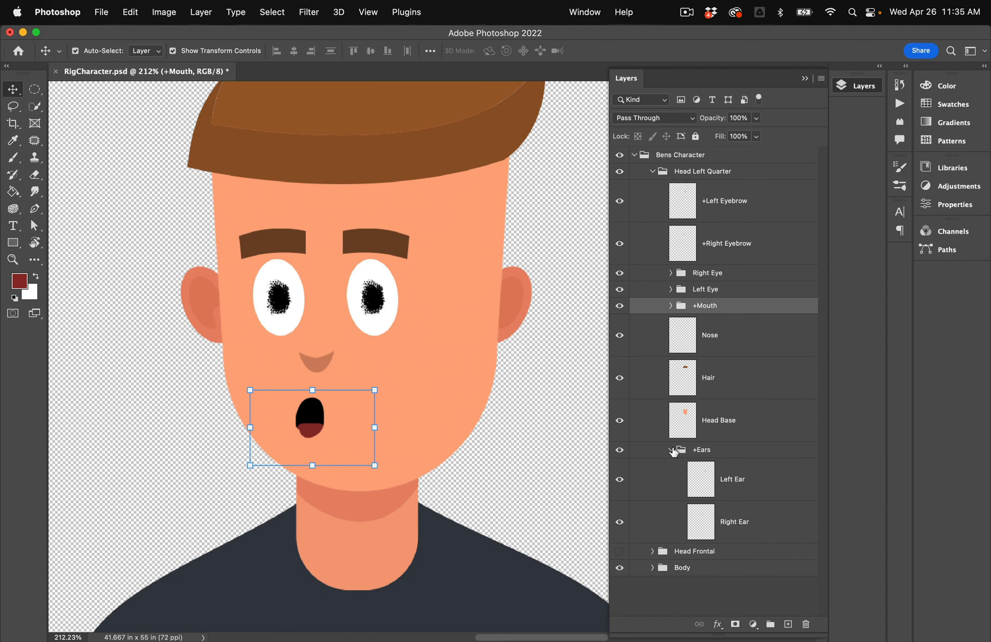
click(760, 485)
click(758, 513)
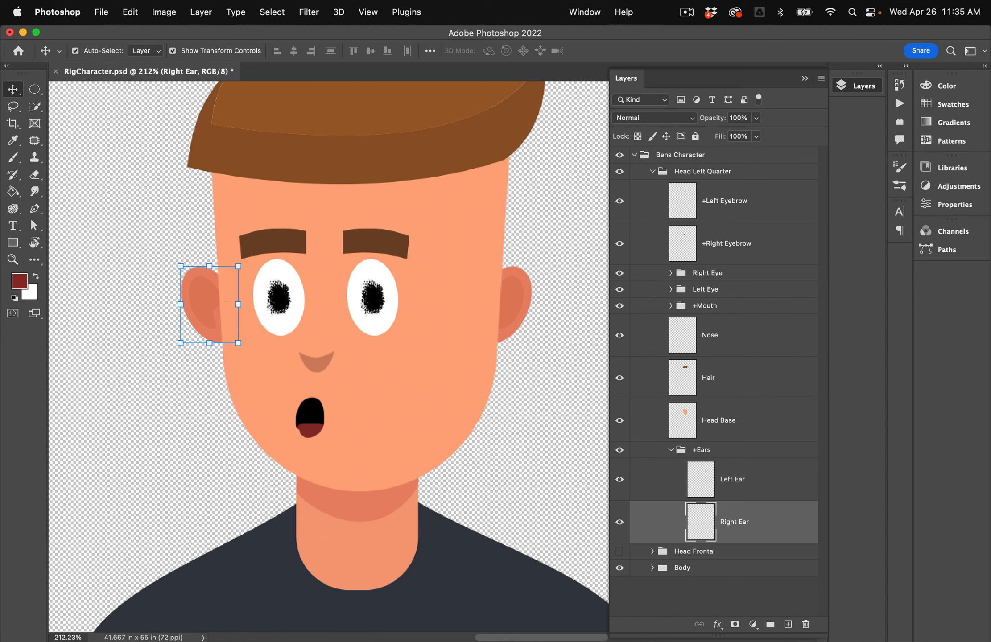
key(Right)
key(Right)
key(Right)
key(Right)
key(Right)
key(Right)
key(Right)
key(Right)
key(Right)
key(Right)
key(Right)
key(Right)
key(Right)
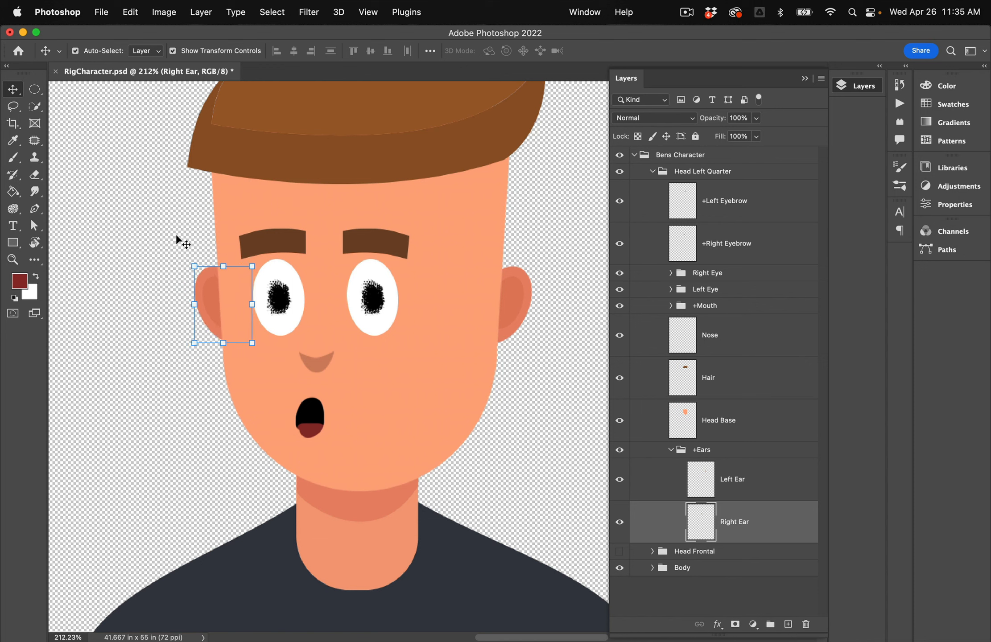
Step: Take the Left Ear layer out of the +Ears group and place it between Hair and Head Base
click(773, 480)
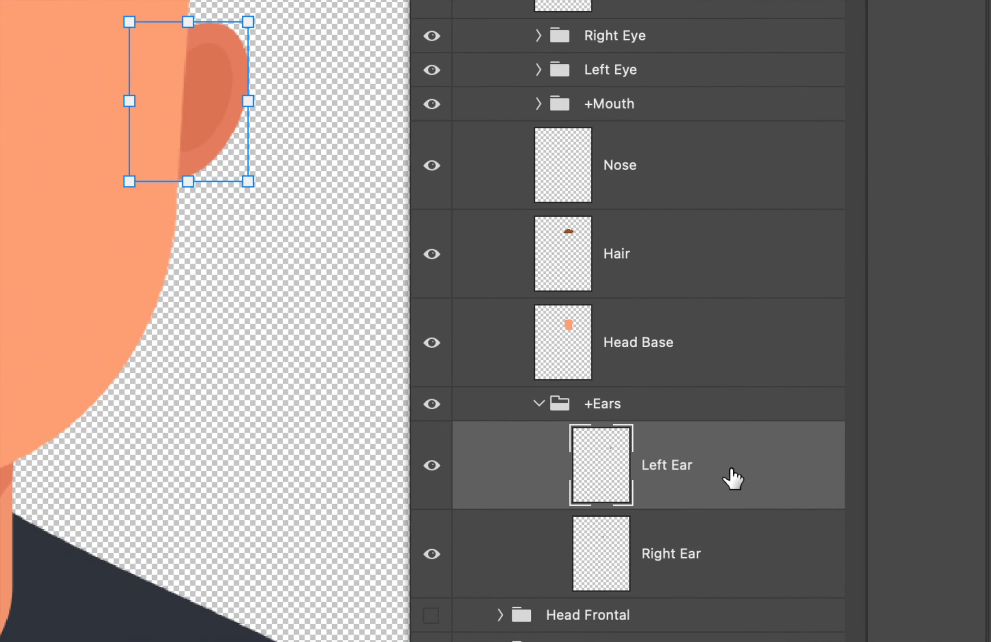
drag(763, 483, 759, 431)
mouse_move(721, 368)
mouse_down()
mouse_move(719, 317)
mouse_move(719, 335)
mouse_up()
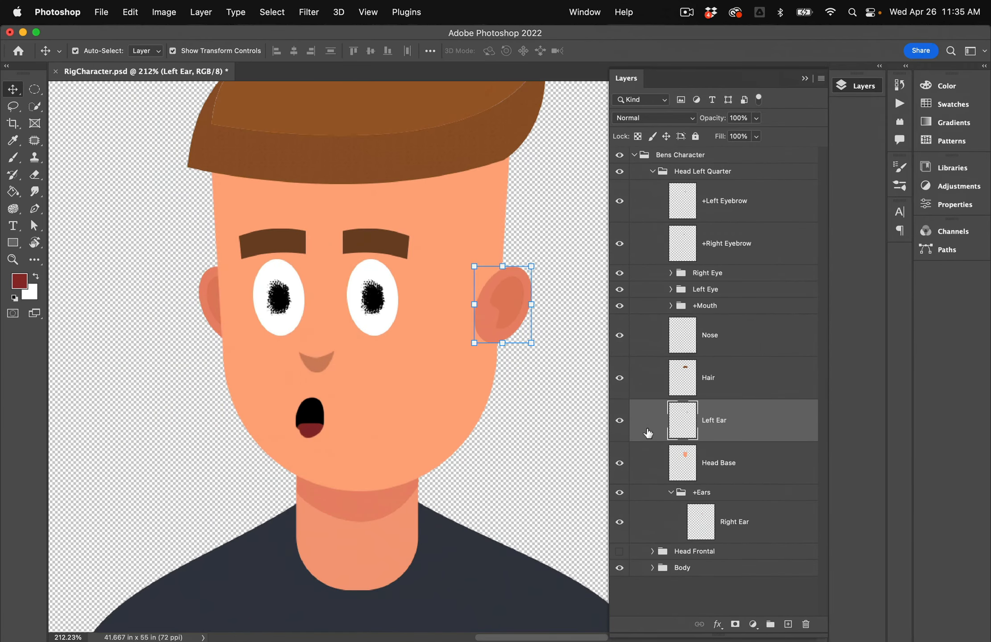
Step: Nudge the Left Ear layer leftwards so it lies on the side of the face
key(shift+Left)
key(shift+Left)
key(shift+Left)
key(shift+Left)
key(Left)
key(Left)
key(Left)
key(Left)
key(Left)
key(Left)
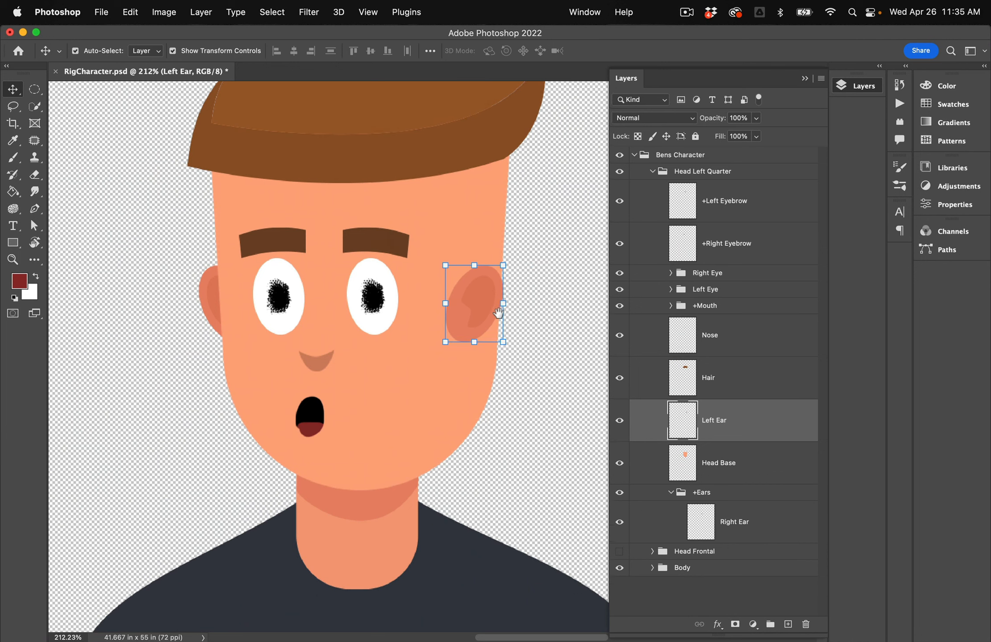
Step: Distort the Hair layer, shifting its upper corners leftwards and fitting its lower edge to the head's width
scroll(486, 334, up, 5)
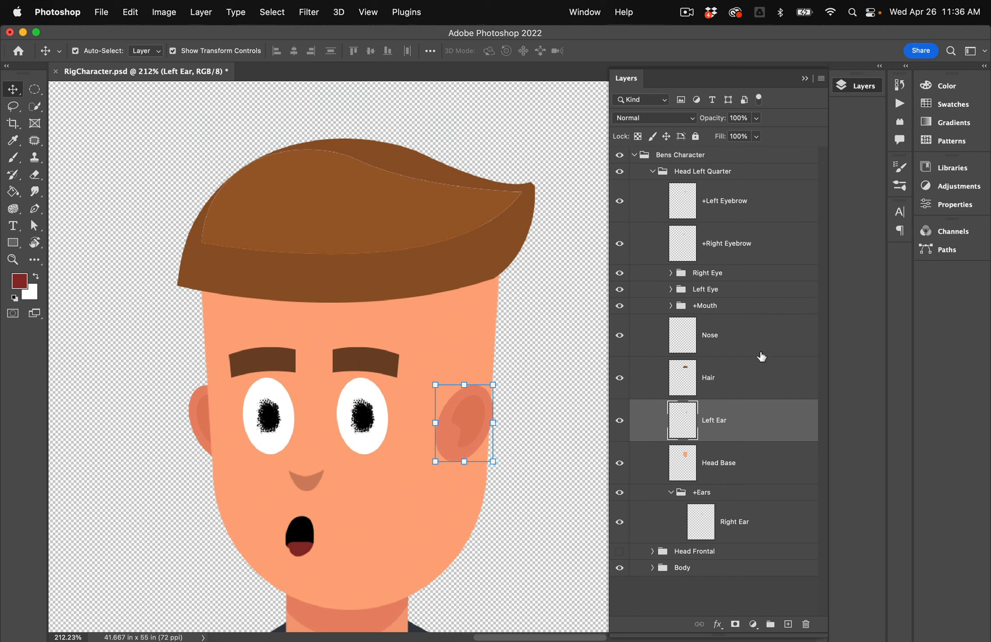
key(super)
click(755, 380)
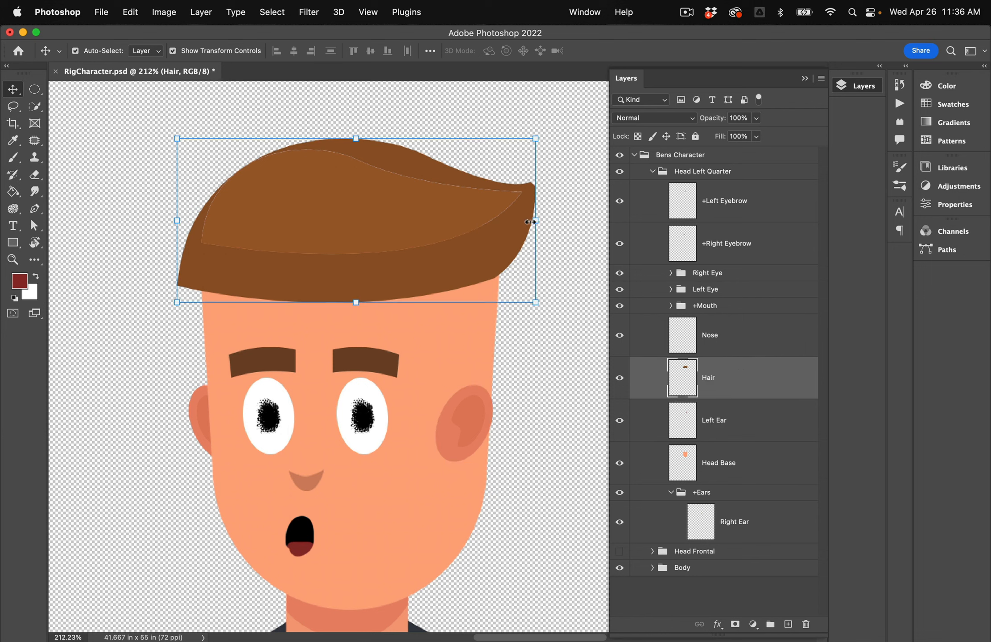
click(134, 12)
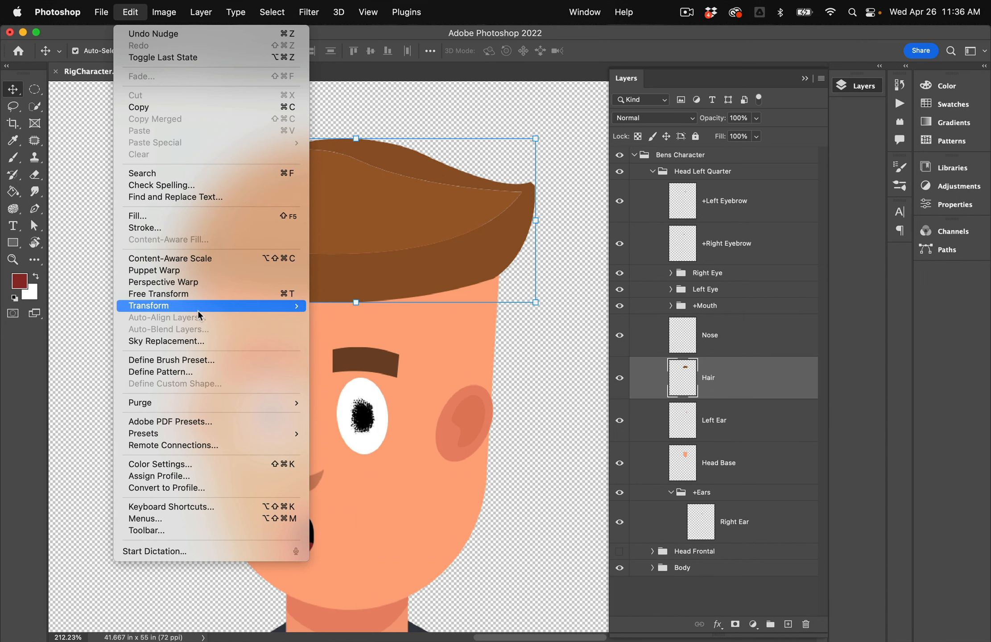
mouse_move(198, 312)
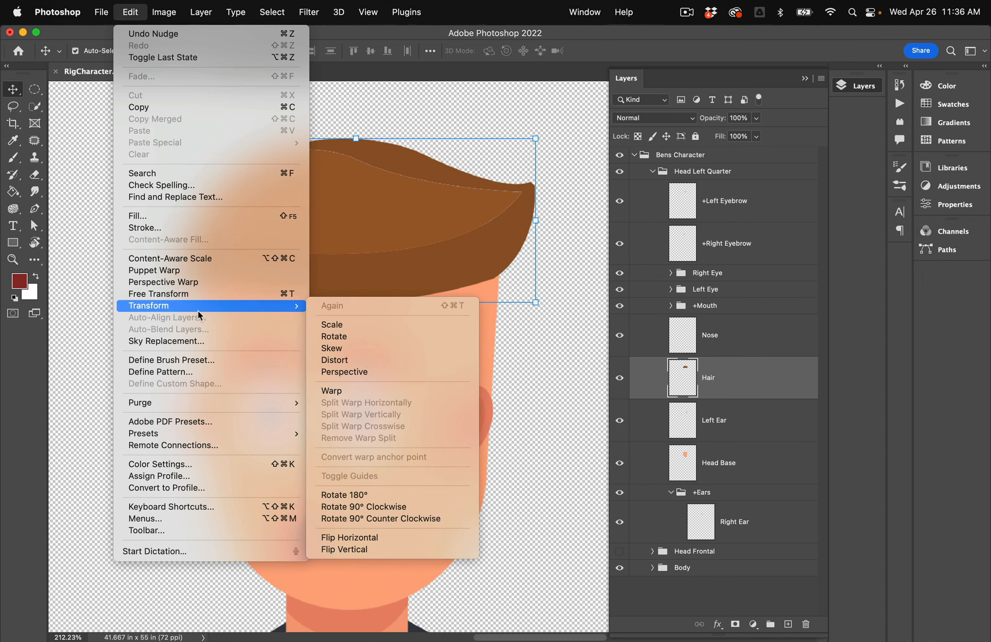
click(346, 361)
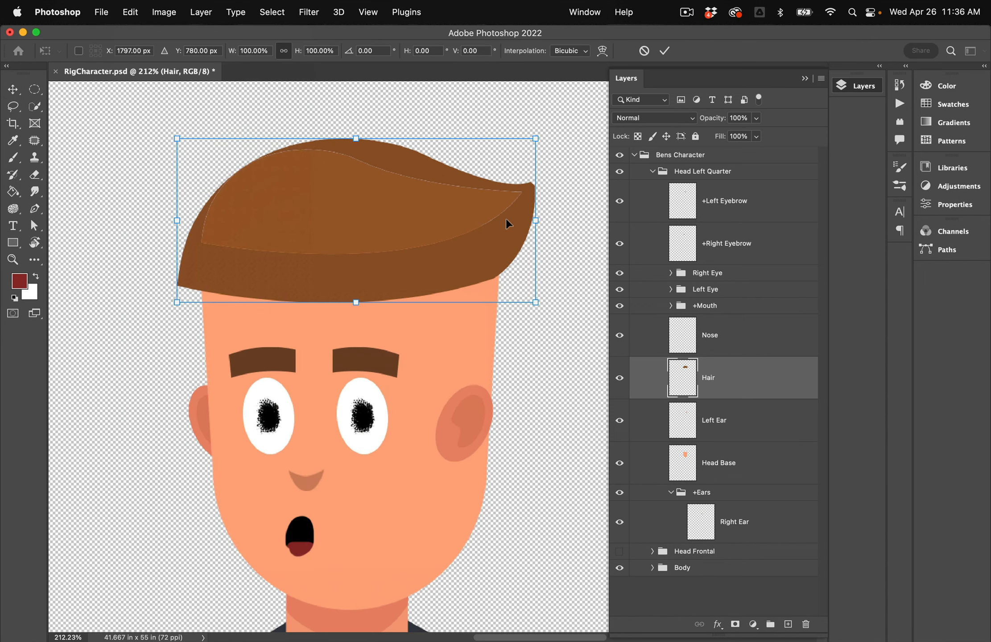
drag(178, 303, 201, 302)
drag(177, 139, 136, 141)
drag(535, 221, 512, 218)
drag(512, 137, 456, 135)
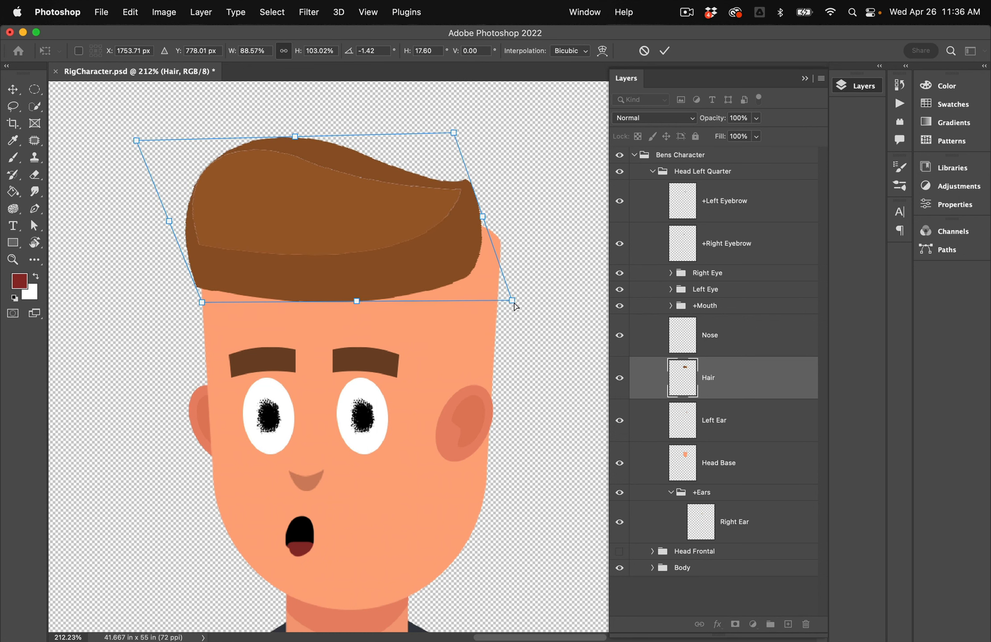
drag(514, 303, 558, 313)
key(Escape)
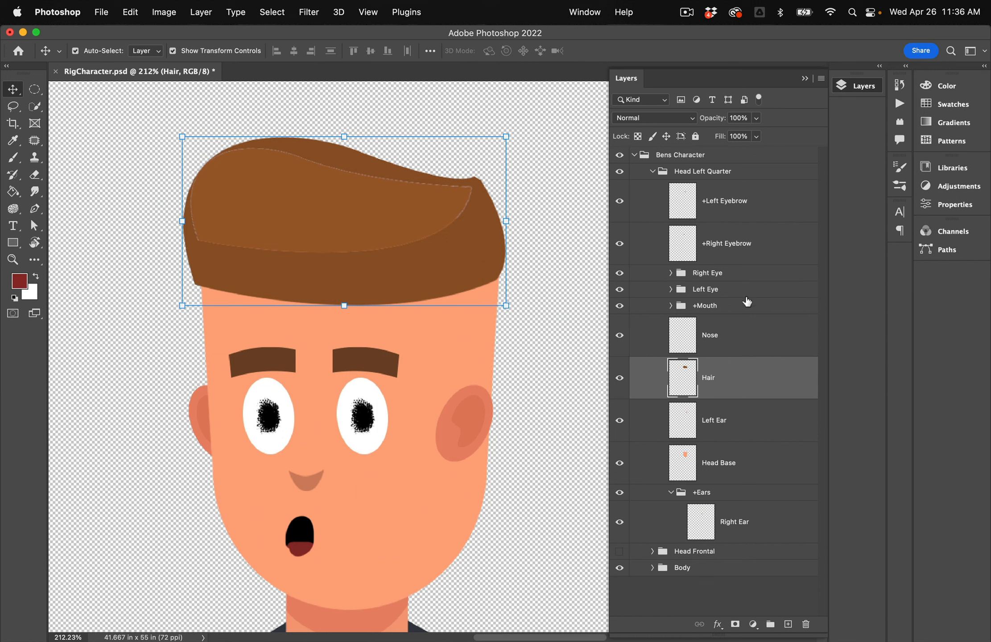
Step: Raise the +Left Eyebrow and +Right Eyebrow layers together slightly above the eyes, and clear the layer selection
click(761, 272)
click(763, 204)
shift+click(762, 244)
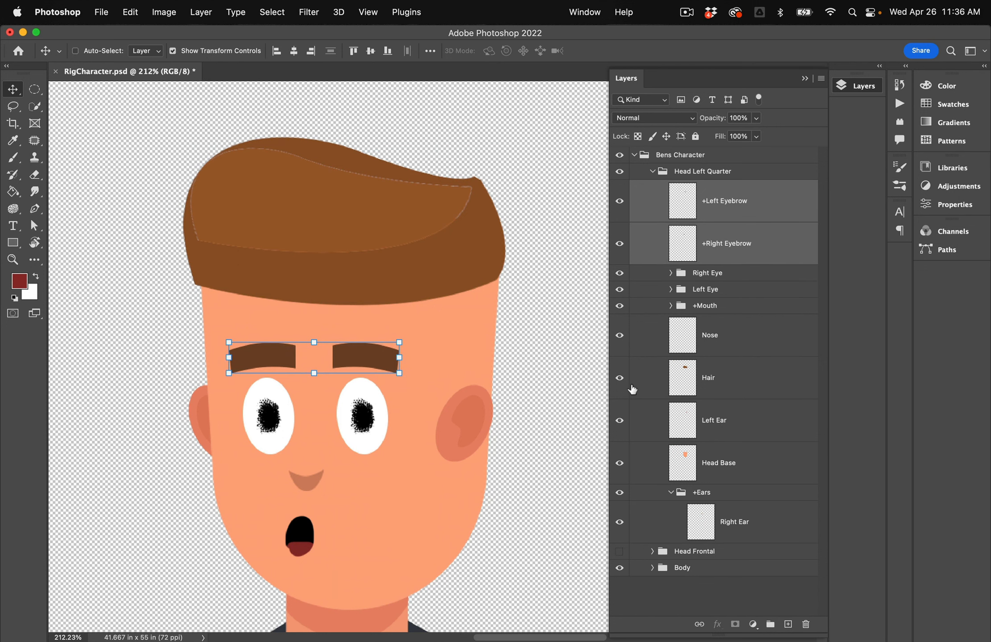
key(super+0)
click(732, 582)
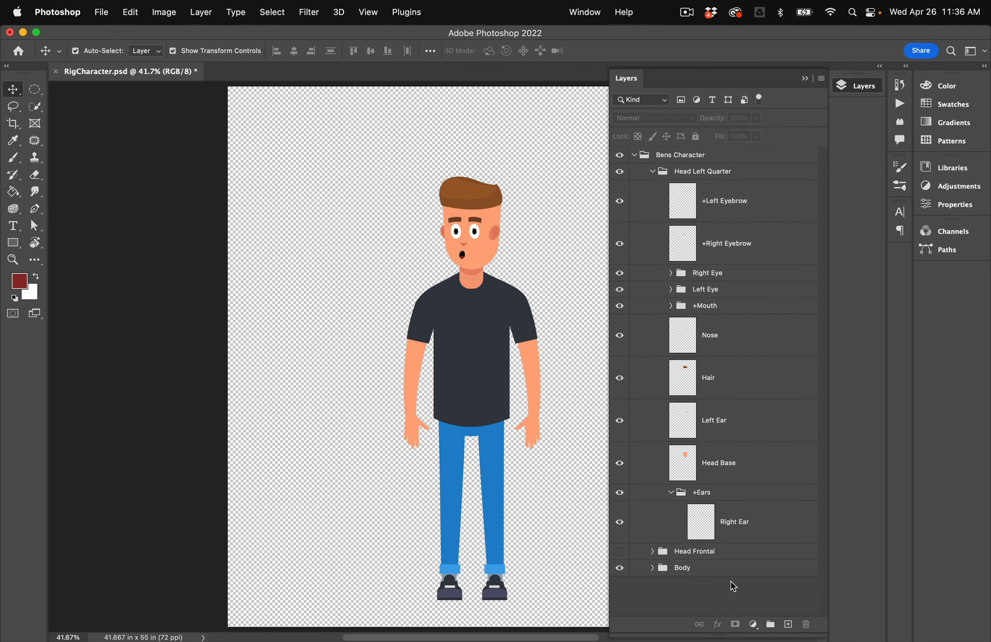
Step: Collapse the Head Left Quarter group and duplicate the Head Frontal group
click(650, 173)
click(652, 171)
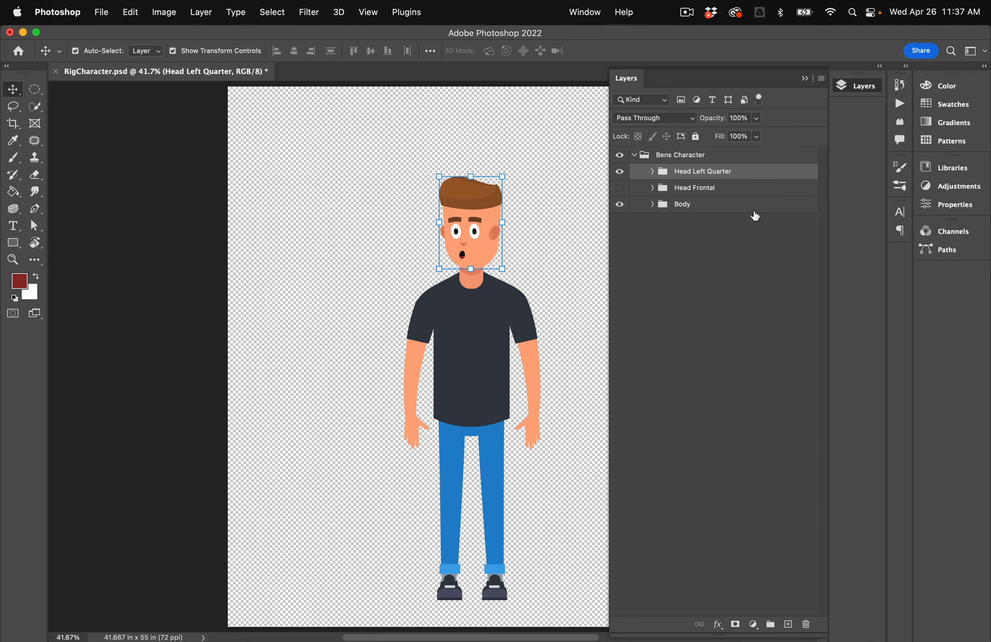
click(768, 187)
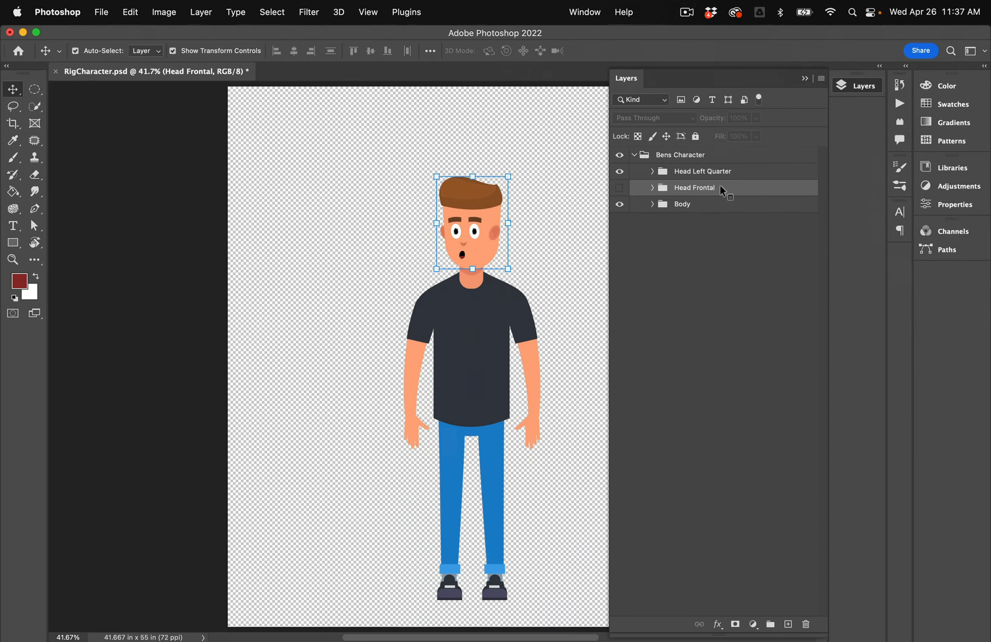
drag(749, 194, 787, 622)
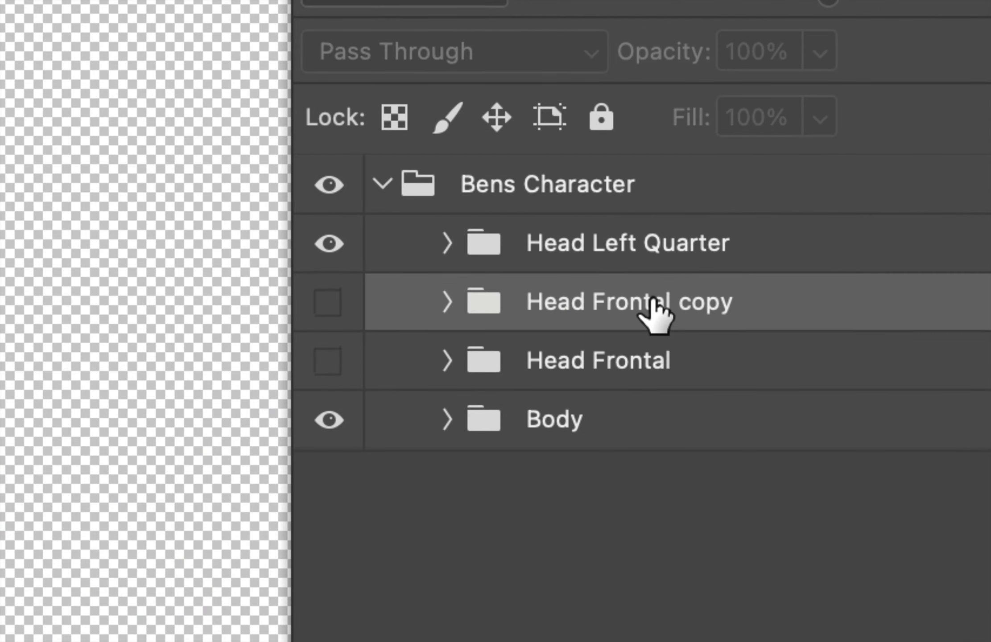
Step: Rename the duplicated head group as Head Right Quarter
double_click(709, 187)
click(621, 301)
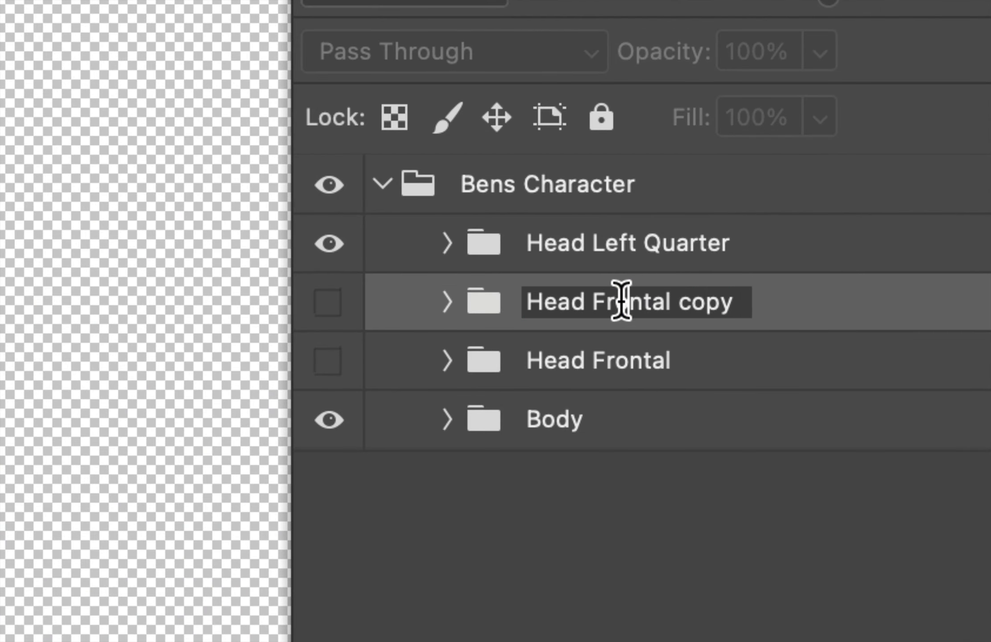
drag(602, 301, 763, 316)
key(BackSpace)
text(Right Quarter)
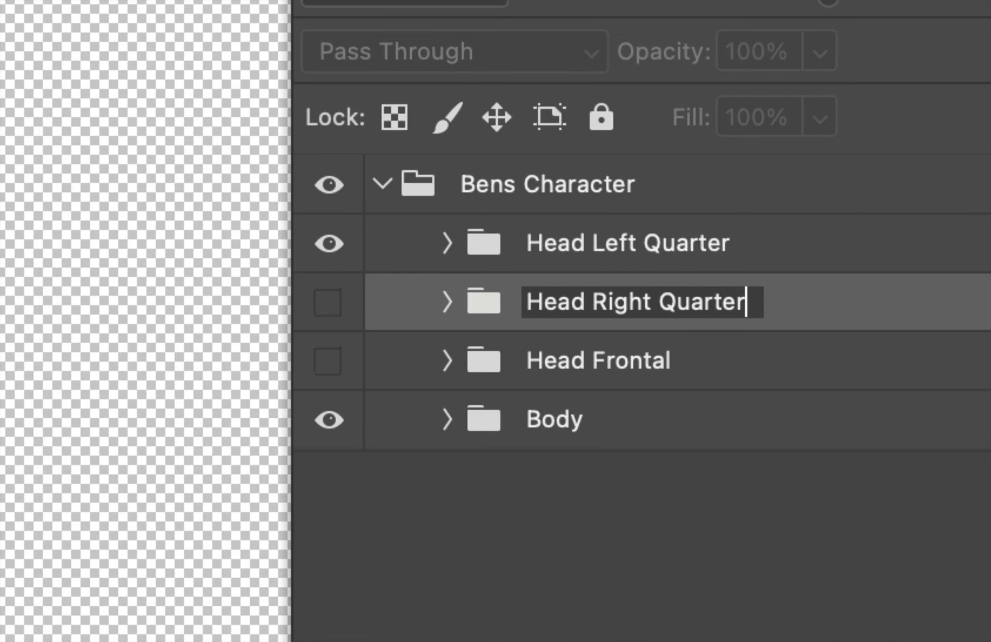
key(Return)
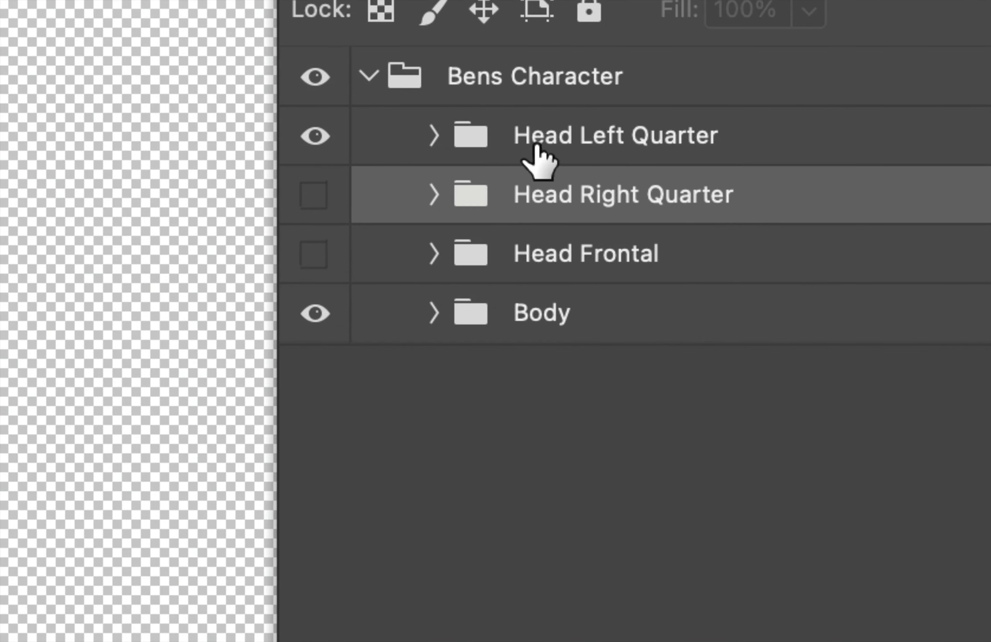
Step: Hide the Head Left Quarter group, show the Head Right Quarter group and expand its contents
click(315, 136)
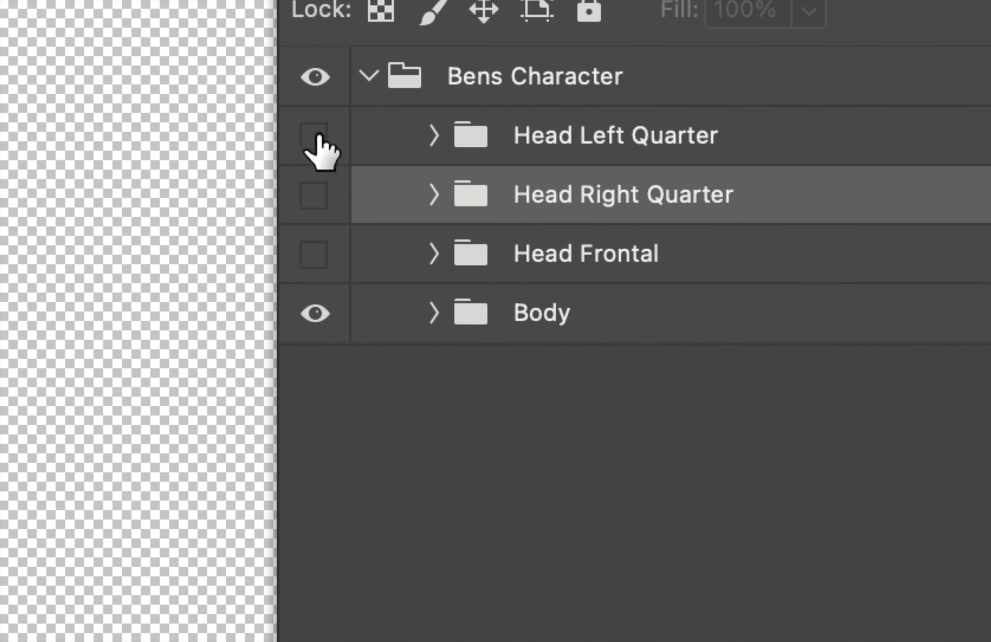
click(317, 194)
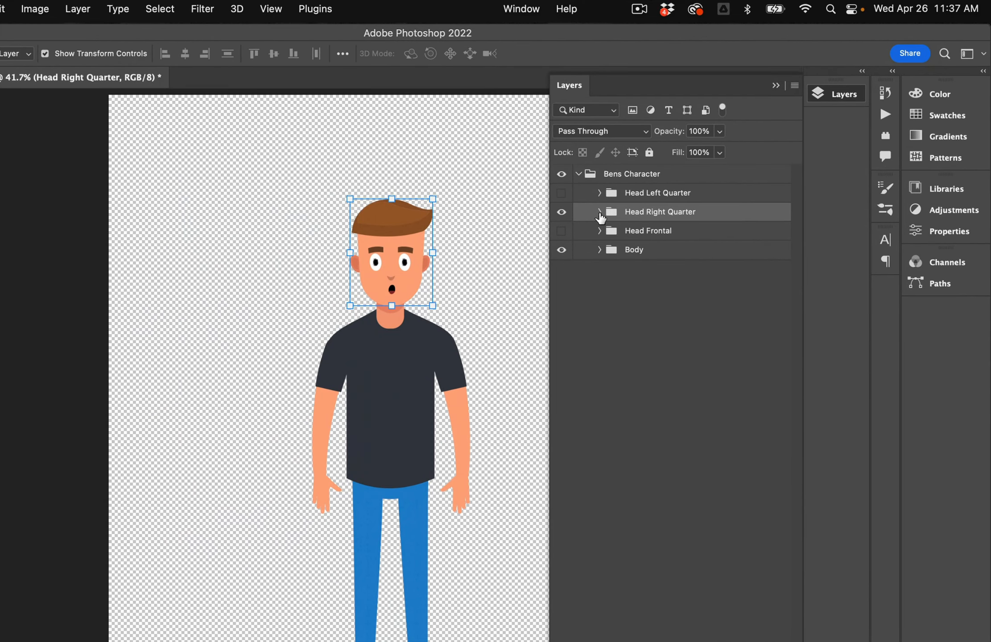
click(599, 212)
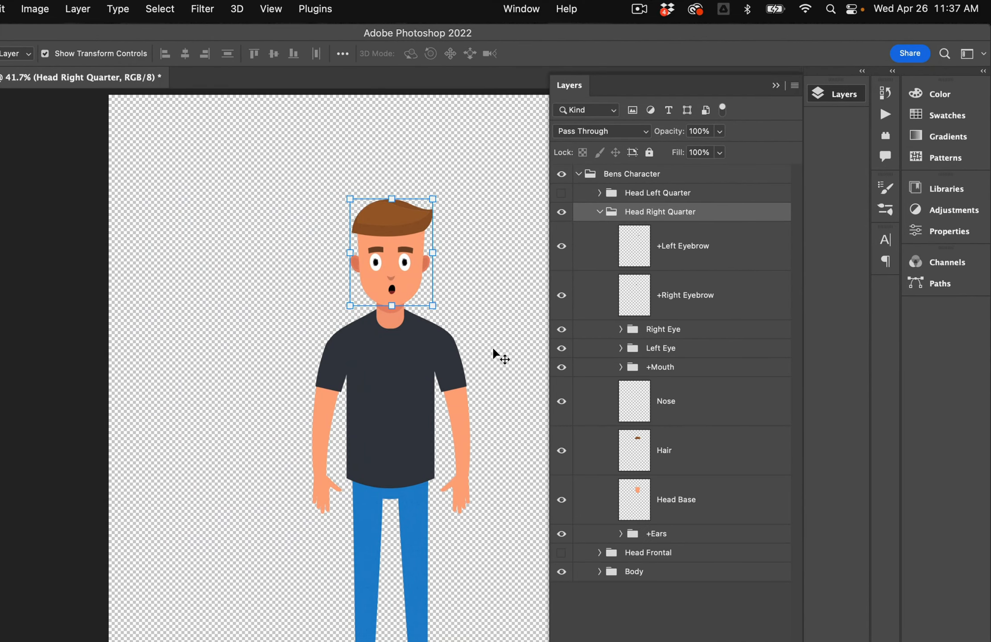
Step: Nudge the Right Eye group in Head Right Quarter rightwards, towards the edge of the face
key(super+=)
key(super+=)
key(super+=)
key(space)
drag(442, 264, 250, 487)
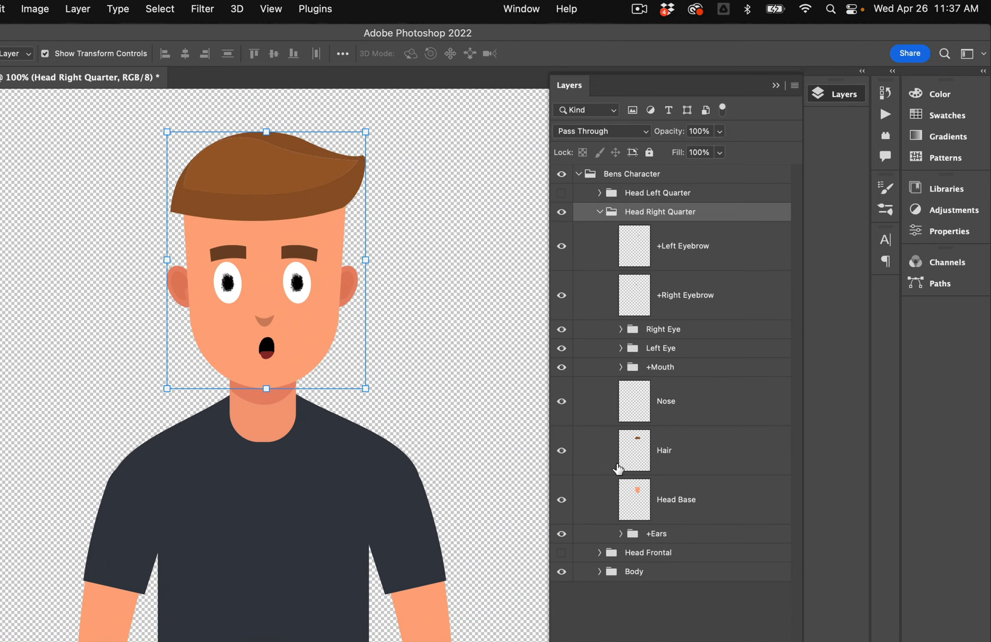
click(697, 334)
key(shift+Right)
key(shift+Right)
key(shift+Right)
key(shift+Right)
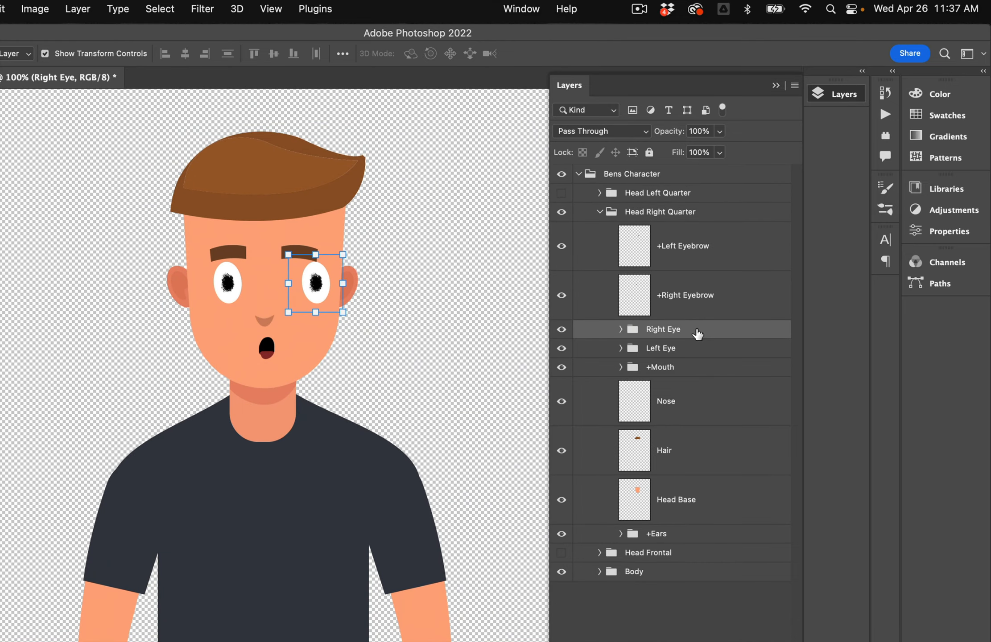
Step: Nudge the Left Eye group in Head Right Quarter rightwards, past the middle of the face towards the other eye
click(694, 355)
key(shift+Right)
key(shift+Right)
key(shift+Right)
key(shift+Right)
key(shift+Right)
key(shift+Right)
key(shift+Right)
key(shift+Right)
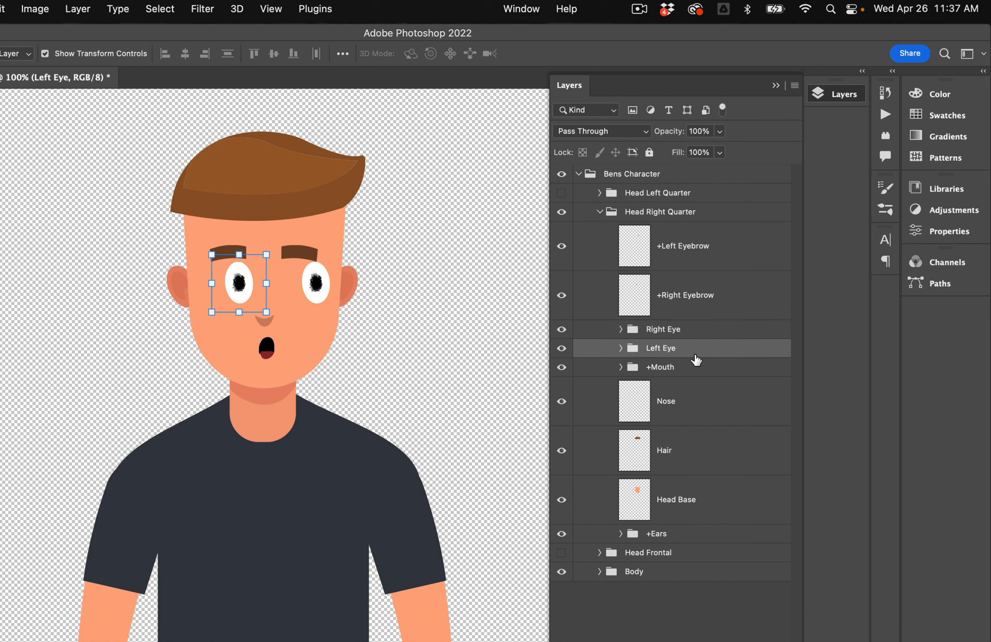
key(shift+Right)
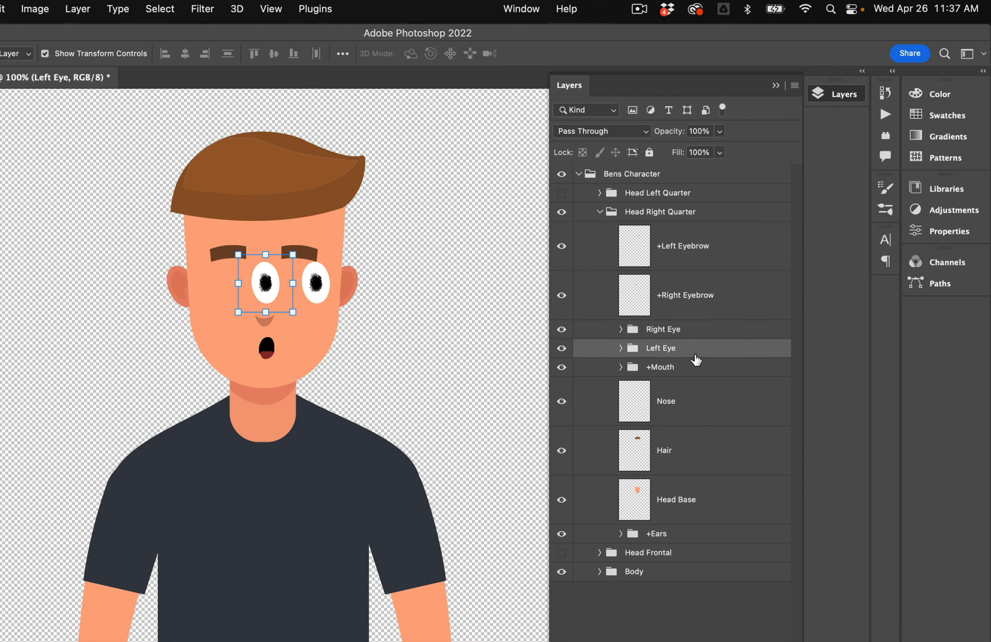
Step: Nudge the Nose layer in Head Right Quarter rightwards and slightly up so it sits between the shifted eyes
click(684, 400)
key(shift+Right)
key(shift+Right)
key(shift+Right)
key(shift+Right)
key(shift+Right)
key(shift+Right)
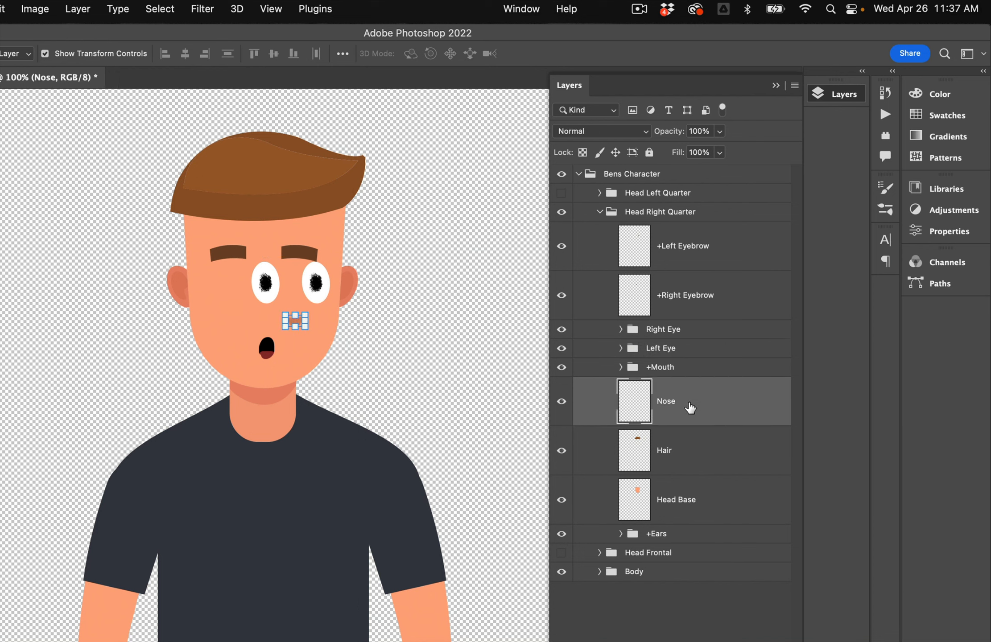
key(shift+Up)
Step: Nudge the +Left Eyebrow layer rightwards so it sits above the eye nearest the face's edge
click(731, 257)
key(shift+Right)
key(shift+Right)
key(shift+Right)
key(shift+Right)
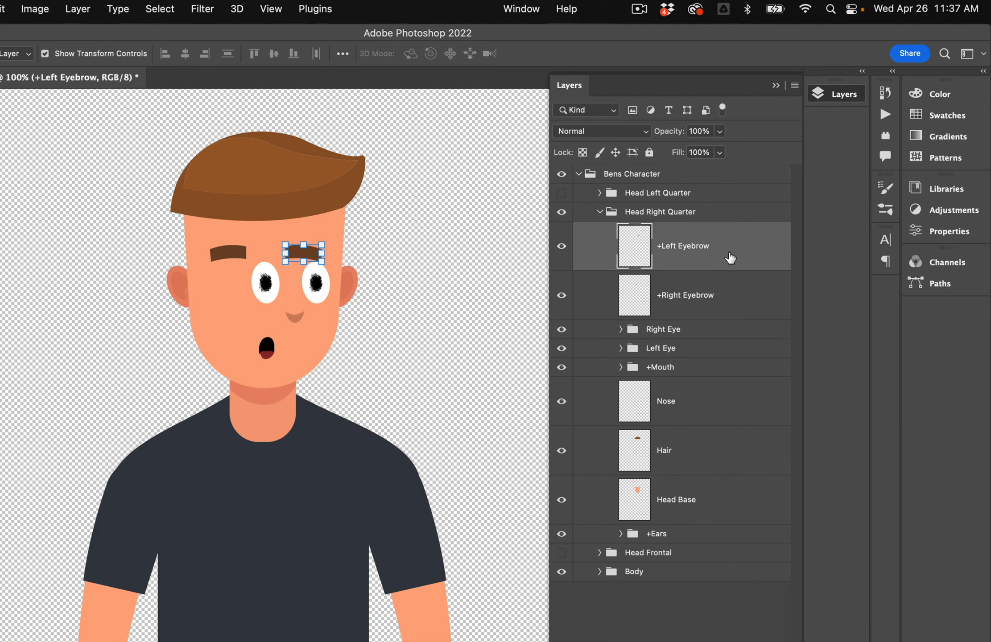
key(shift+Up)
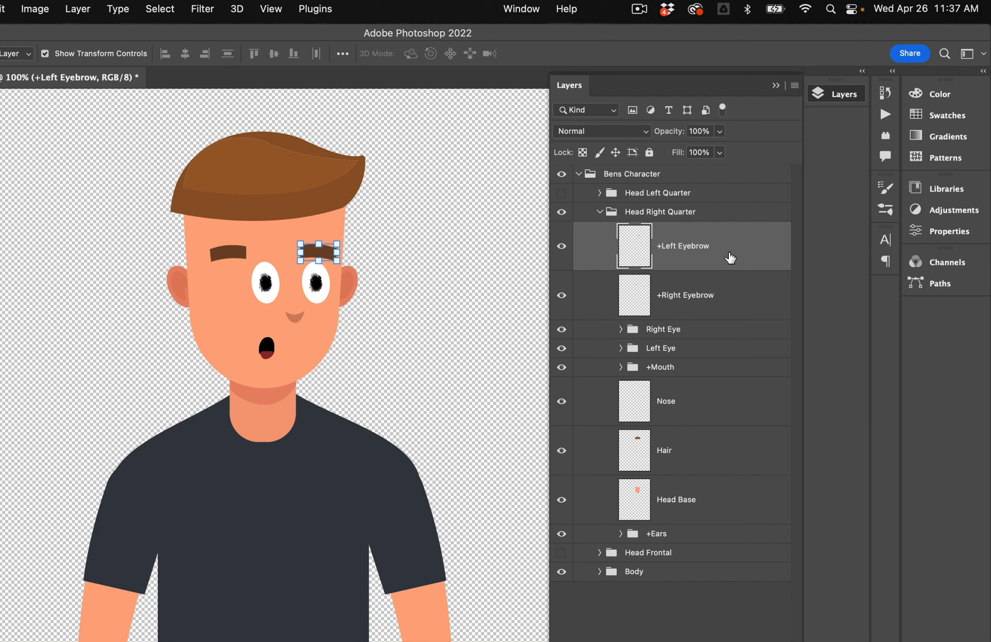
Step: Nudge the +Right Eyebrow layer rightwards so it sits above the eye nearer the middle of the face
click(733, 288)
key(shift+Right)
key(shift+Right)
key(shift+Right)
key(shift+Right)
key(shift+Right)
key(shift+Right)
key(shift+Right)
key(shift+Right)
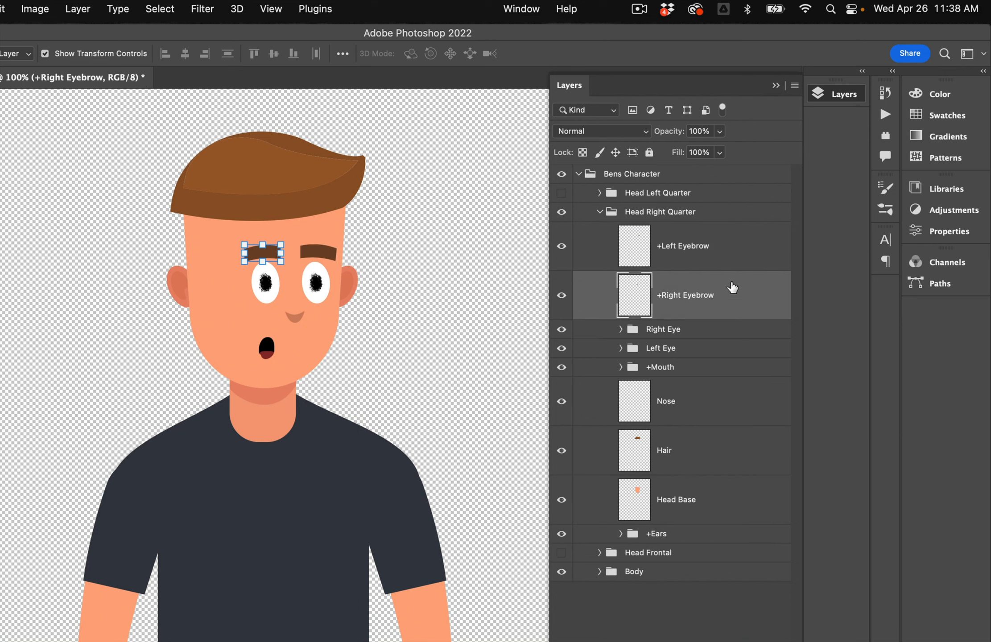
Step: Nudge the +Mouth group in Head Right Quarter rightwards until it sits under the nose
click(696, 457)
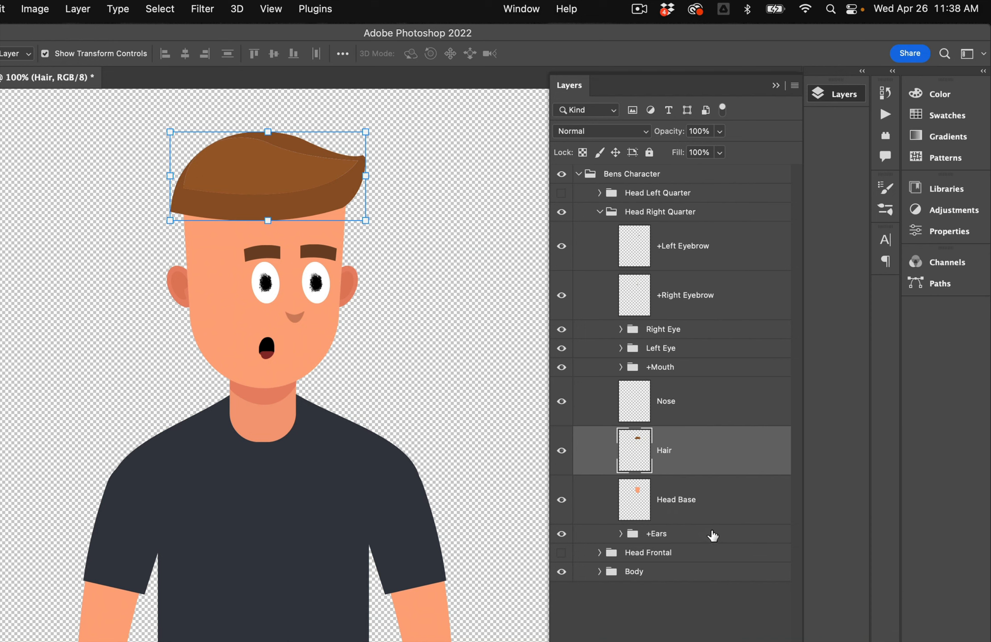
click(711, 388)
click(702, 370)
key(shift+Right)
key(shift+Right)
key(shift+Right)
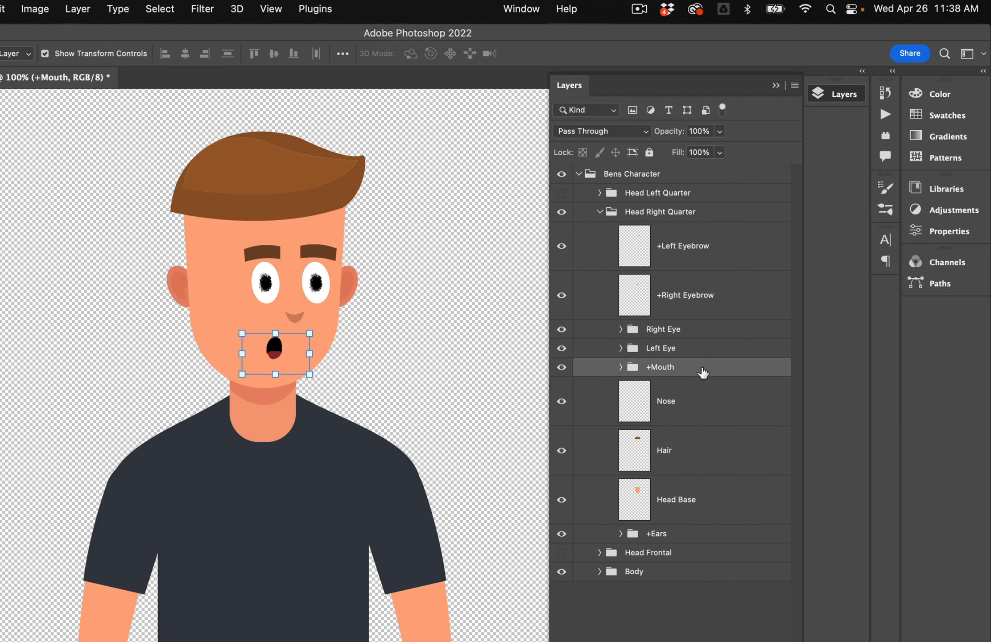
key(shift+Right)
key(shift+Right)
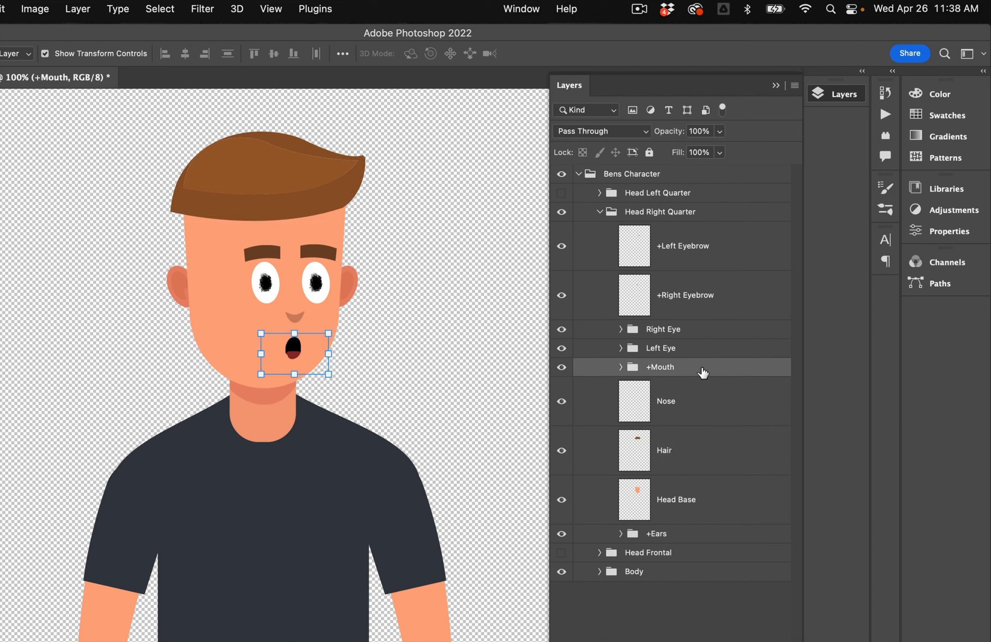
Step: Expand the +Ears group and nudge the Left Ear leftwards so it is mostly tucked behind the head
click(620, 534)
click(713, 579)
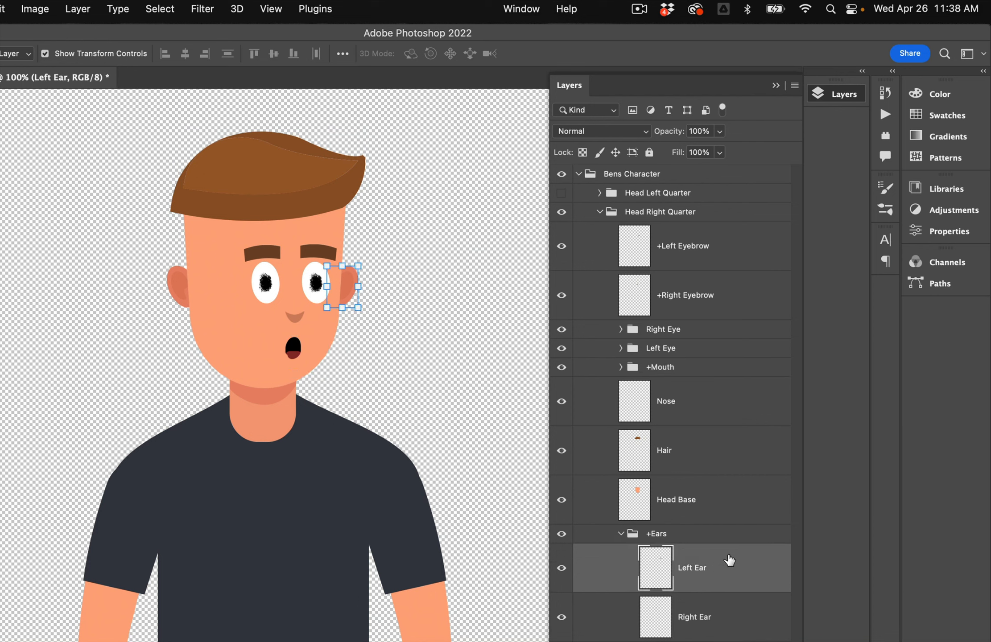
key(shift+Left)
key(shift+Left)
key(shift+Left)
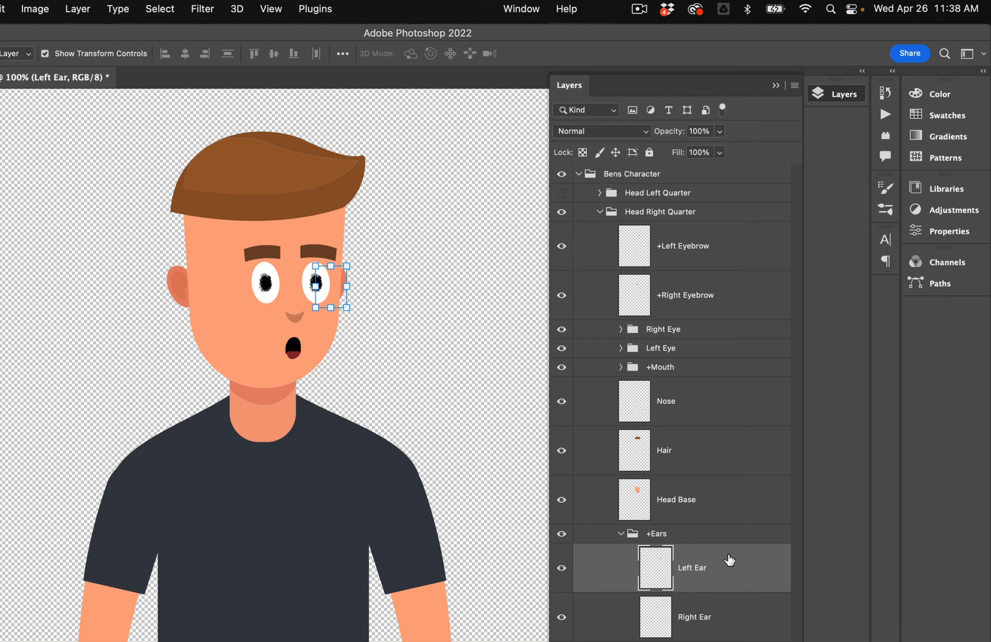
Step: Move the Right Ear layer out of +Ears to just above Head Base and nudge it rightwards onto the face
click(712, 626)
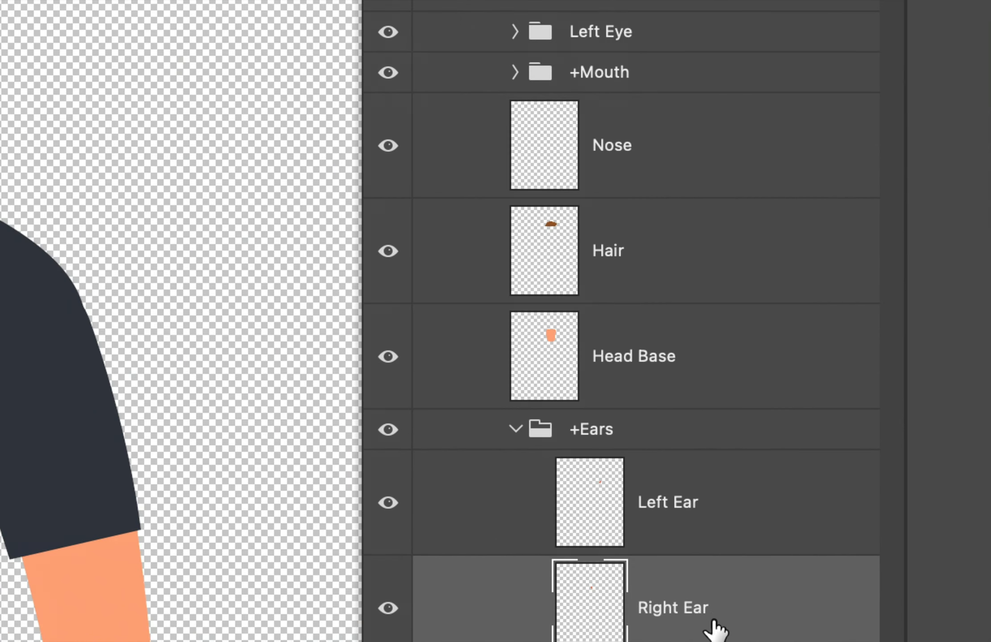
drag(713, 621, 674, 320)
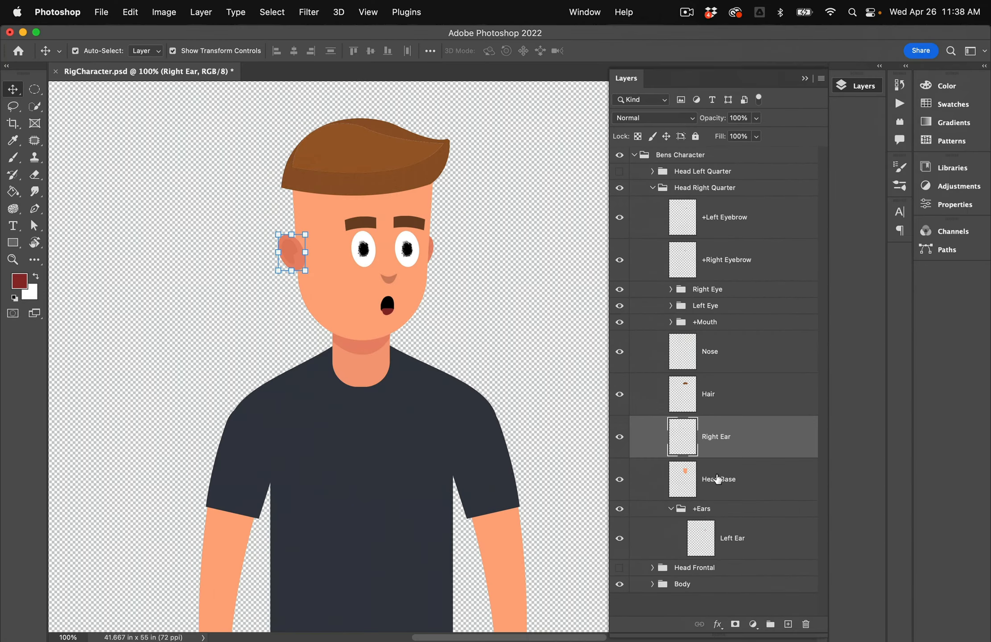
key(shift+Right)
key(shift+Right)
key(shift+Right)
key(shift+Right)
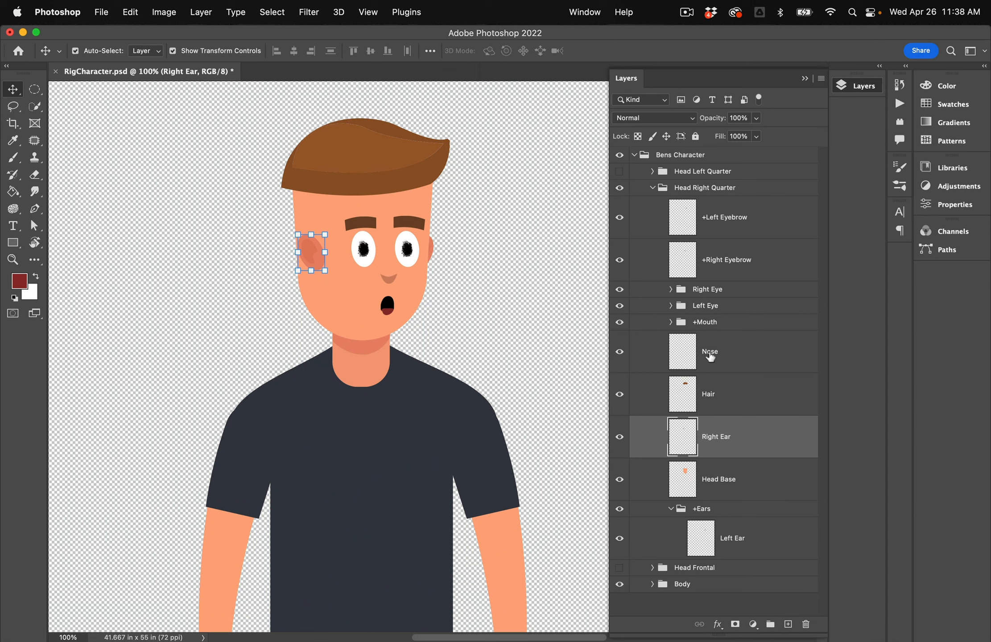
Step: Distort the Hair layer by its corners so it narrows to the head's width and suits the turned view
click(718, 392)
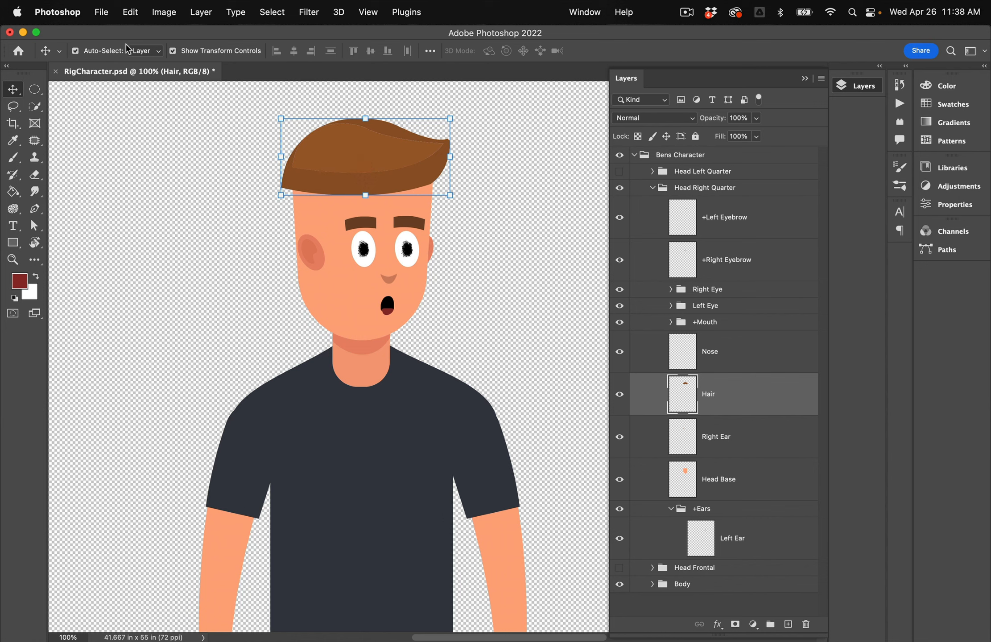
click(131, 12)
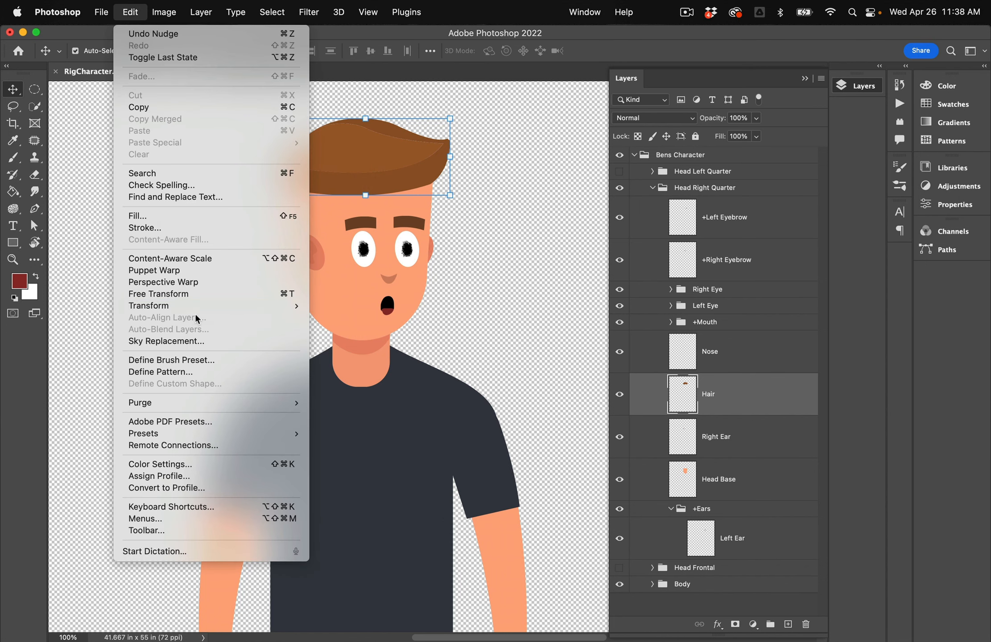
mouse_move(195, 306)
click(336, 360)
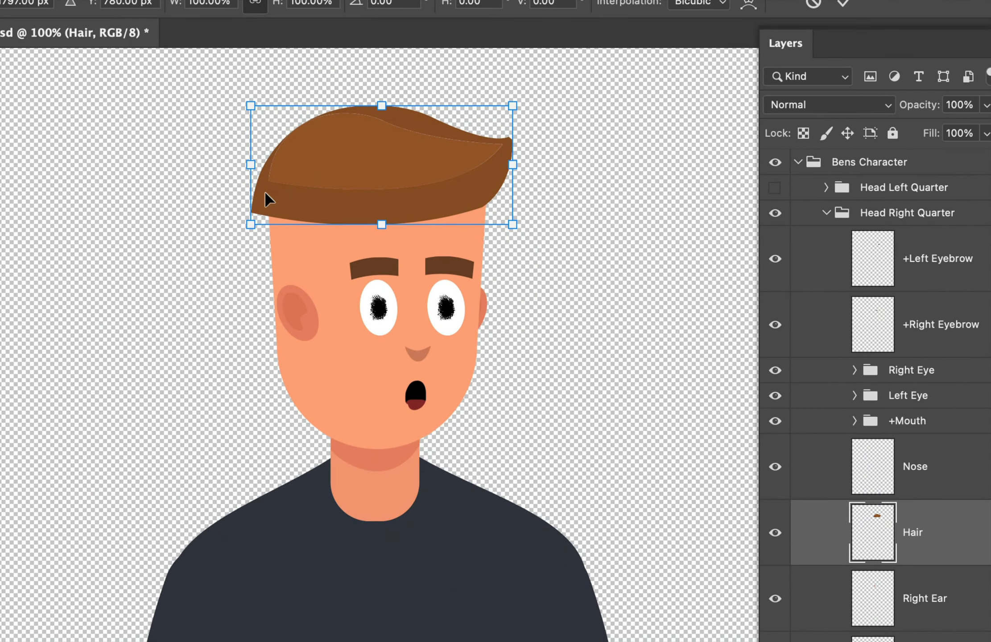
drag(251, 225, 270, 228)
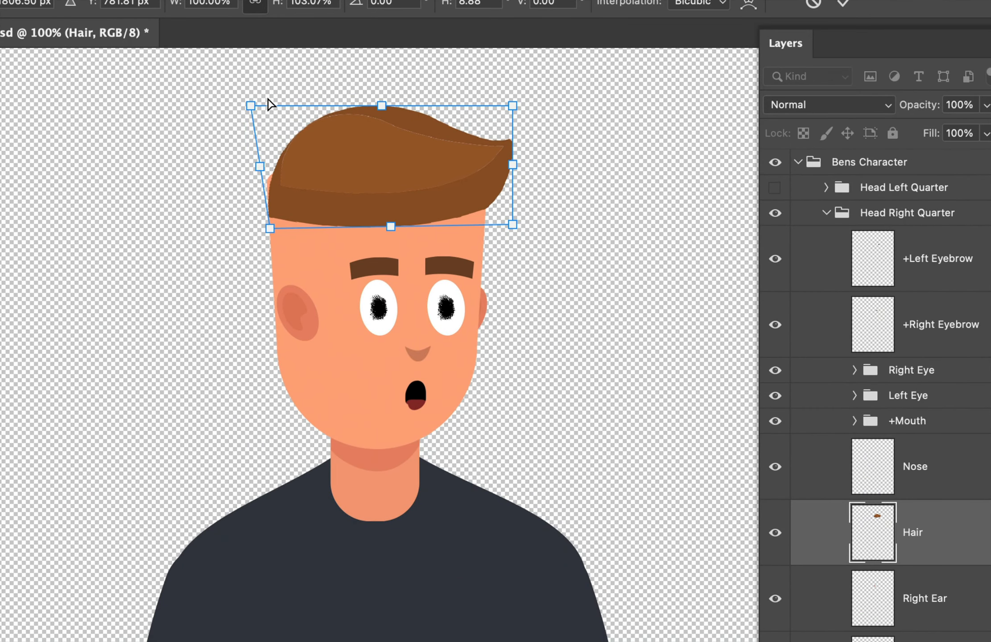
drag(251, 106, 219, 108)
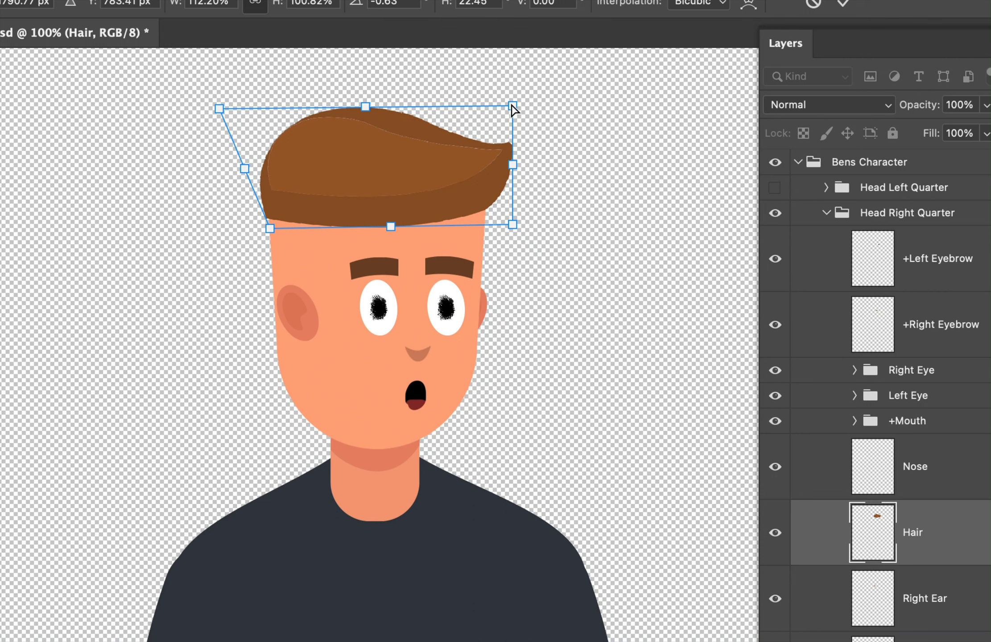
drag(513, 107, 463, 108)
drag(512, 224, 525, 216)
drag(492, 162, 485, 169)
key(Return)
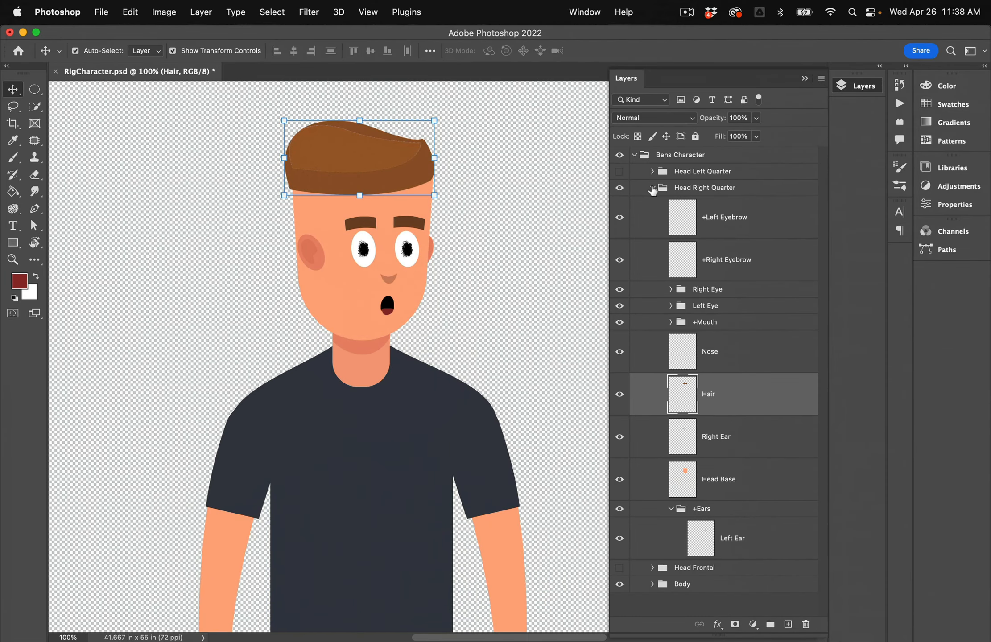
Step: Collapse and hide Head Right Quarter, show and select Head Frontal, and save the document
click(652, 188)
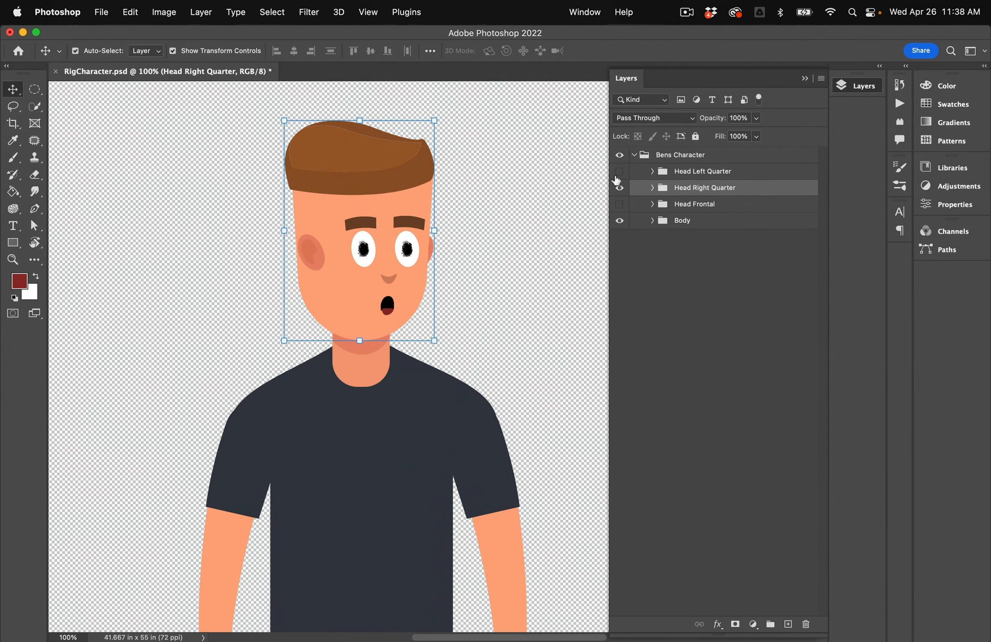
click(620, 188)
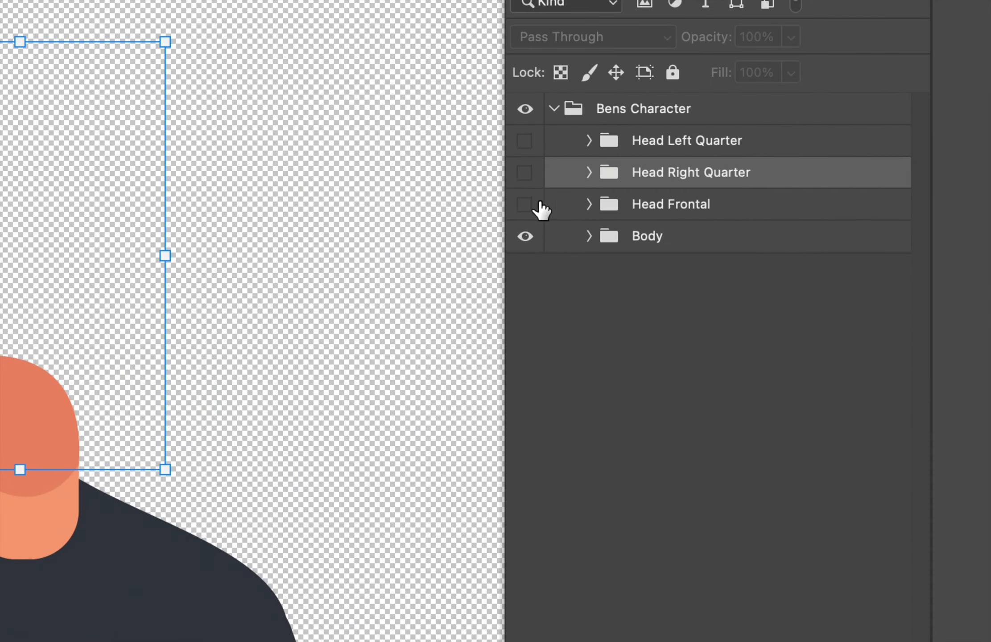
click(619, 204)
click(694, 208)
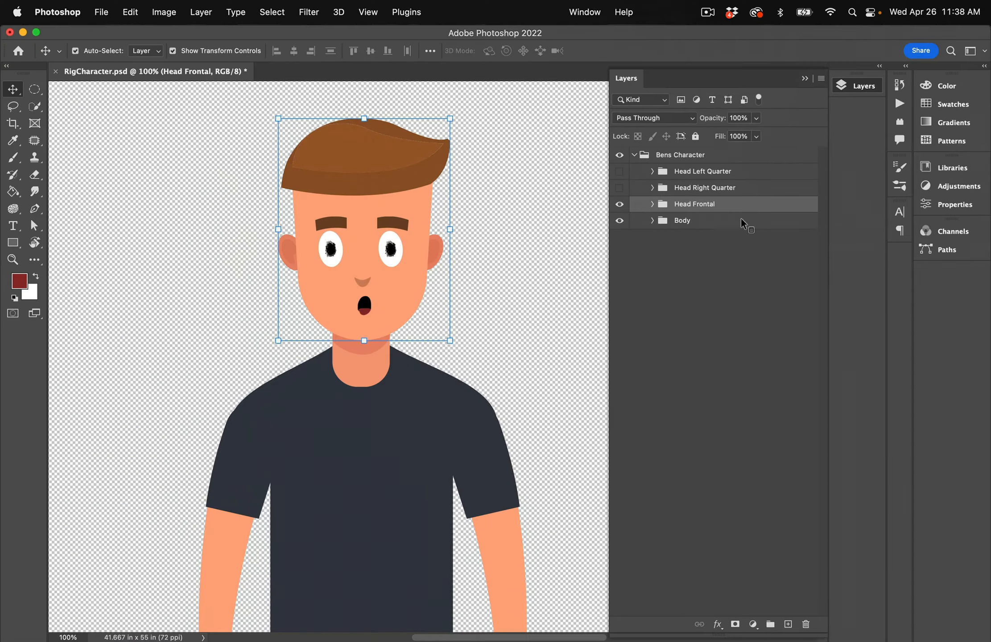
key(super+s)
Step: Switch to Character Animator and group Head Left Quarter, Head Right Quarter and Head Frontal in the RigCharacter puppet
key(ctrl+Up)
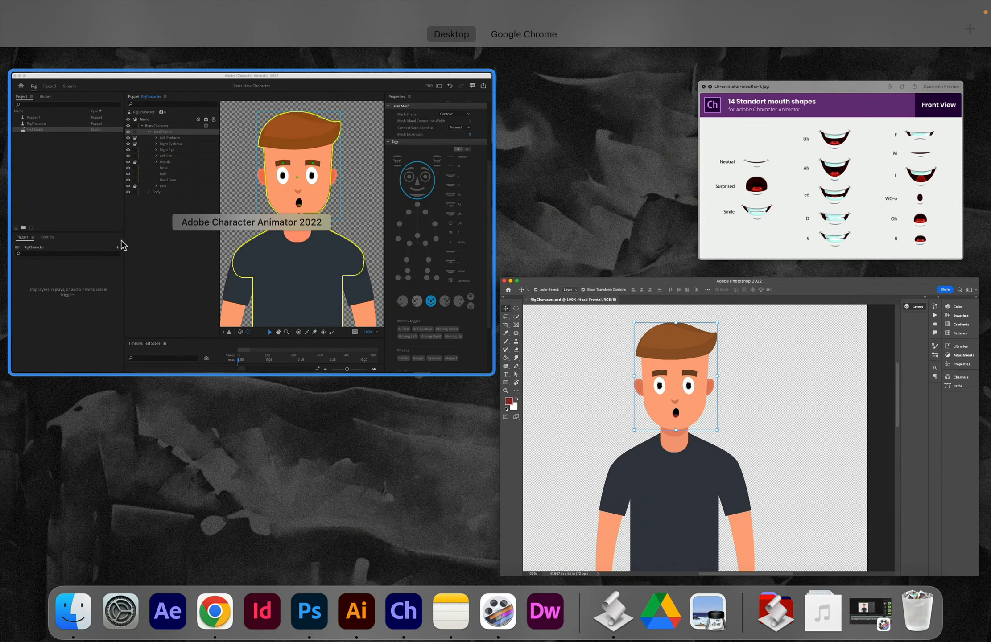
click(203, 295)
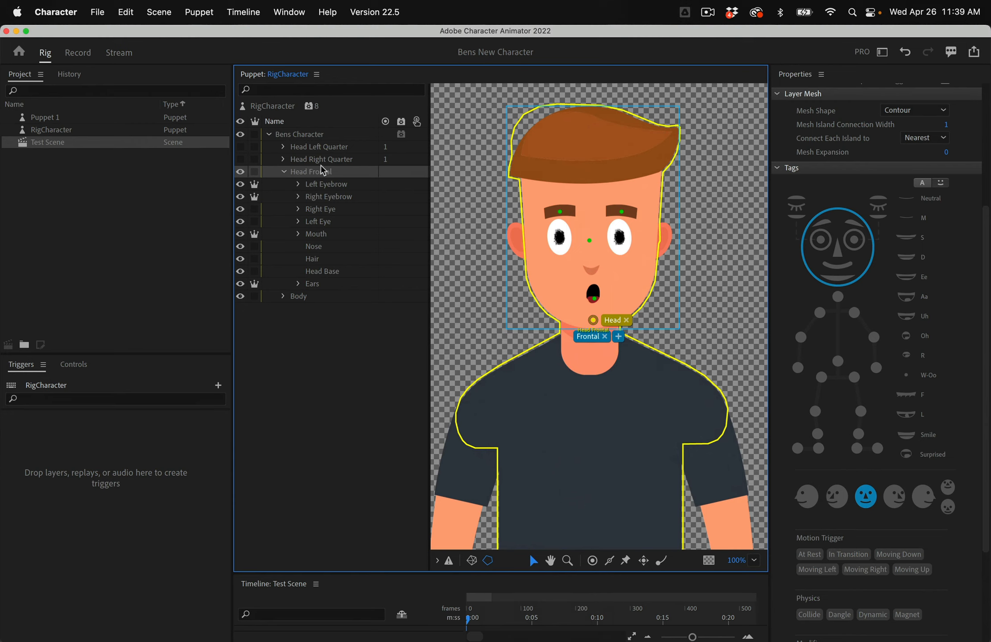
click(284, 171)
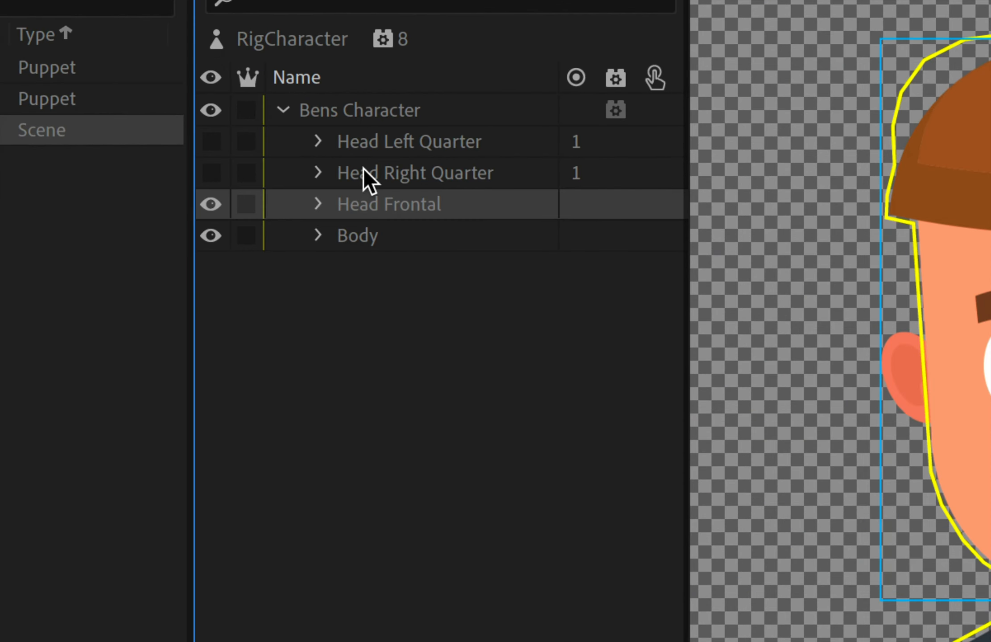
shift+click(301, 144)
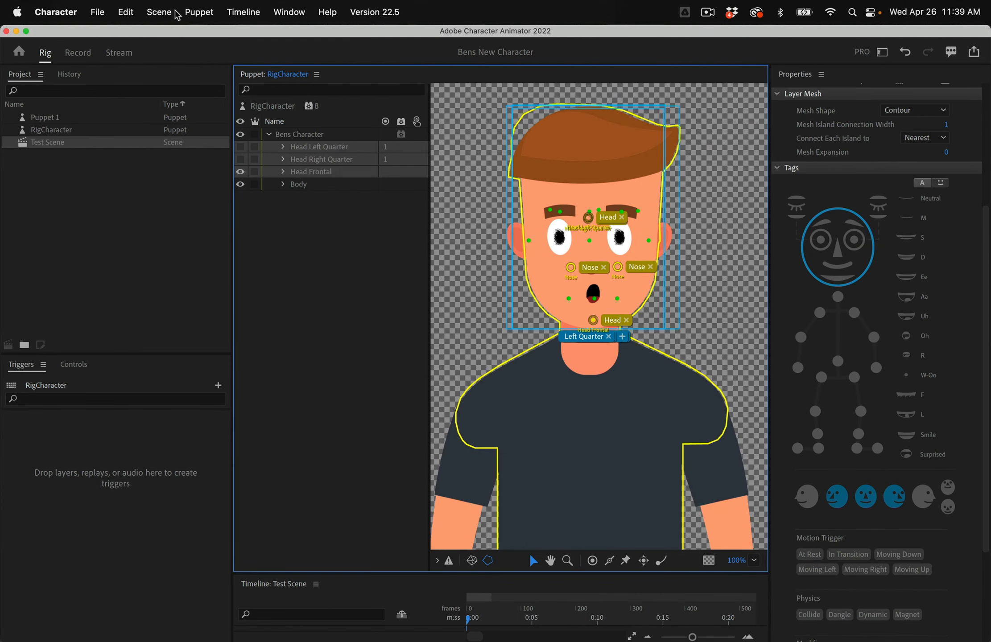
click(201, 12)
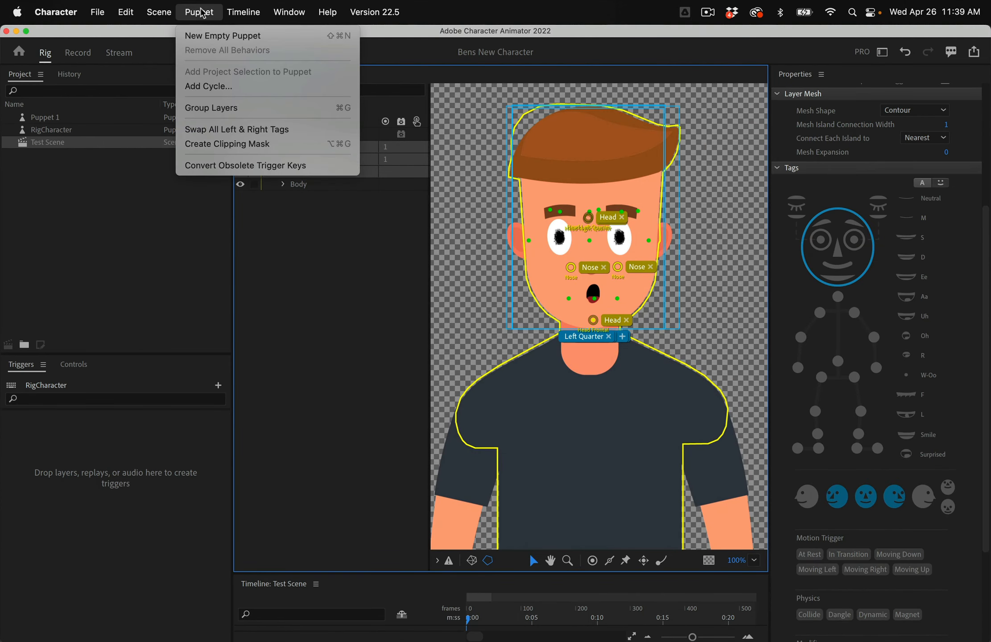
click(211, 112)
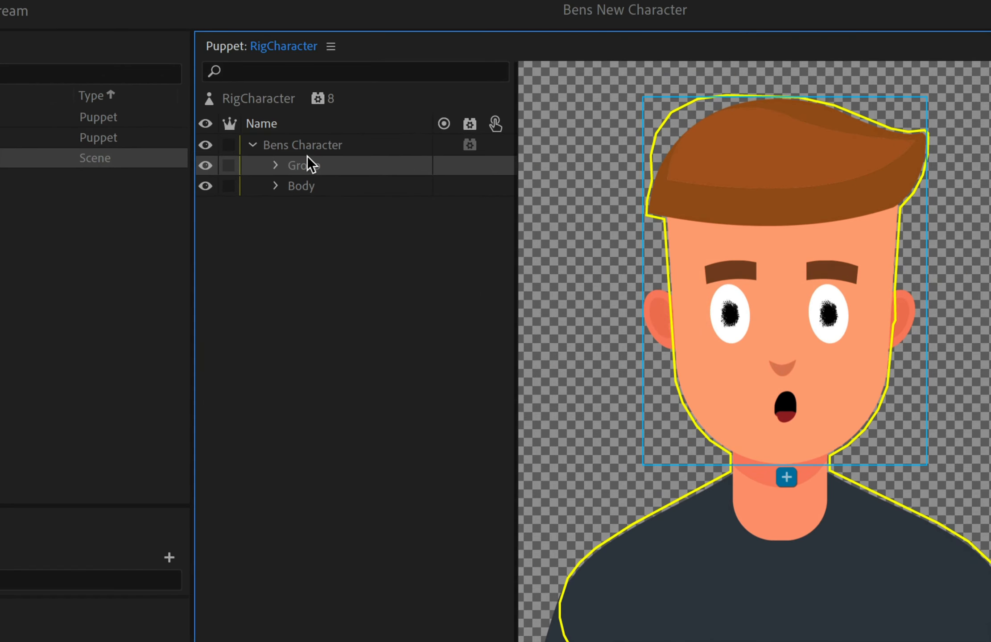
Step: Rename the new group containing the three head views as Head
right_click(303, 148)
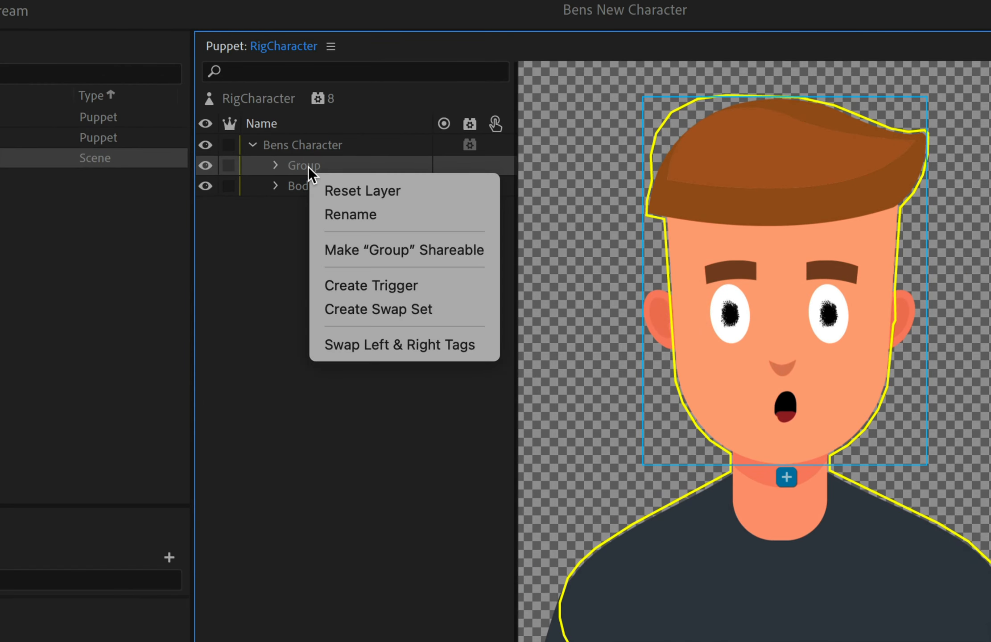
click(339, 217)
text(Head)
key(Return)
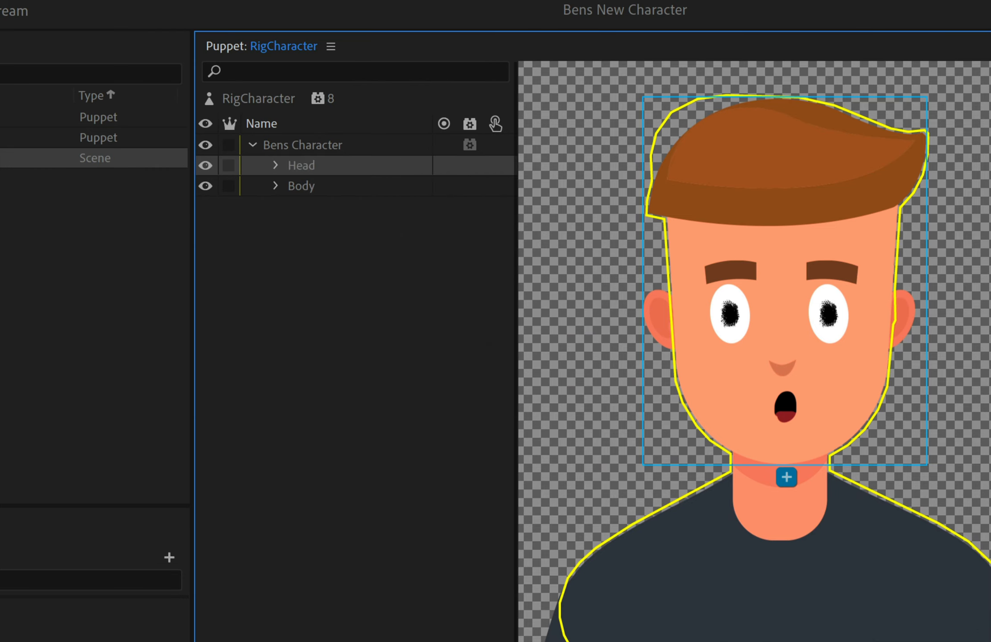
Step: Expand the Head group and check the view tags of Head Left Quarter, Head Right Quarter and Head Frontal
click(275, 164)
click(276, 164)
click(276, 164)
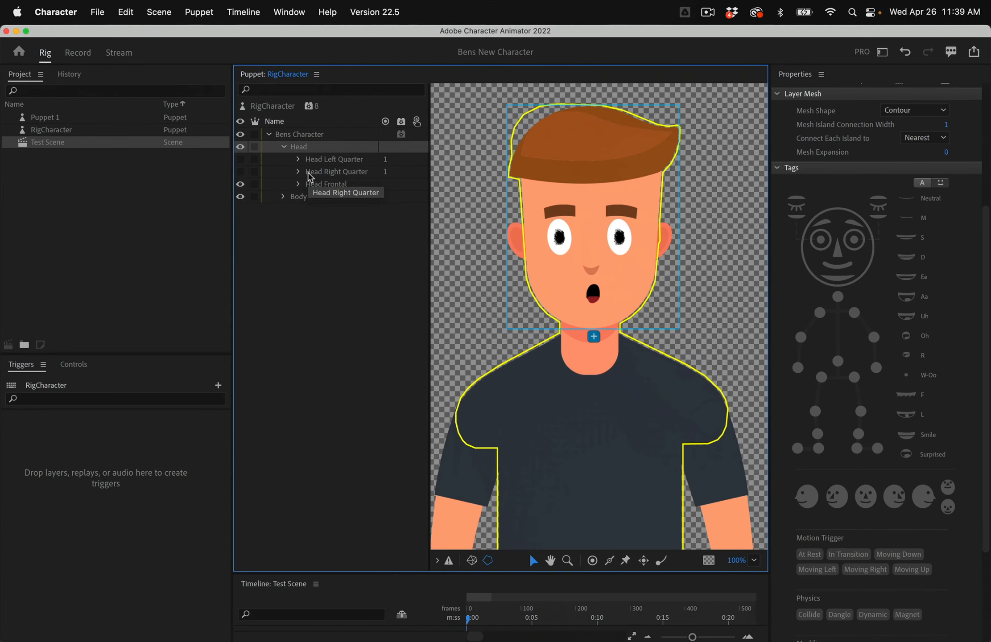
click(349, 188)
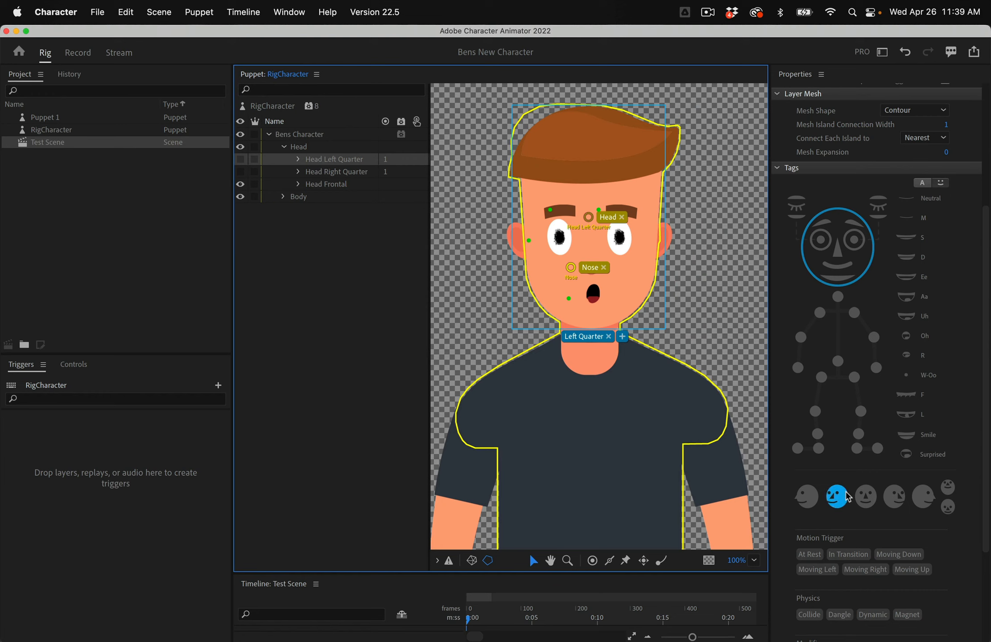
click(353, 173)
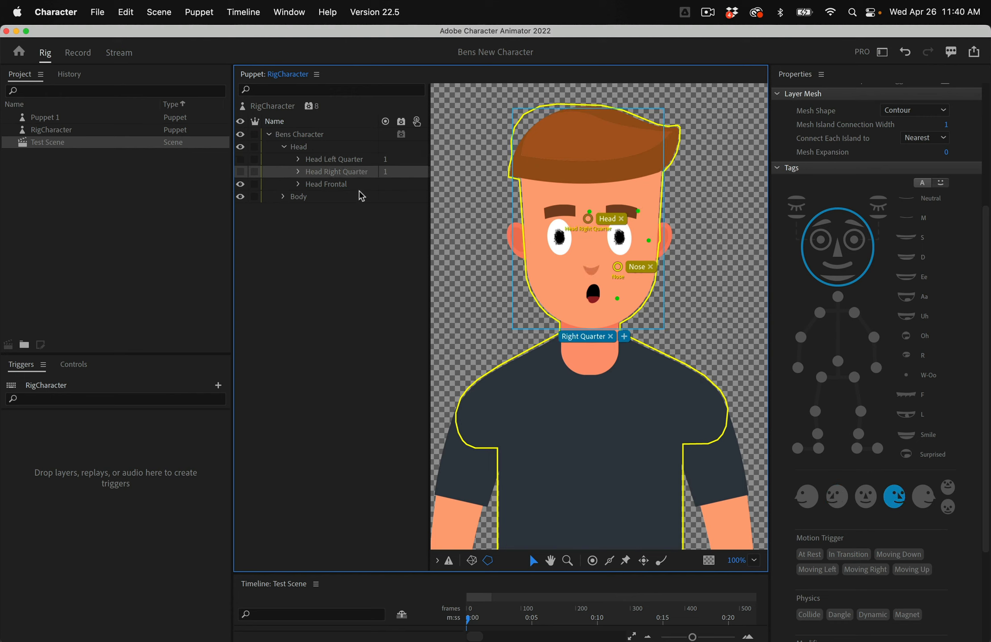
click(350, 185)
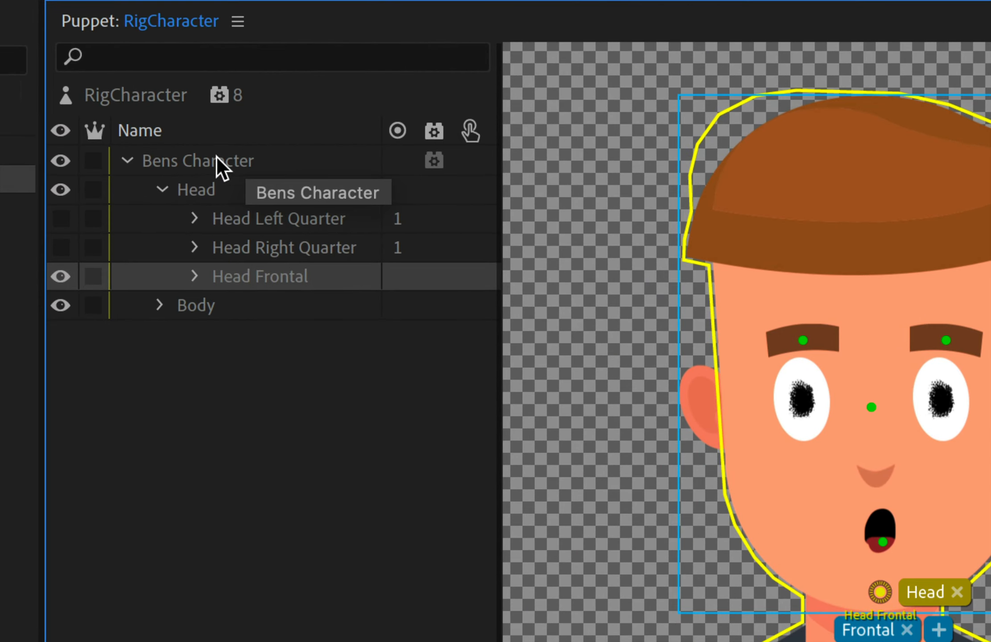
Step: Add the Head & Body Turner behavior to the Bens Character layer and preview the head turns in the recording workspace
click(284, 135)
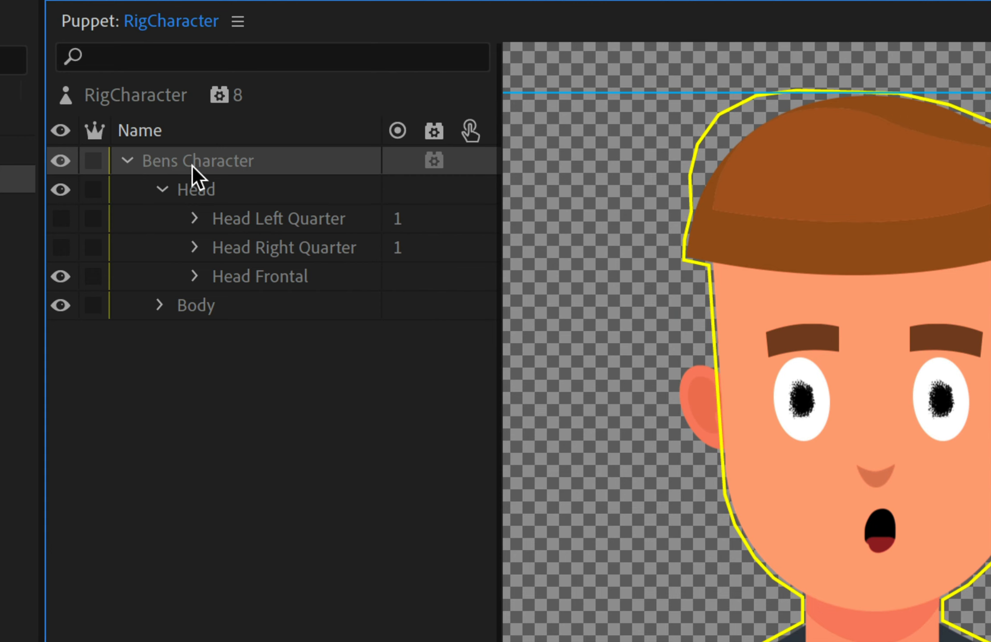
click(434, 160)
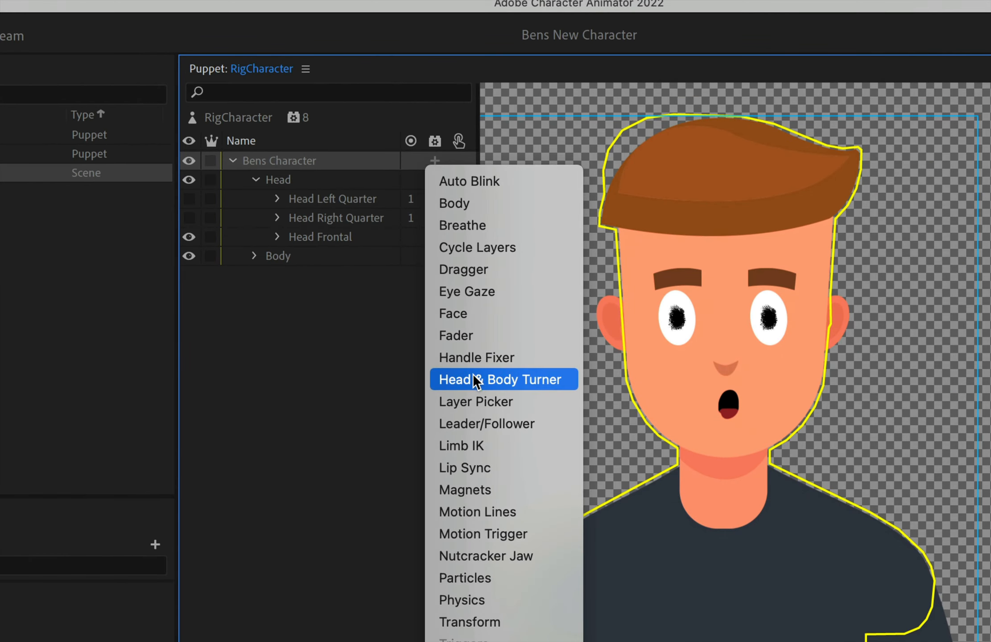
click(478, 377)
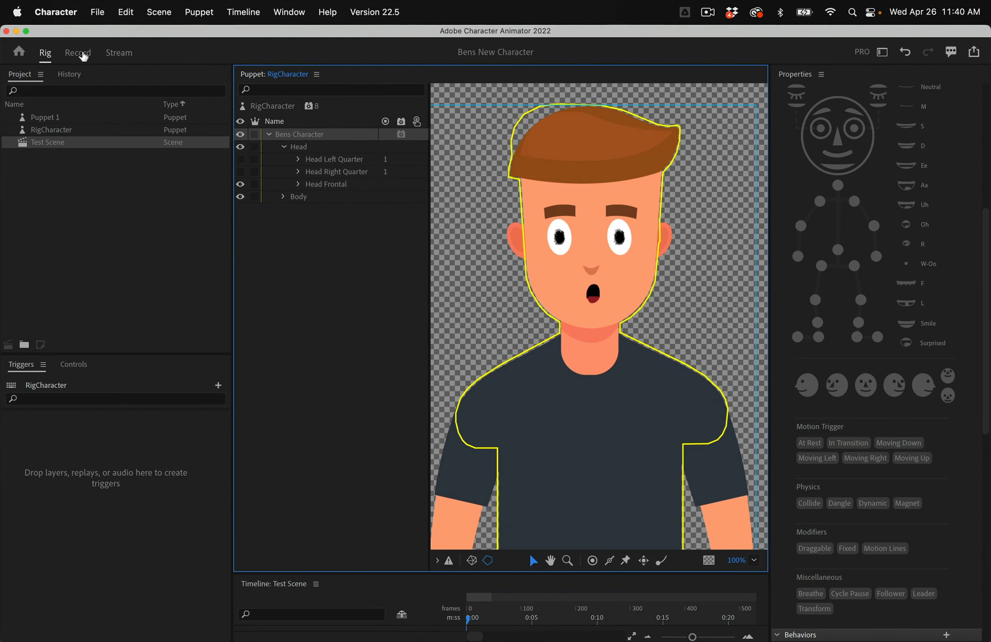
click(78, 53)
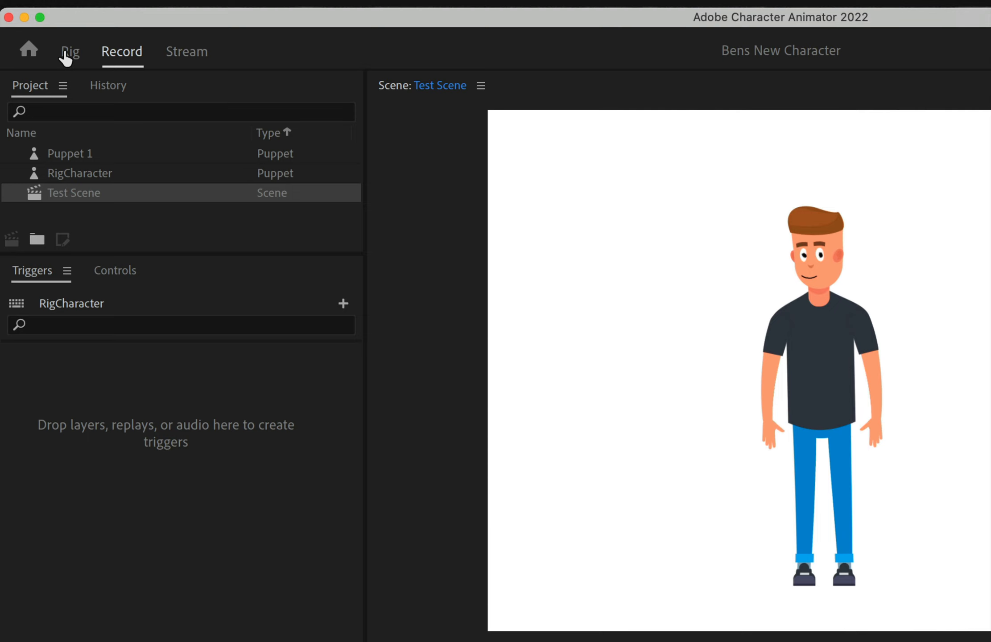
Step: Return to rigging and make the Right Eye and Left Eye layers inside Head Frontal independent
click(66, 51)
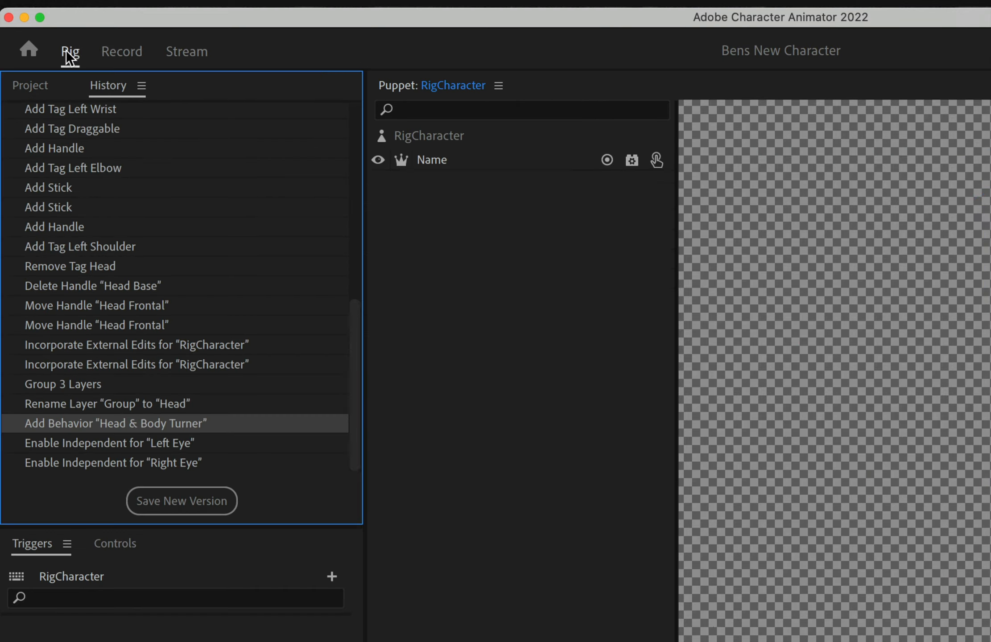
click(23, 86)
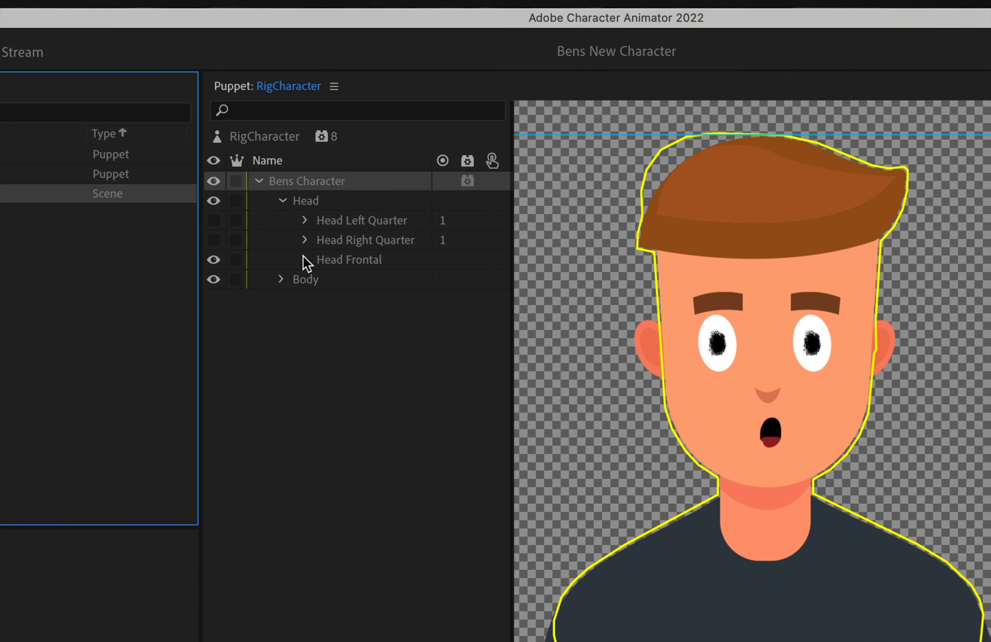
click(503, 259)
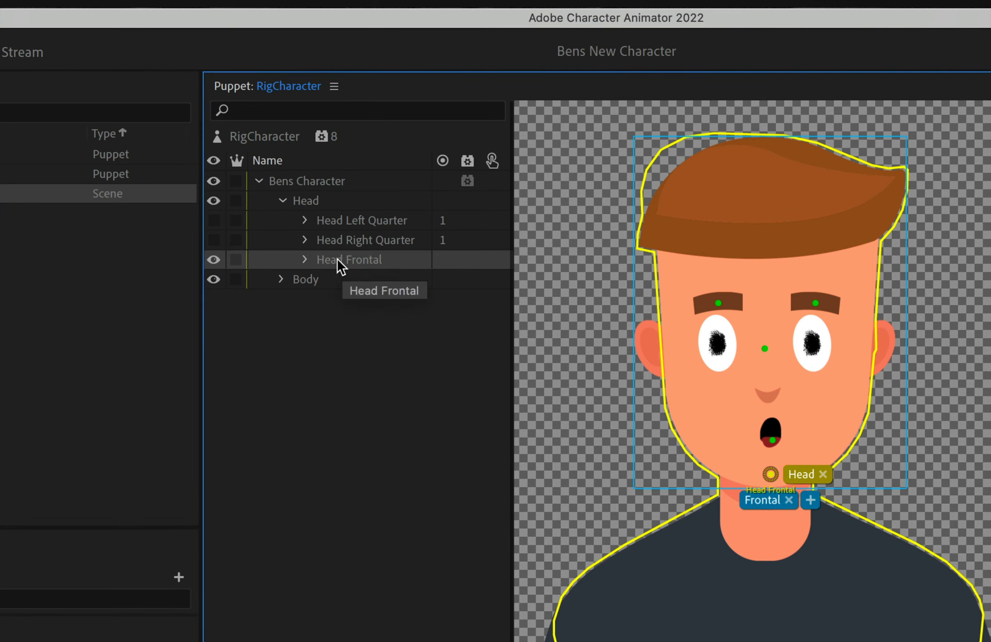
click(301, 259)
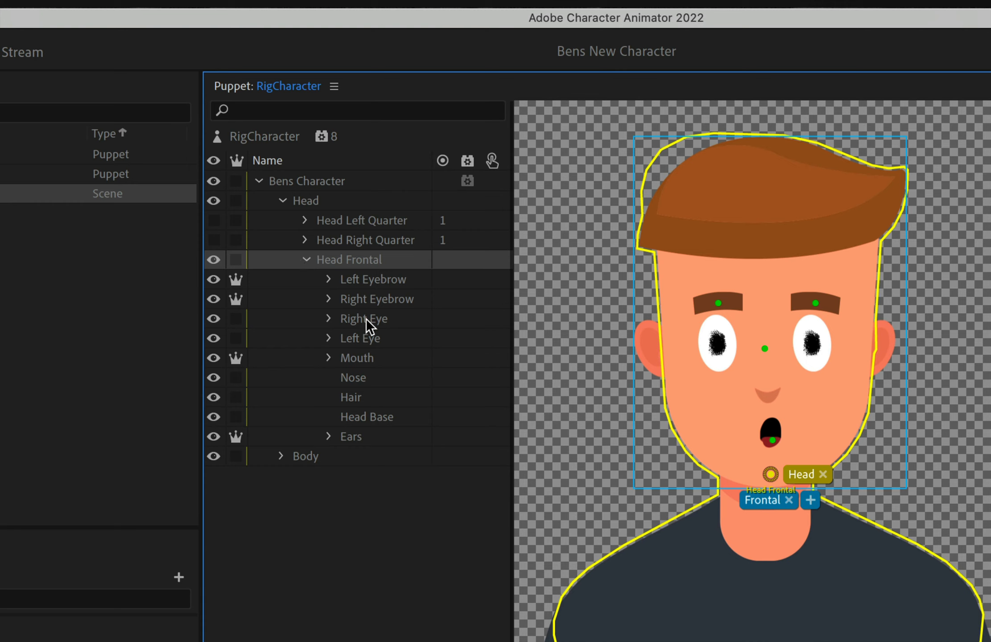
click(390, 320)
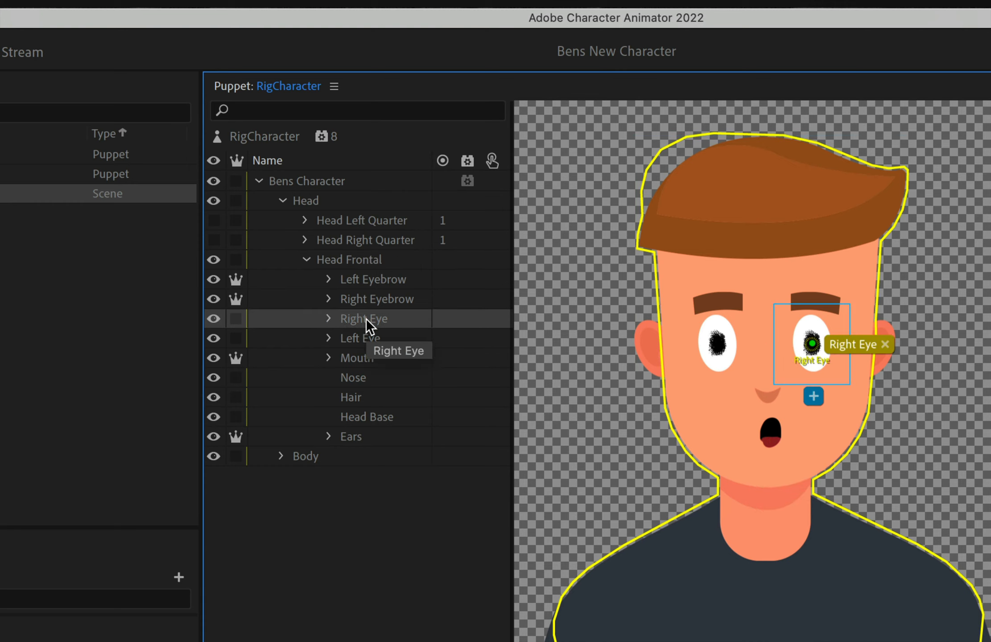
click(235, 319)
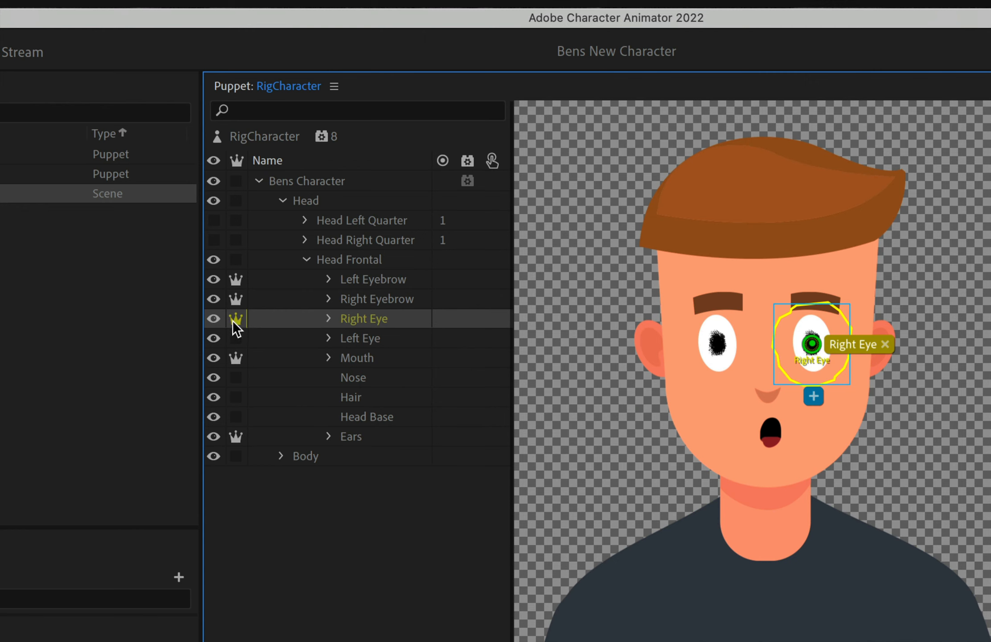
click(377, 339)
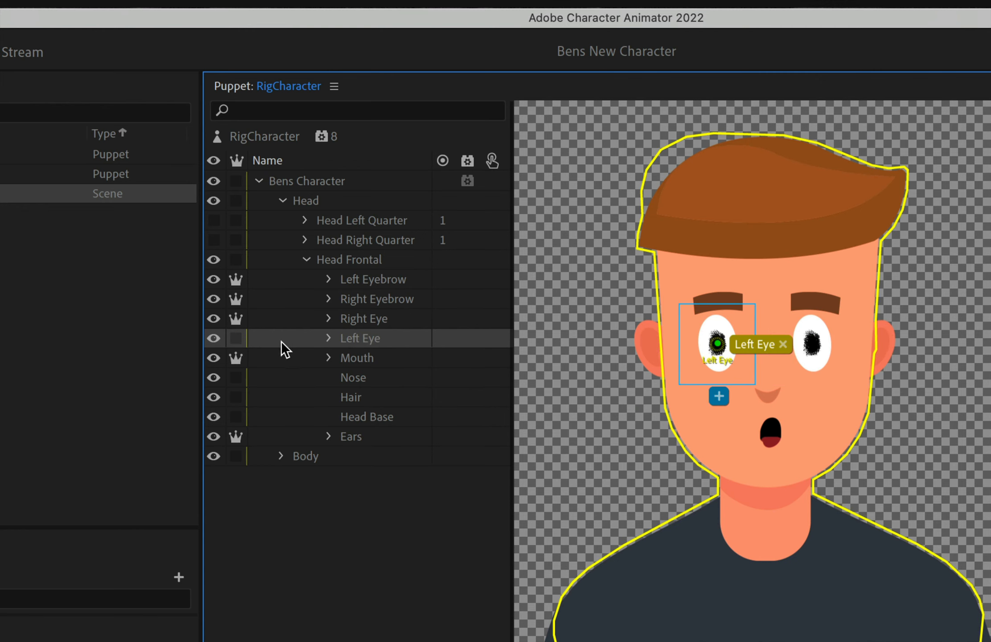
click(235, 338)
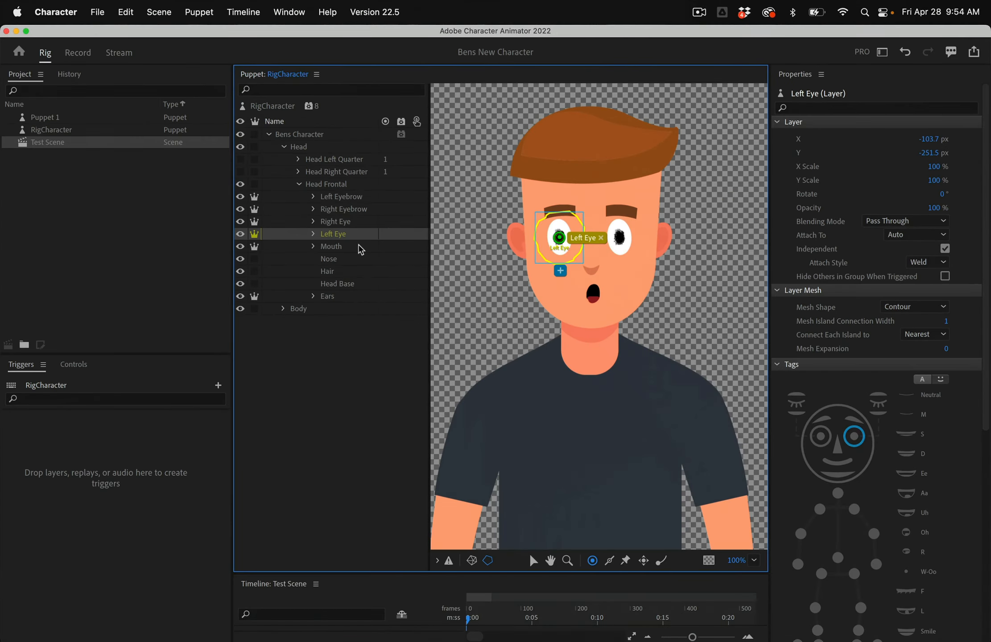
Step: Switch to the recording workspace and turn on webcam body tracking for RigCharacter
click(79, 54)
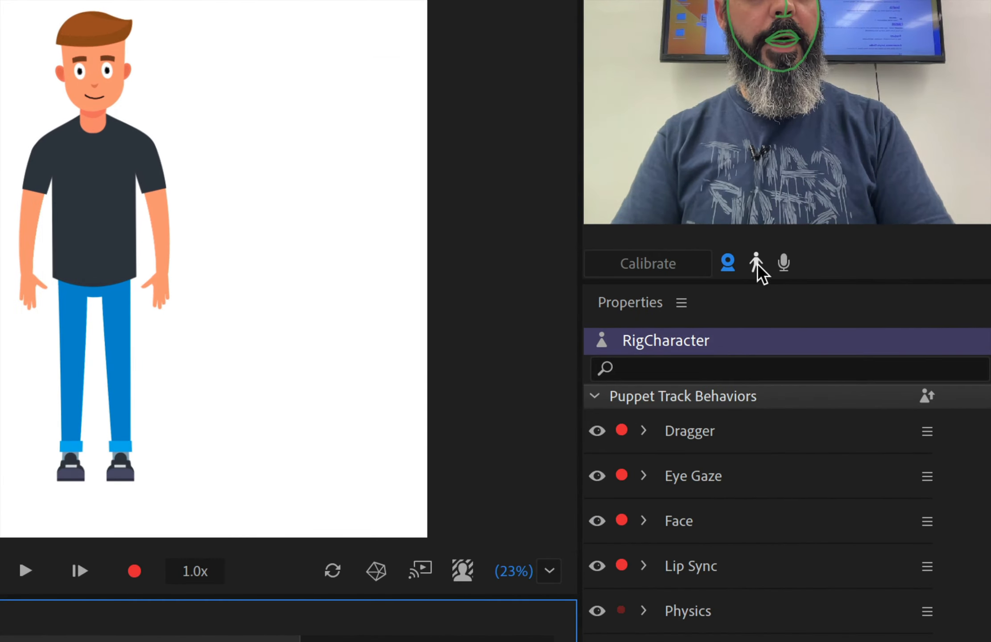
click(756, 263)
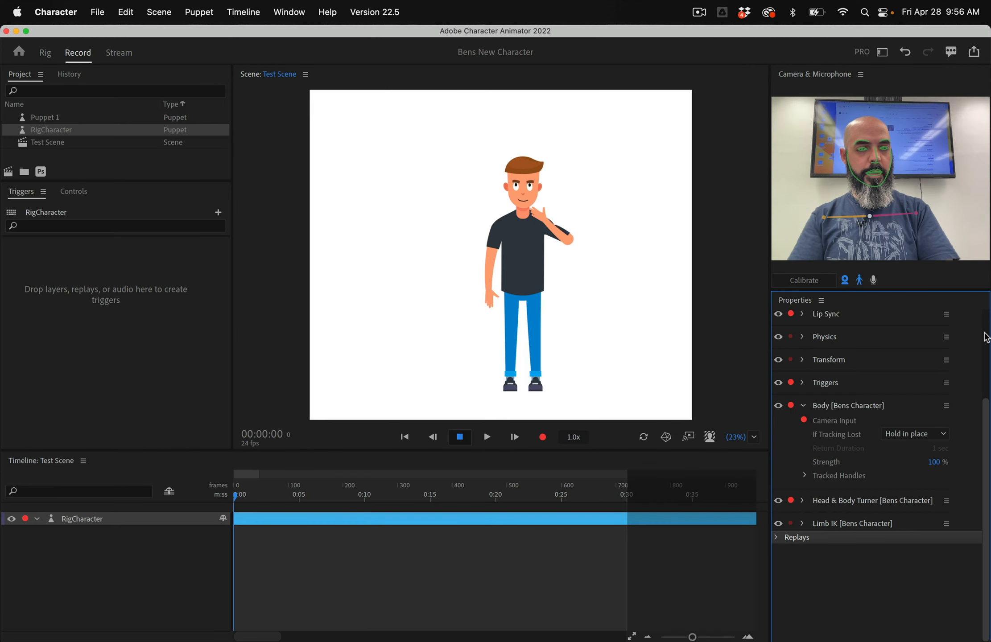
scroll(985, 336, up, 4)
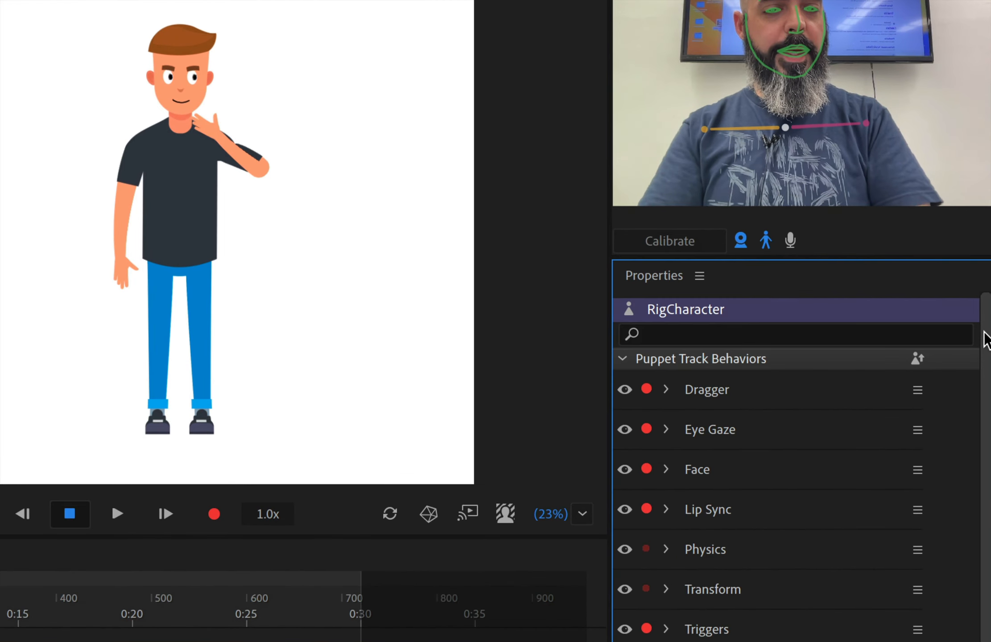
Step: Enable Left Shoulder, Left Elbow, Right Shoulder and Right Elbow as tracked handles in the Body behavior, keeping both wrists tracked
scroll(869, 433, down, 5)
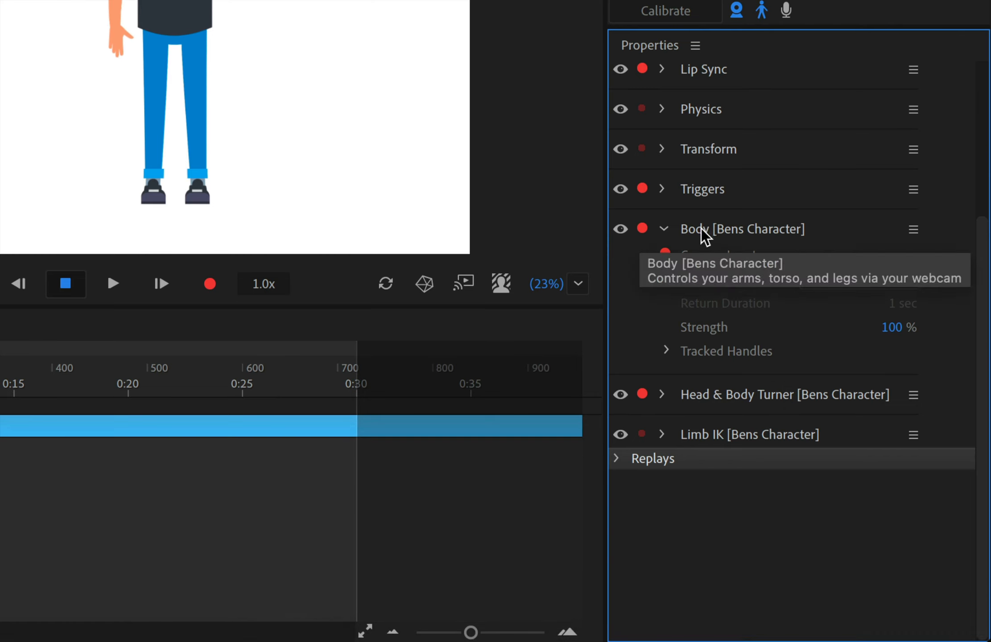
click(665, 351)
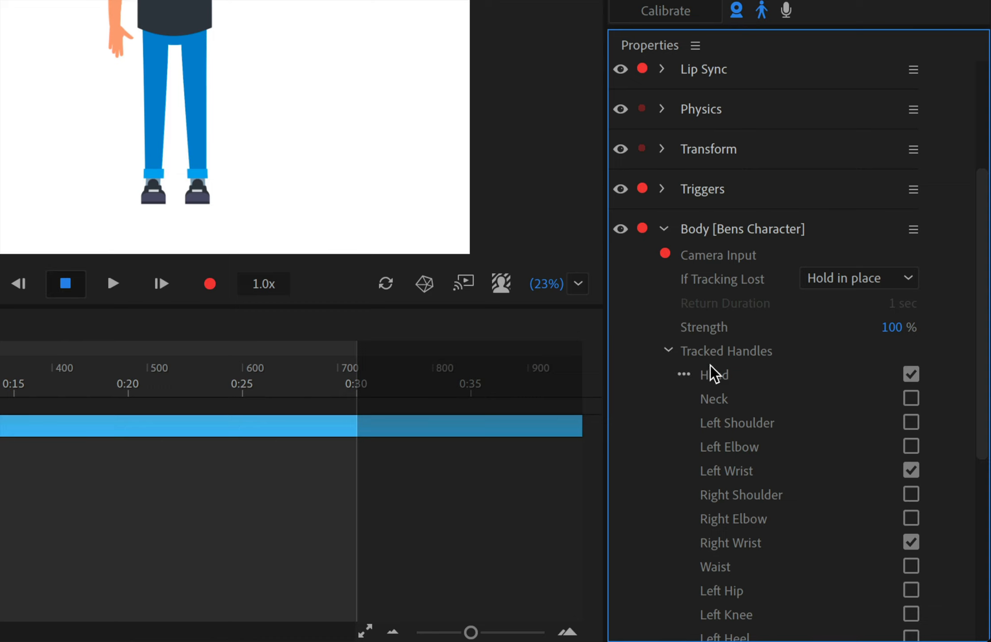
click(910, 469)
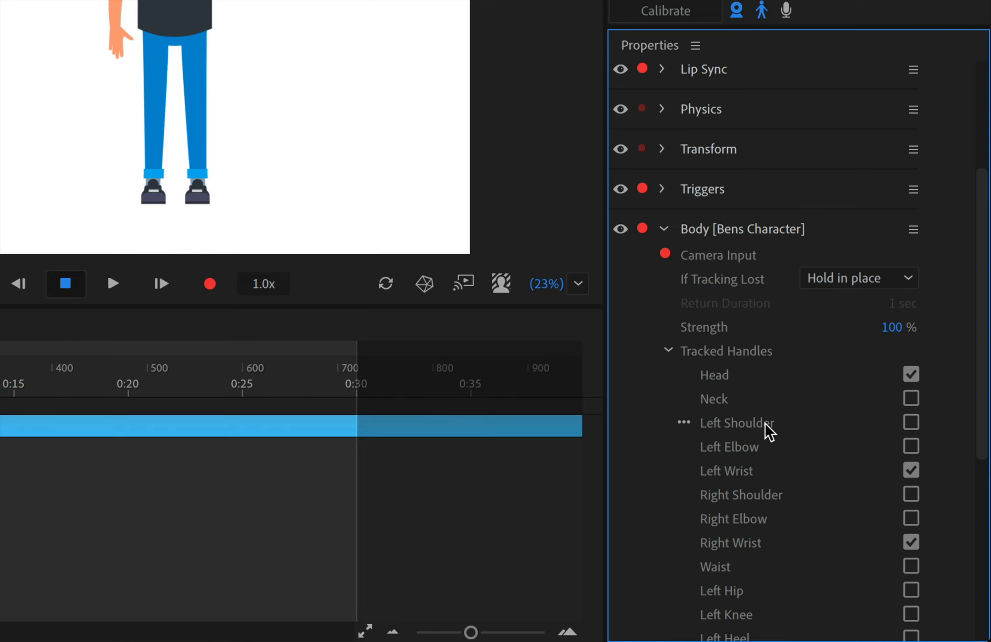
click(911, 426)
click(912, 448)
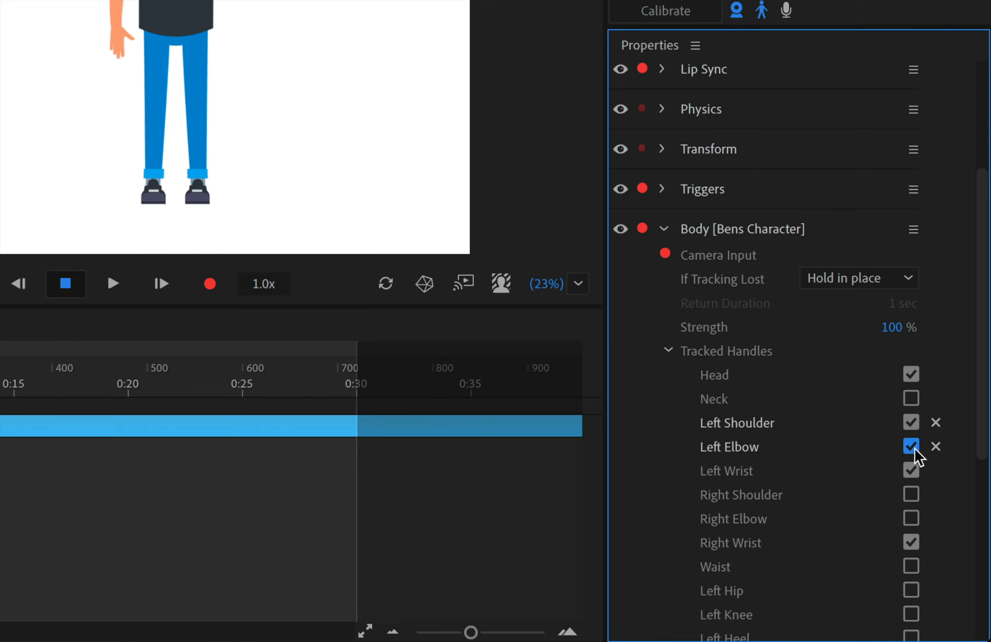
click(912, 496)
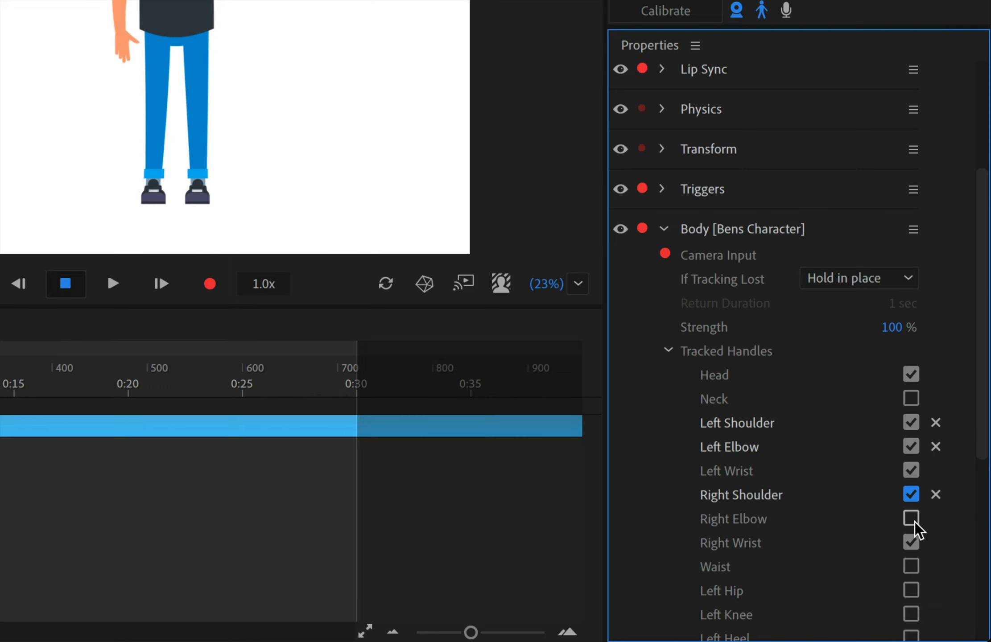
click(911, 520)
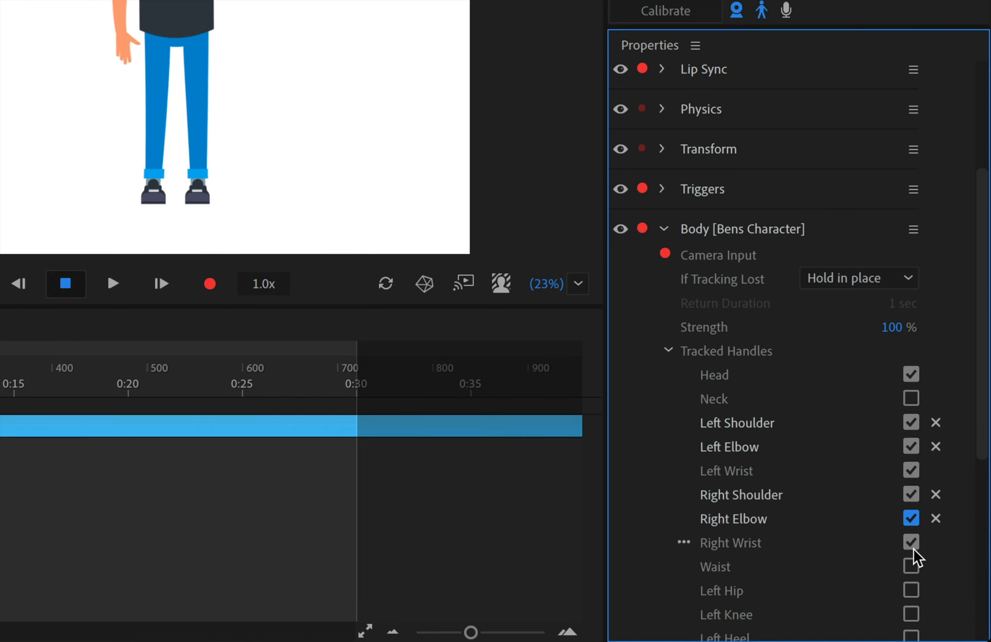
Step: Calibrate the camera tracking for the performer's resting pose
scroll(913, 555, up, 4)
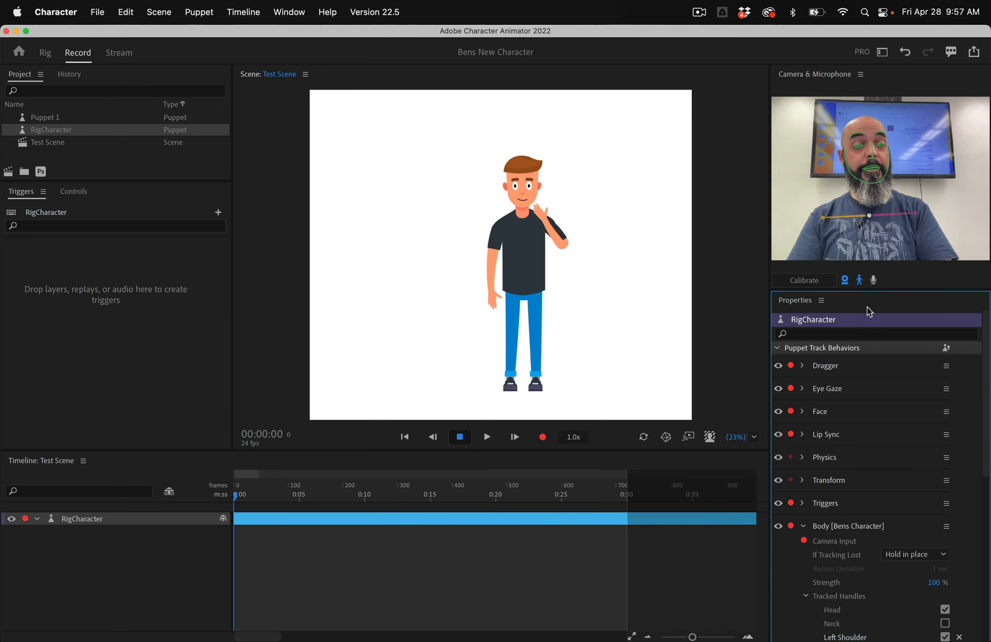
click(804, 280)
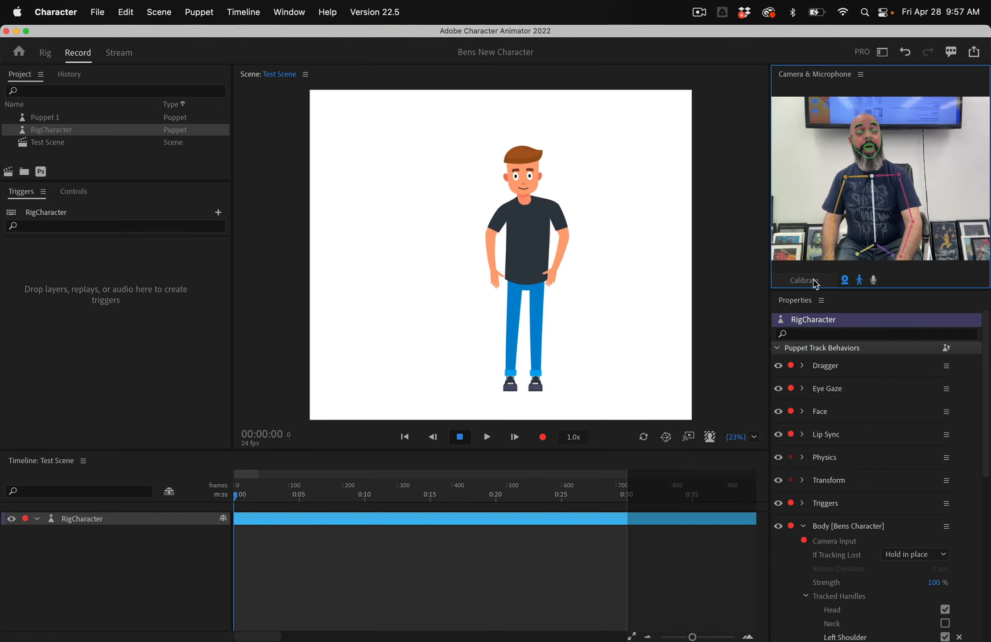
click(815, 284)
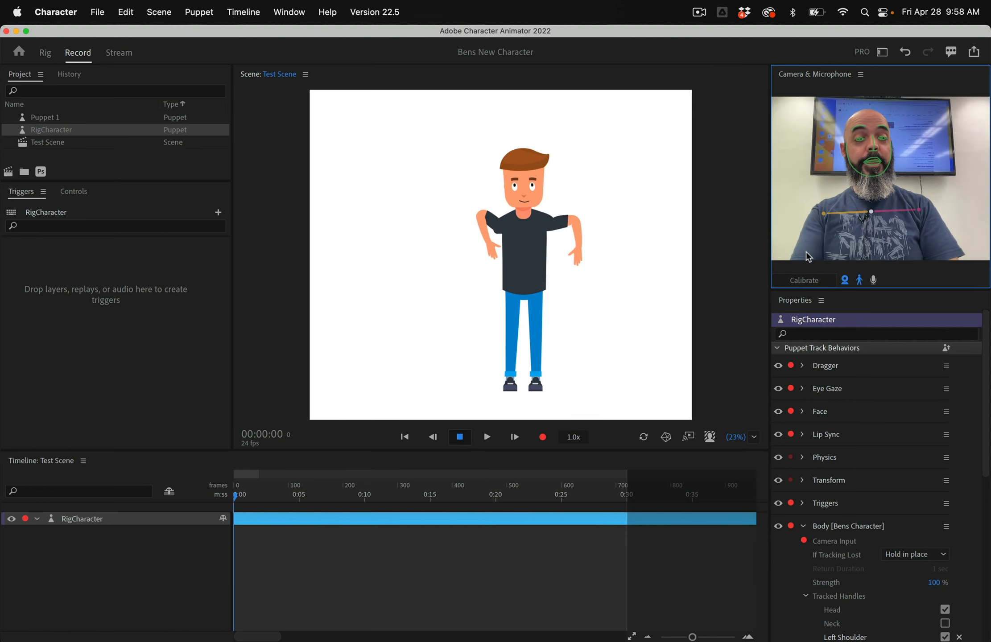
Step: Return to the puppet rig and collapse the Head Frontal group
click(45, 52)
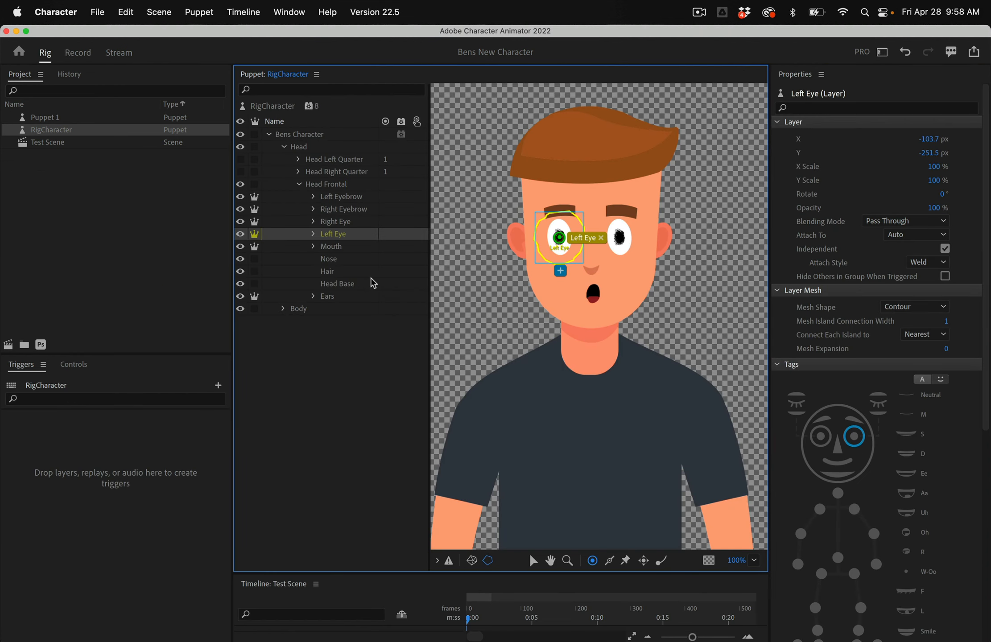
click(300, 184)
click(299, 217)
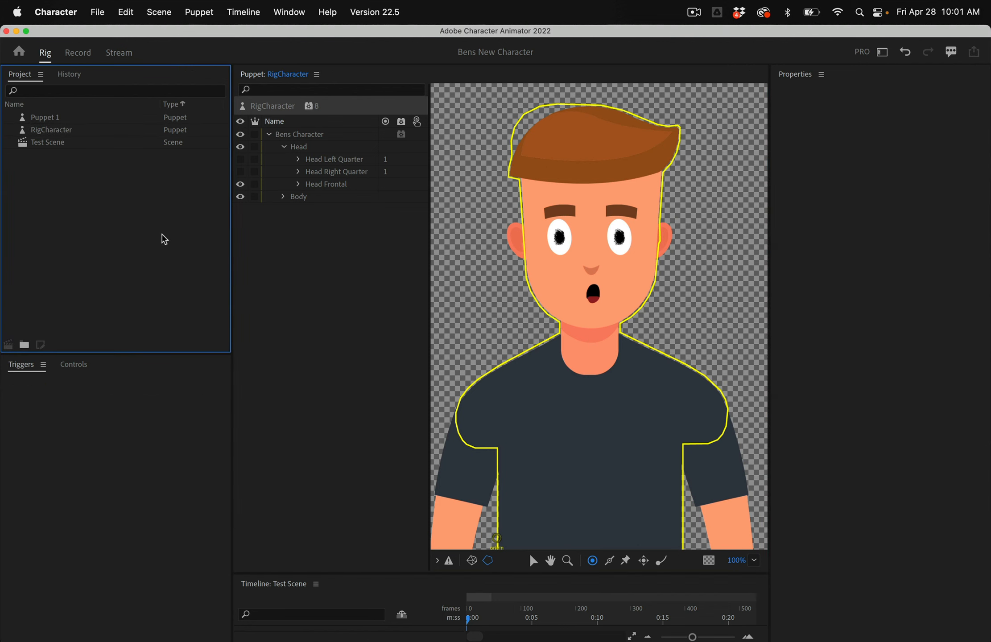
Step: Import the audio file APsalmOfLife.mp3 from the Downloads folder into the project
click(100, 17)
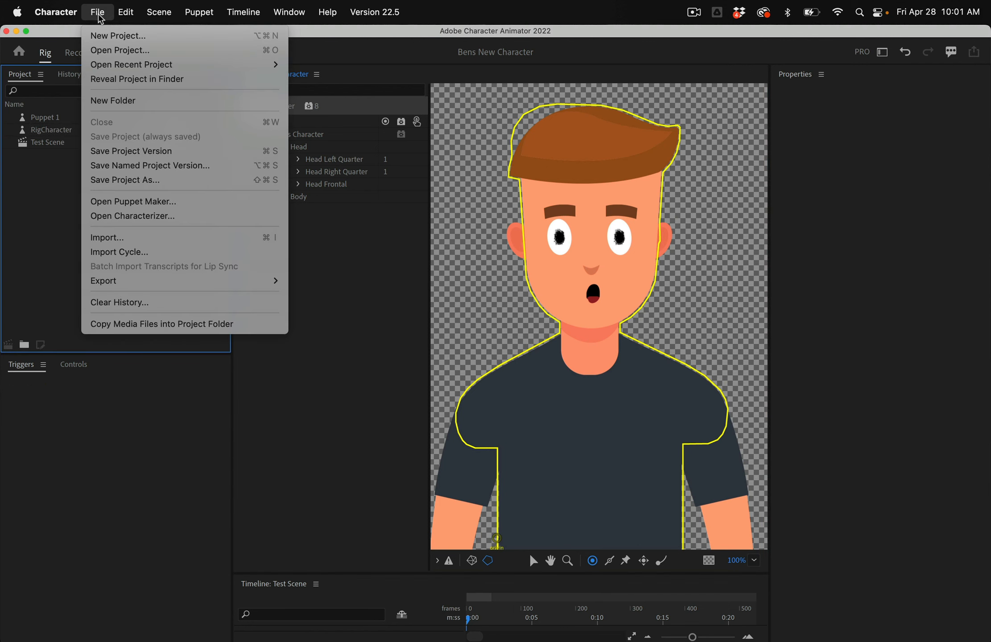
click(126, 238)
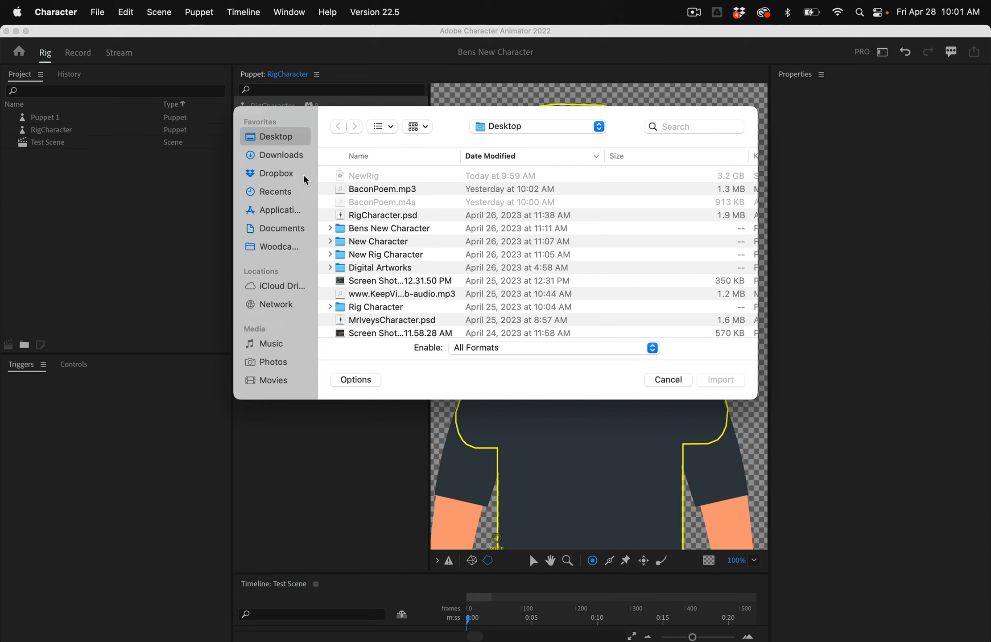
click(281, 156)
click(395, 177)
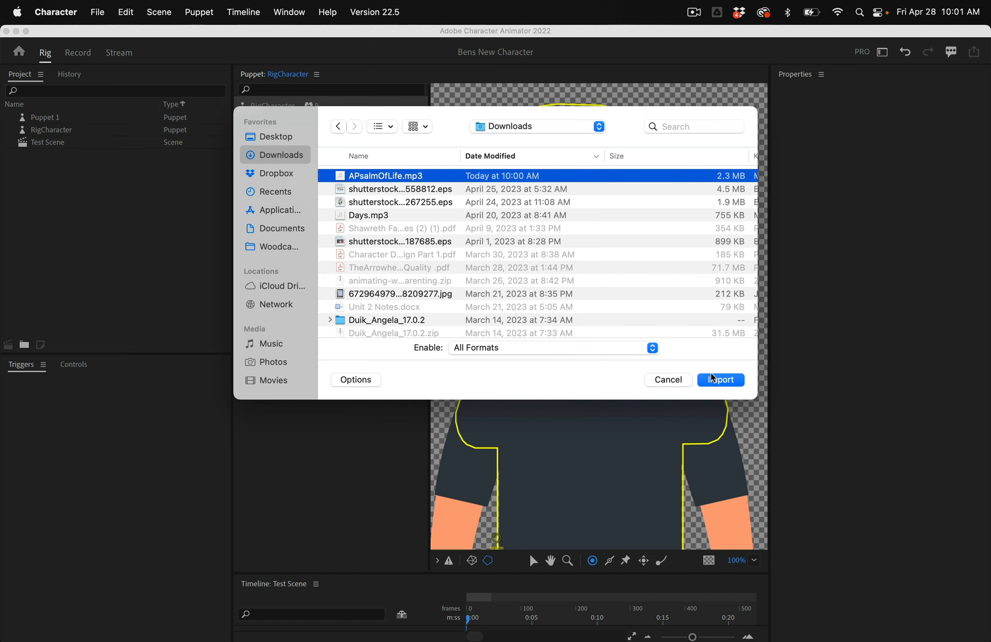
click(720, 379)
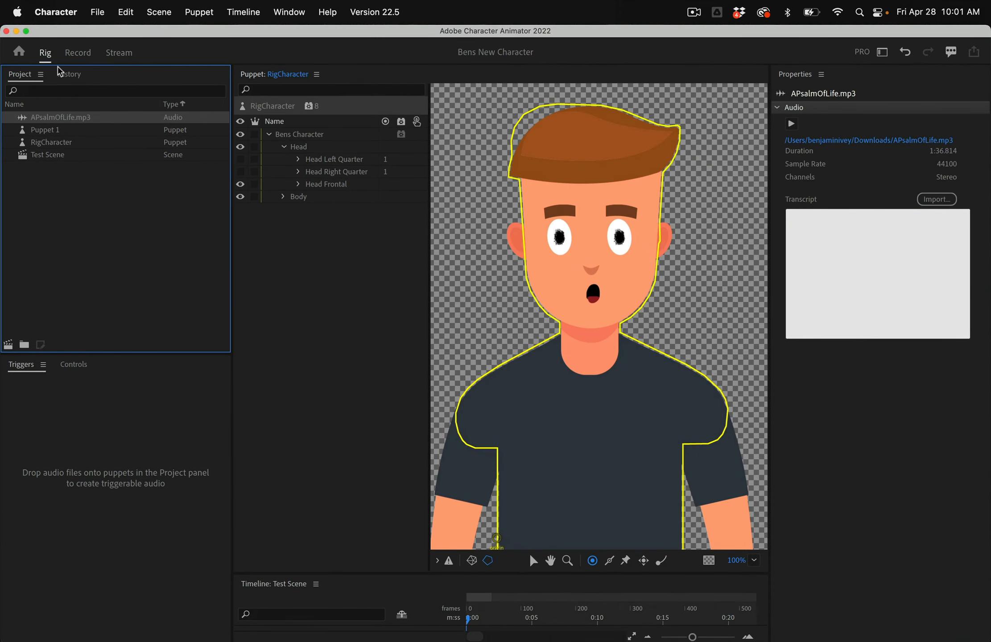
Step: Place APsalmOfLife.mp3 on the Test Scene timeline and compute a lip sync take from the scene audio
click(78, 53)
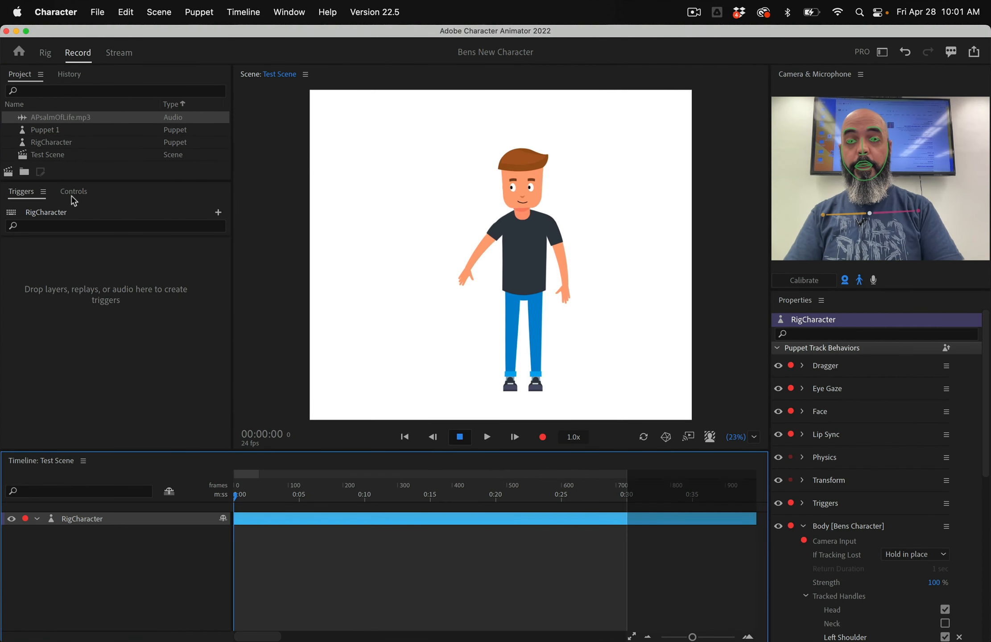
drag(47, 123, 188, 558)
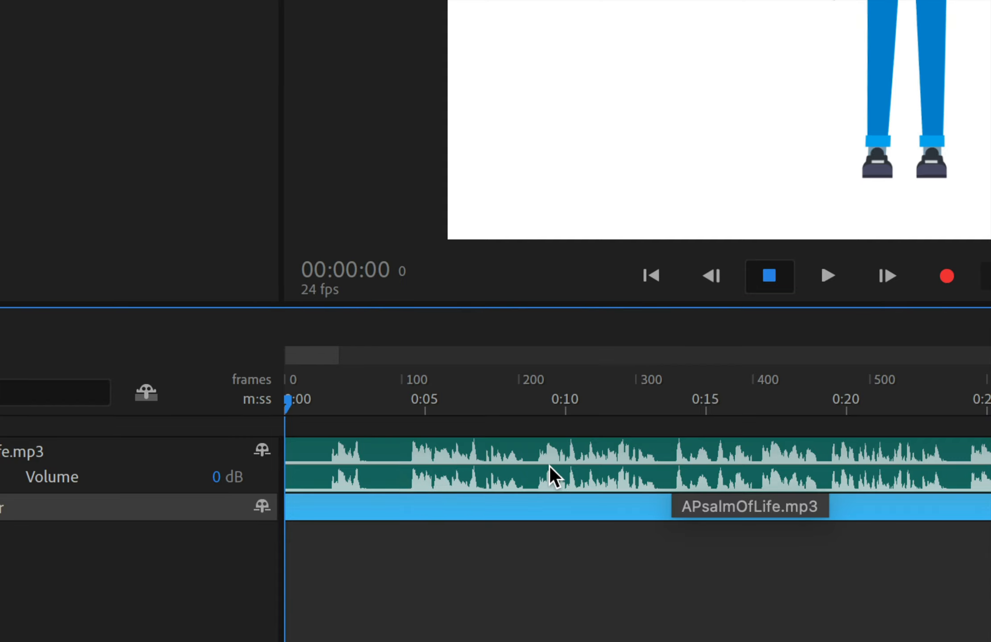
click(394, 479)
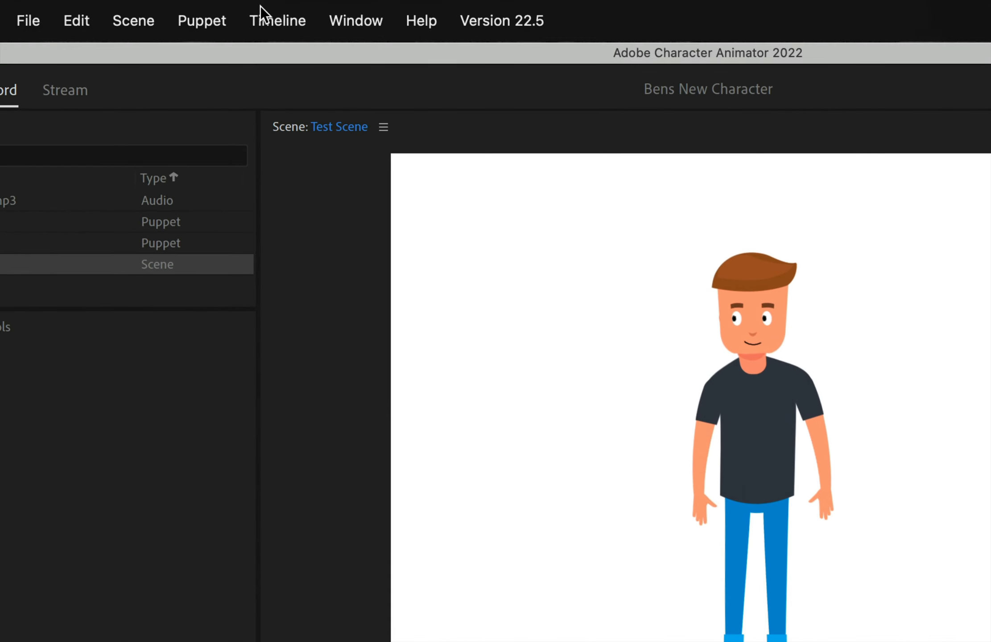
click(236, 12)
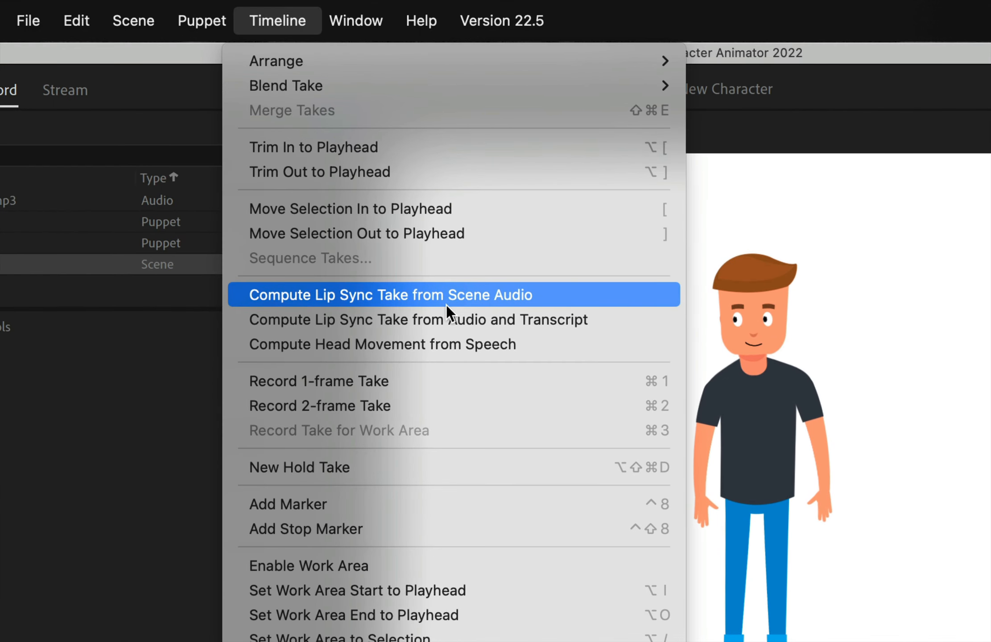
click(487, 298)
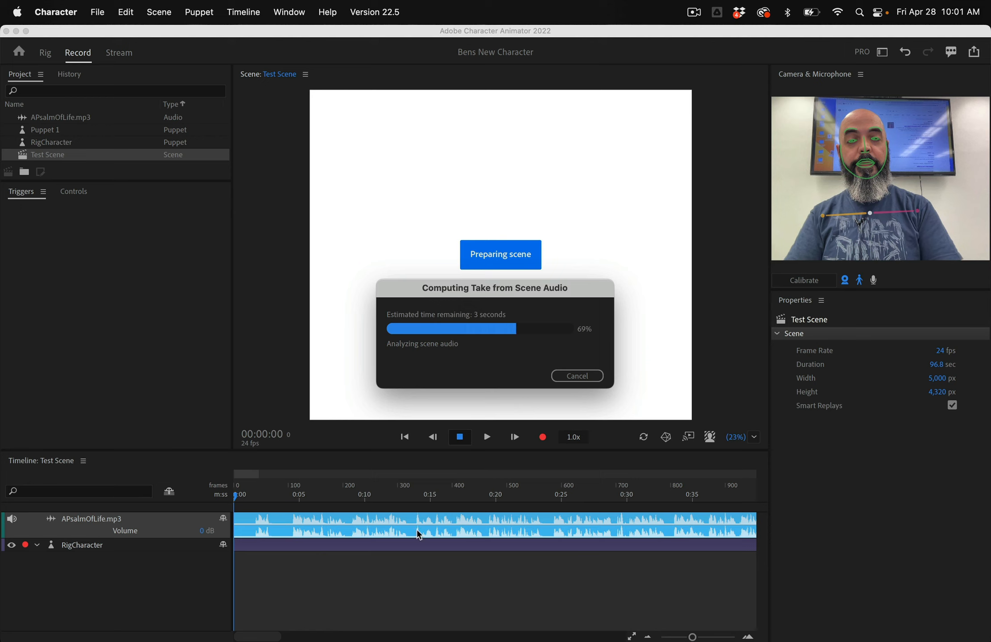
Step: Play back the opening seconds of Test Scene to check the computed lip sync against the audio
click(487, 438)
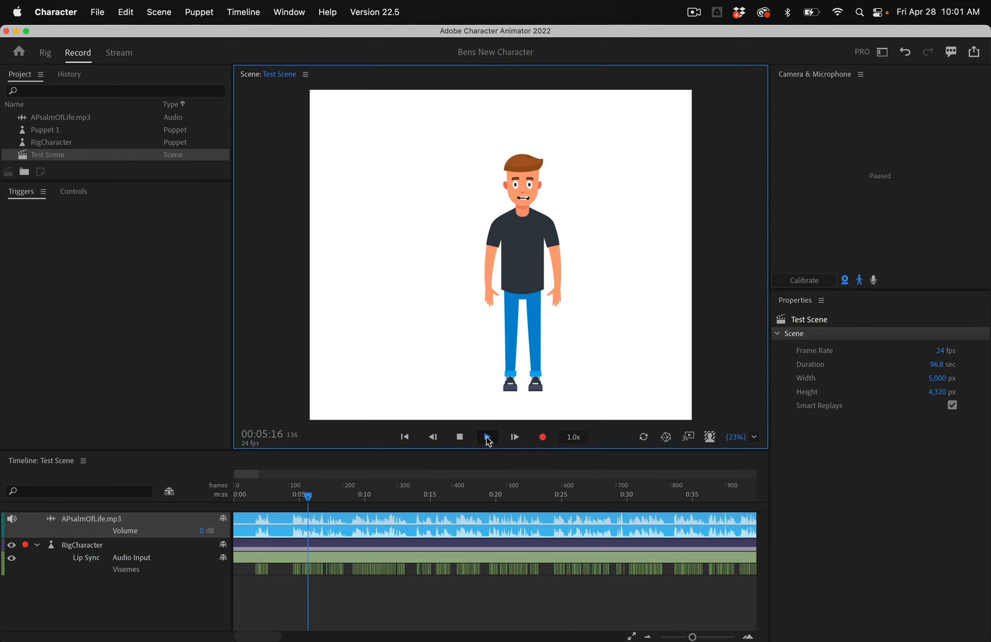
click(460, 438)
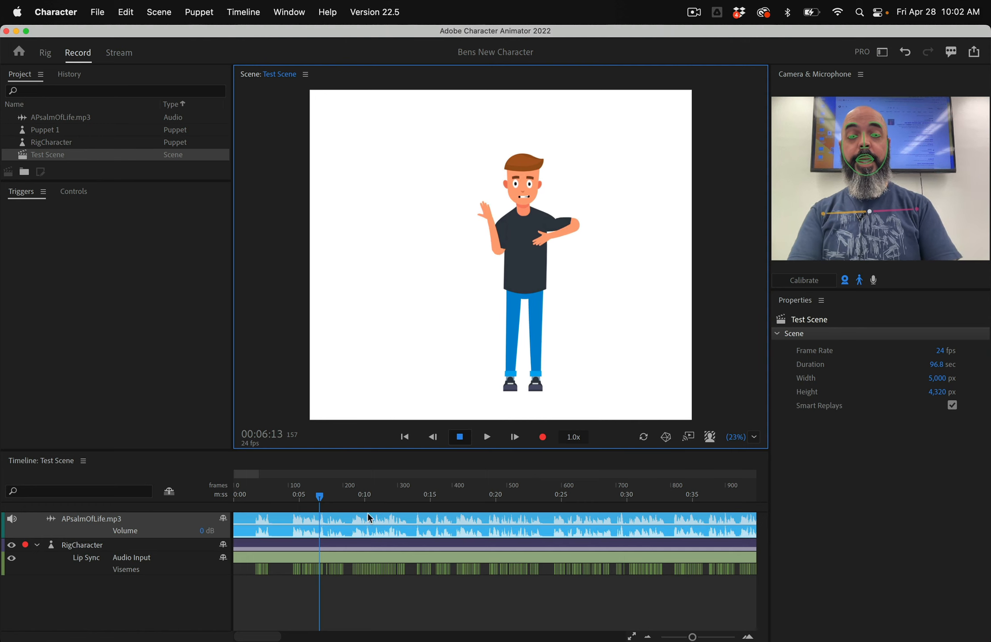
Step: Recalibrate the camera for the seated pose and record a tracked performance from the scene start to about 00:54
drag(321, 502, 212, 505)
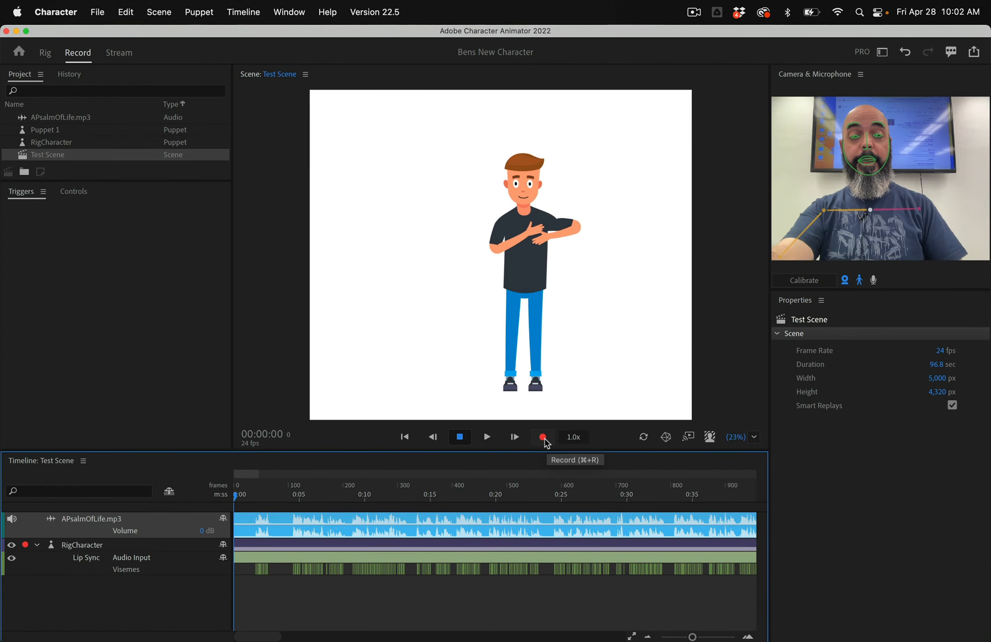
click(823, 283)
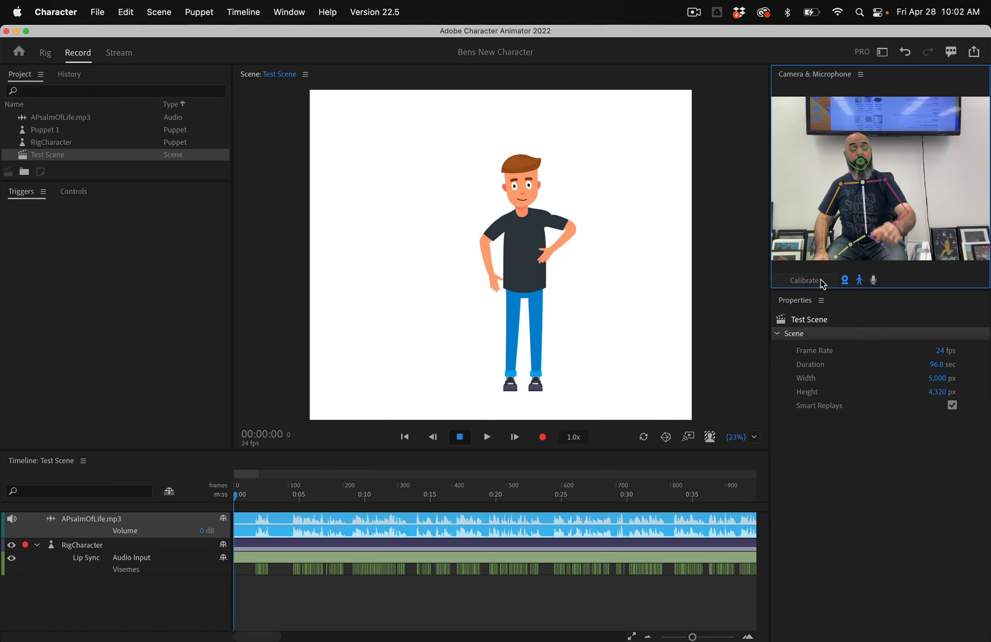
click(540, 436)
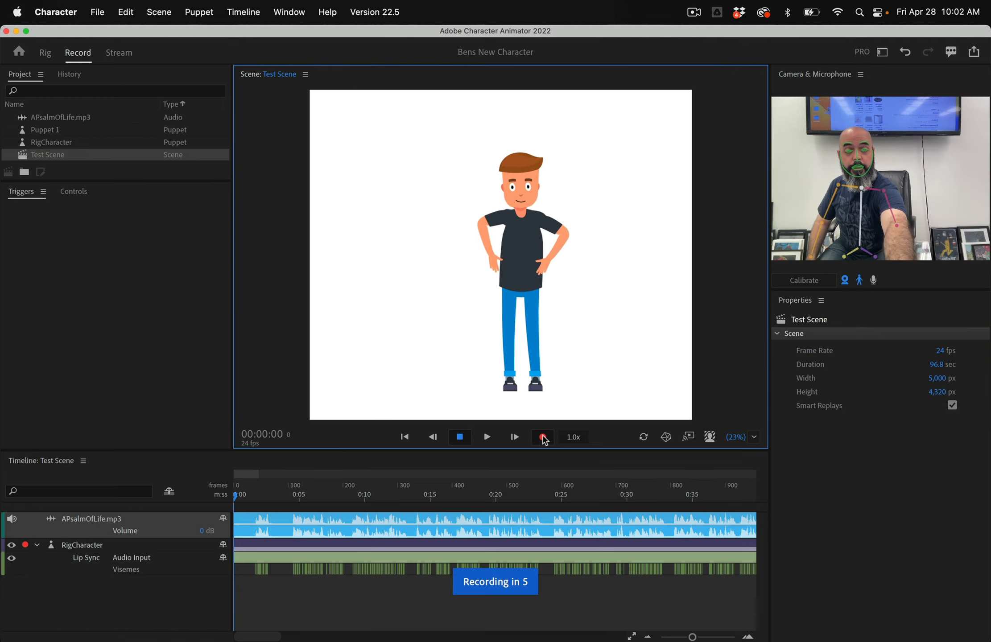
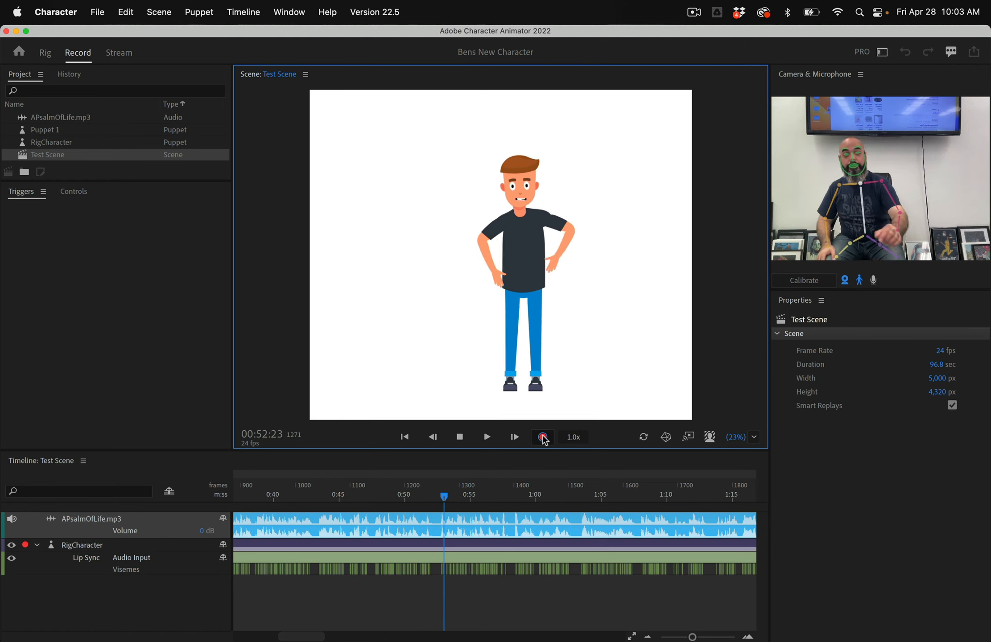
click(543, 437)
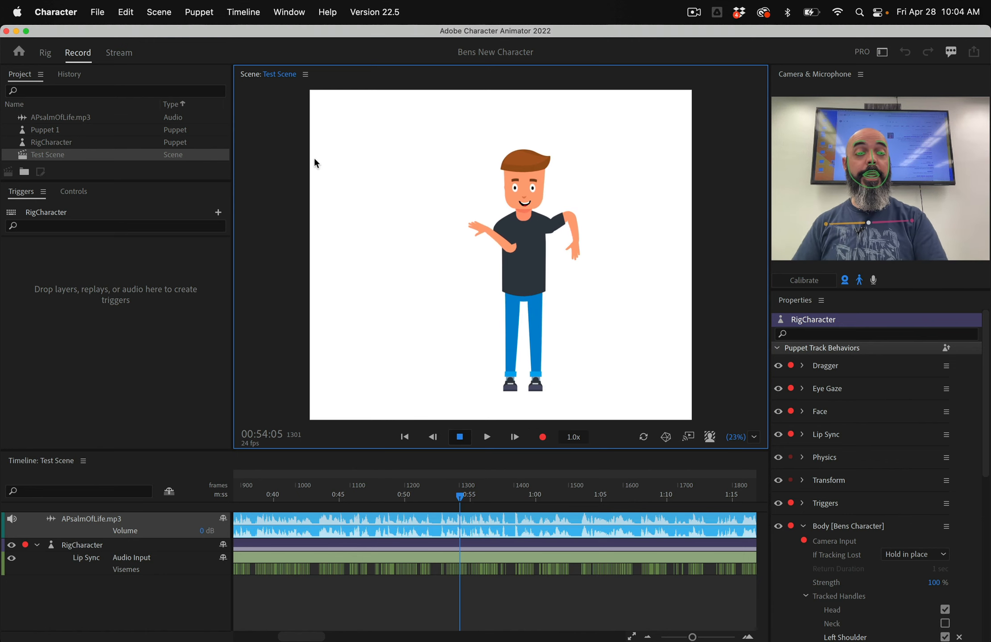
click(127, 11)
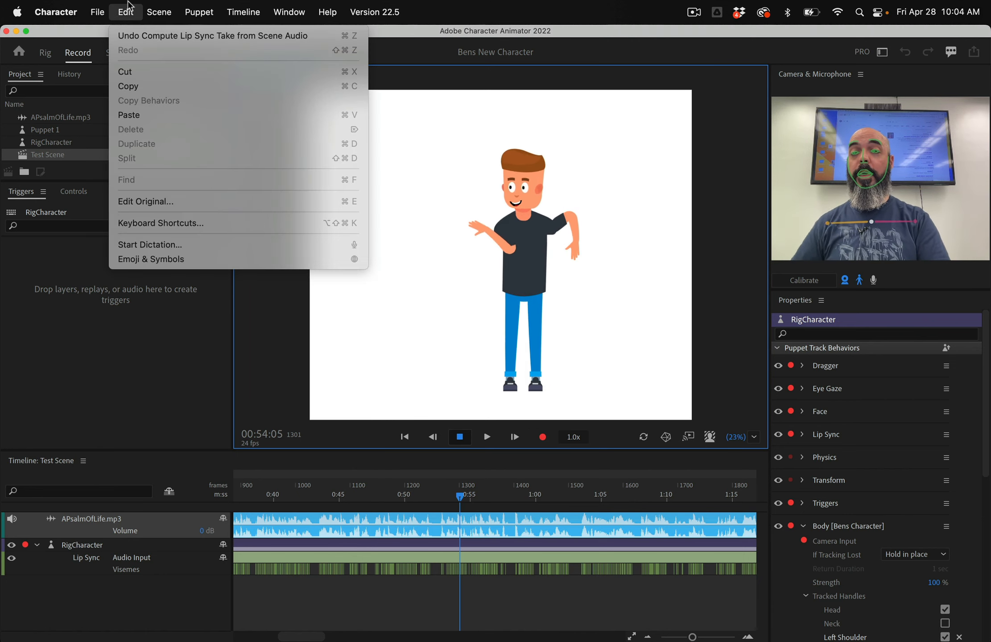
click(147, 41)
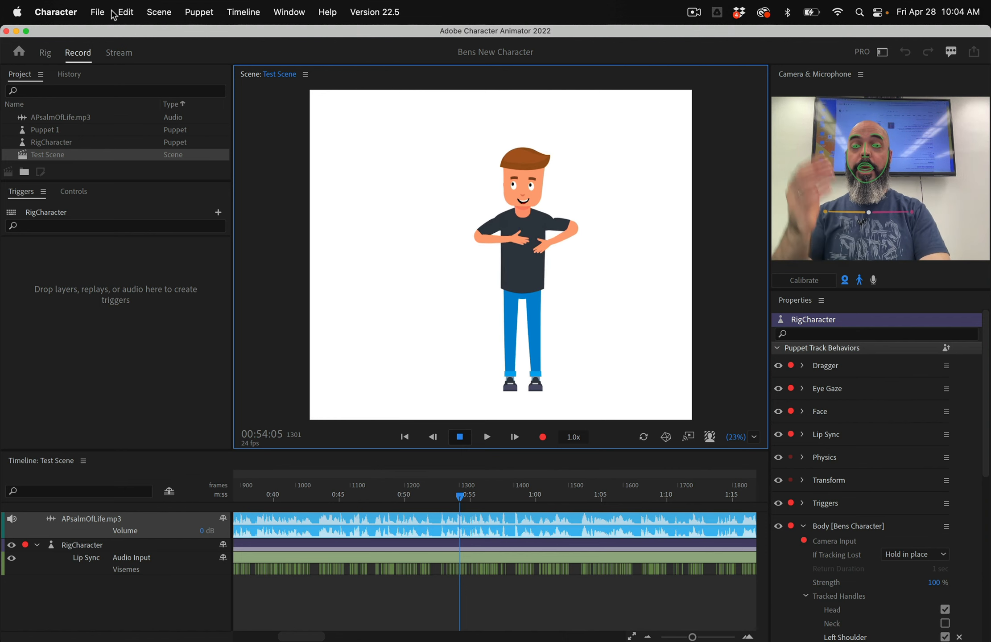
Step: Open the Quick Export settings for Test Scene
click(97, 11)
mouse_move(117, 281)
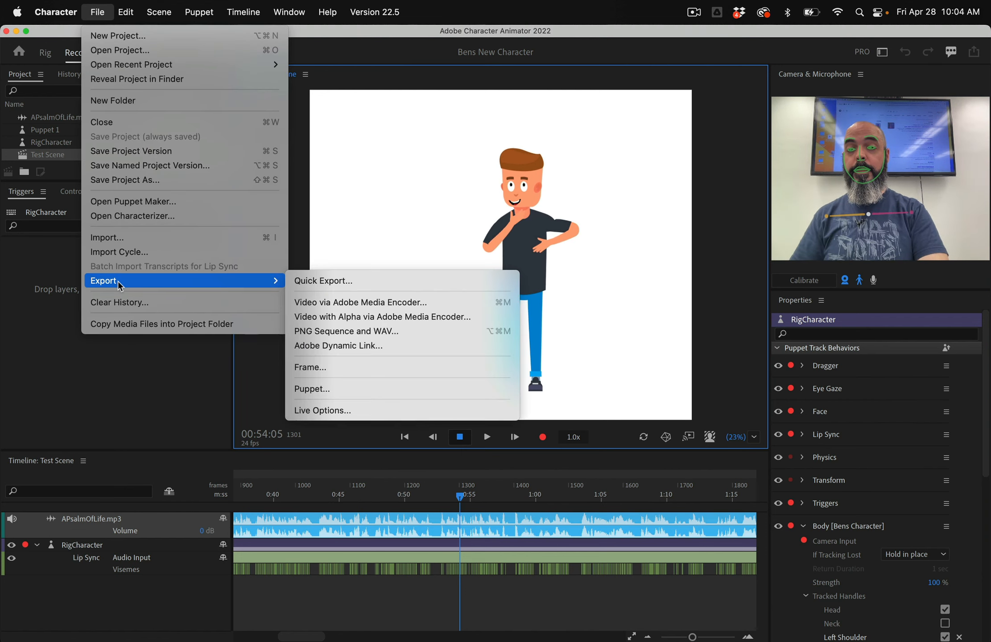
click(341, 281)
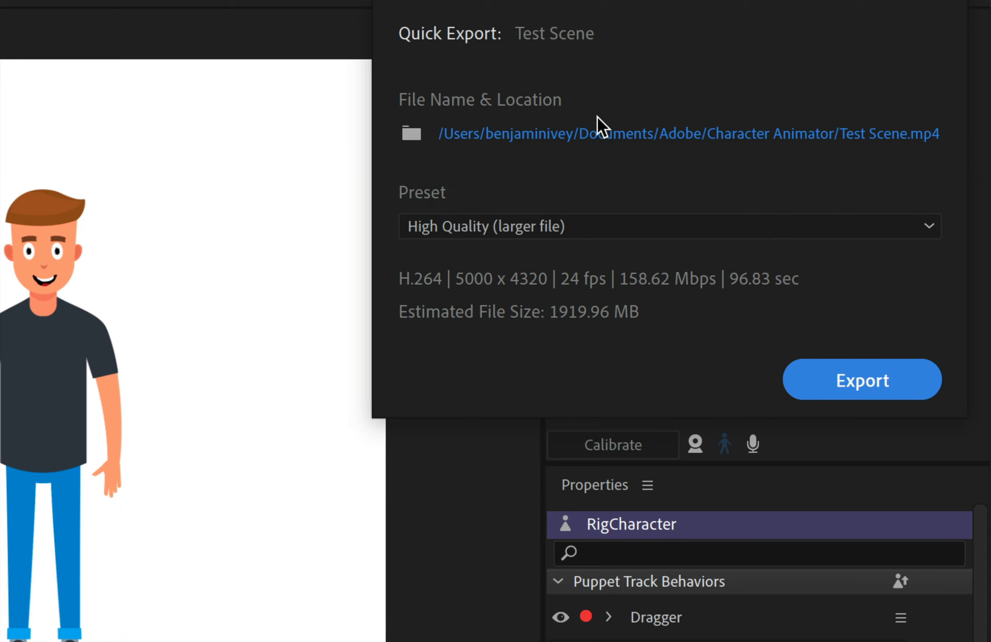
Step: Export the scene to the Desktop as an MP4 named with the performer's title and surname followed by "Poem"
click(484, 140)
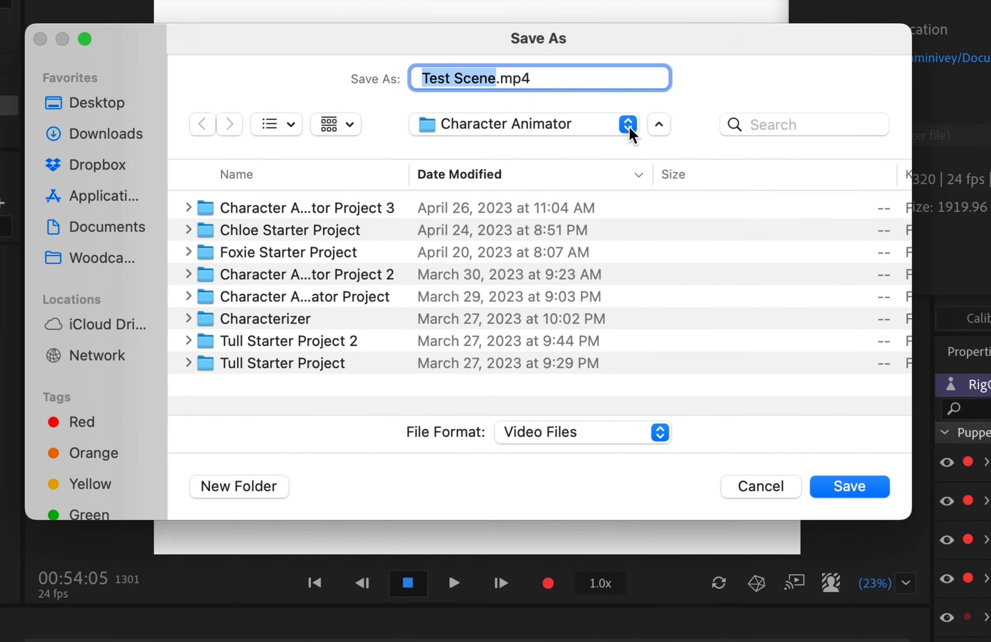
click(629, 125)
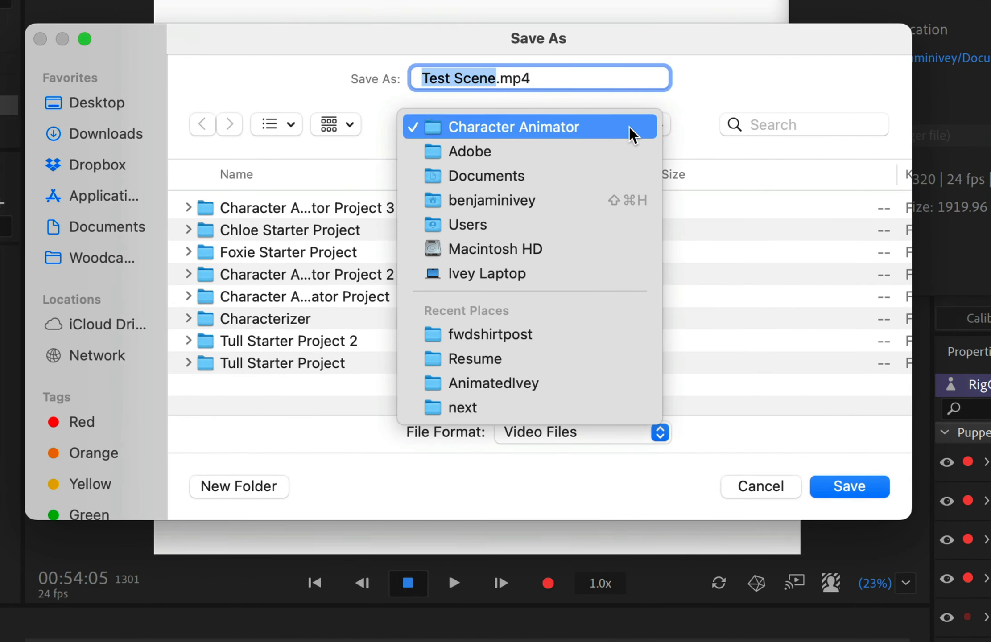
click(706, 114)
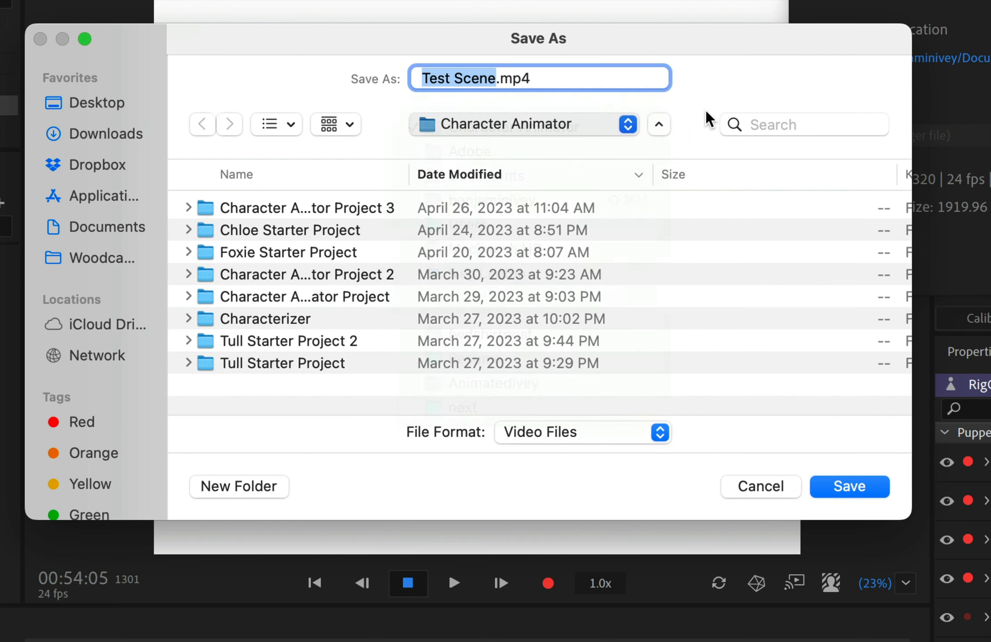
click(659, 125)
click(659, 125)
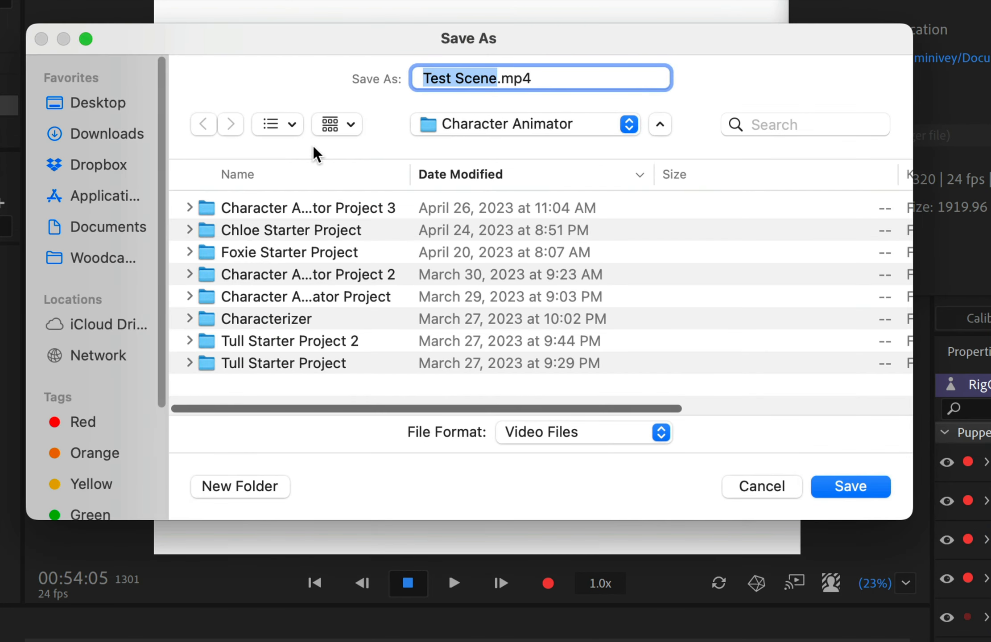
click(89, 105)
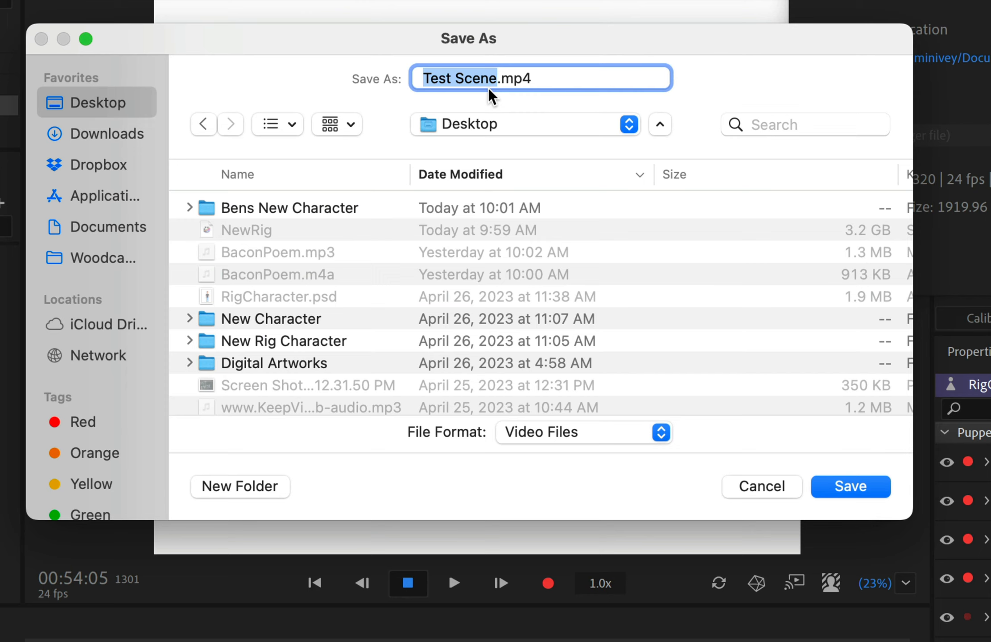
text(MriveyPoem)
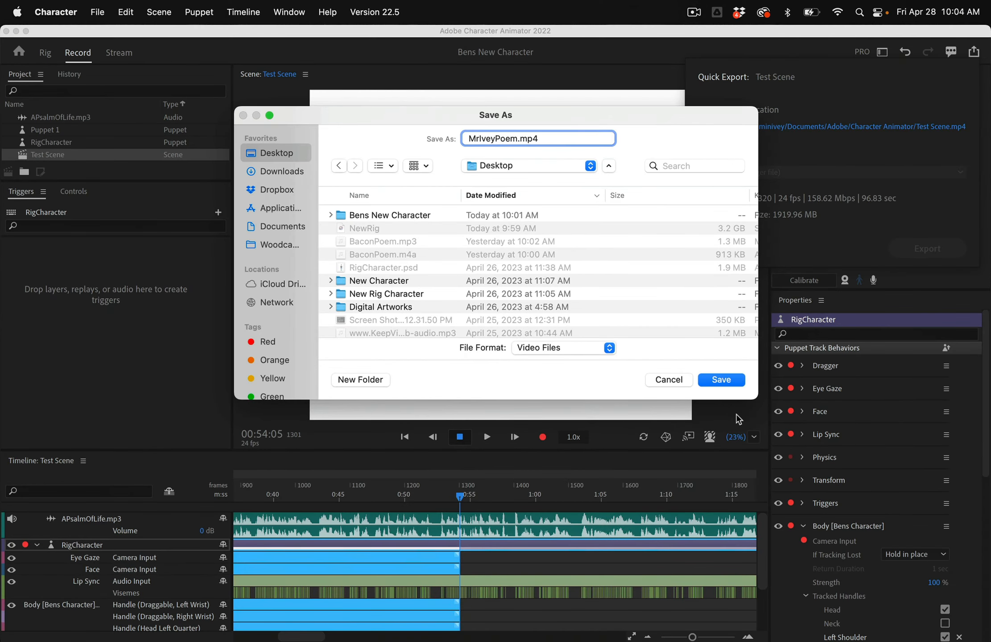
click(731, 381)
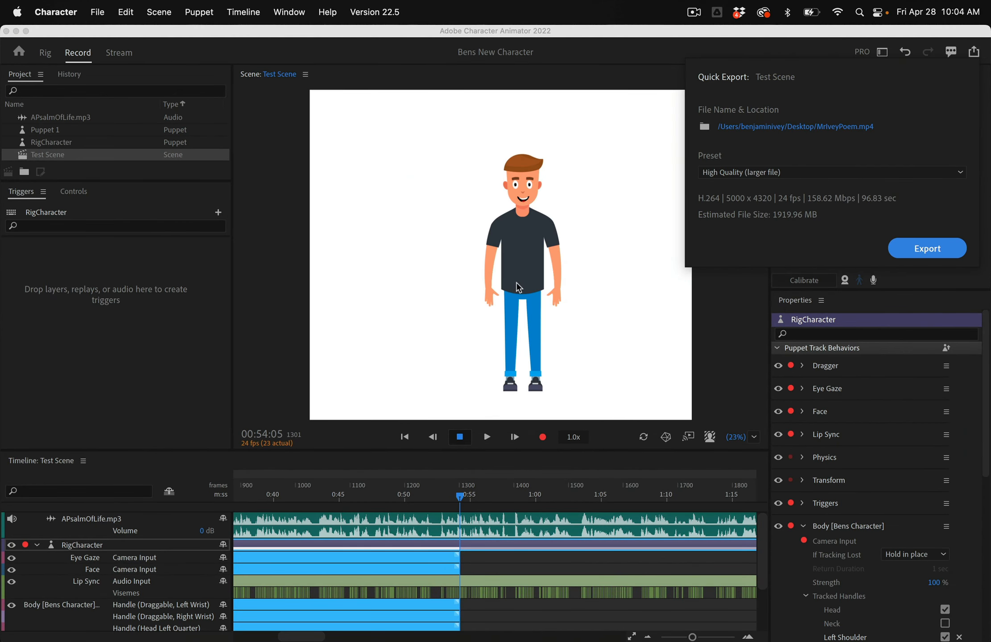
click(922, 245)
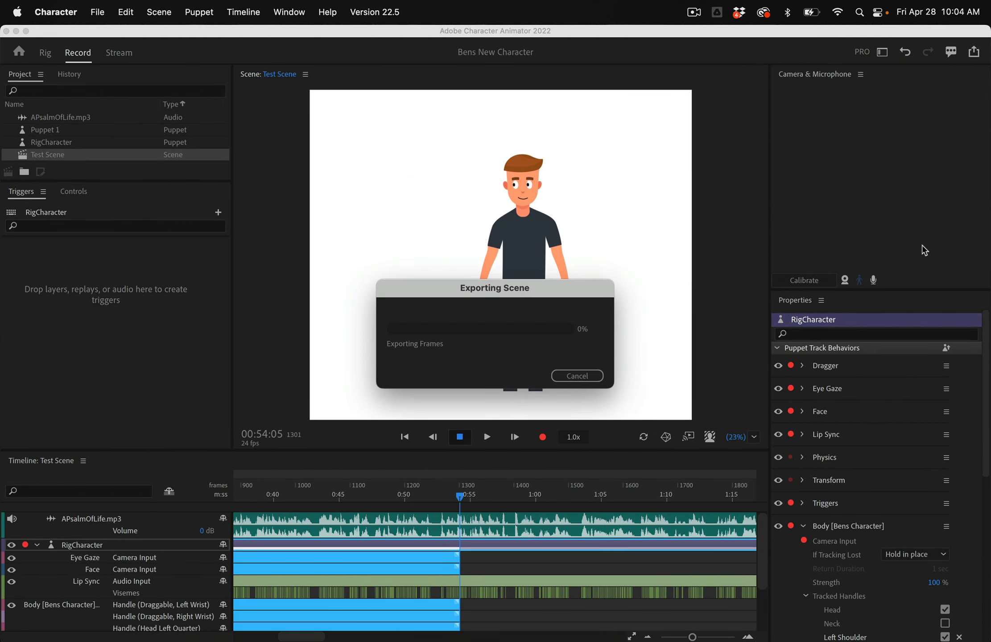